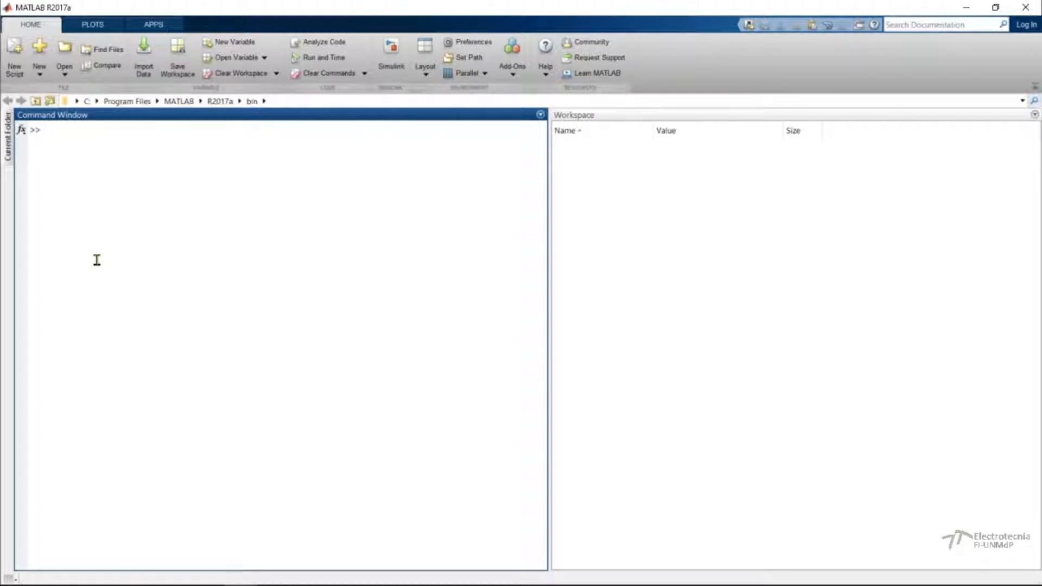
# Open the Simulink Start Page by running simulink in the Command Window.
pyautogui.write('simulink')
pyautogui.press('Return')
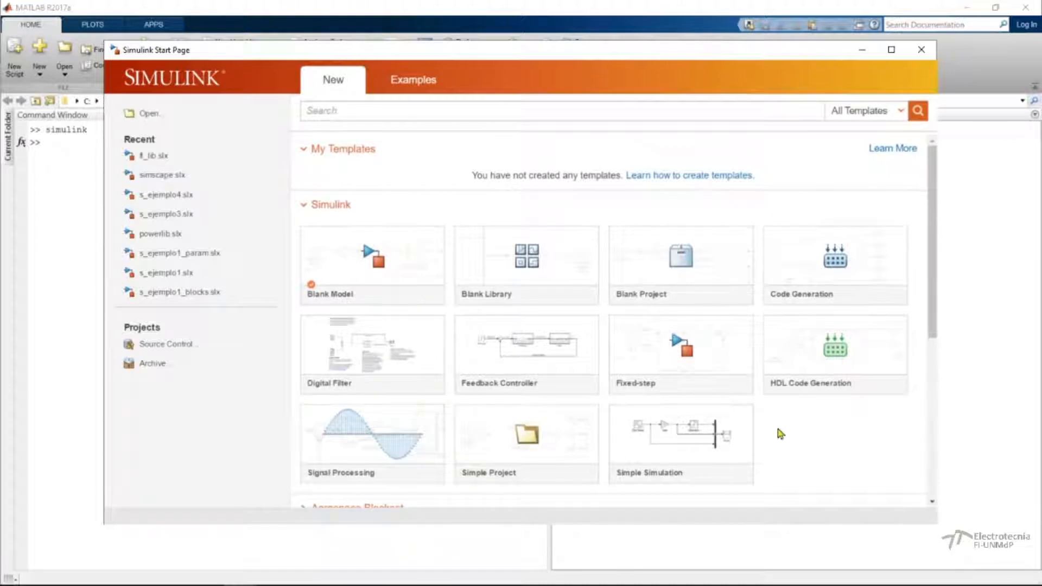
# Look through the new-model template categories, expanding and collapsing the Aerospace Blockset group.
pyautogui.scroll(-5, 779, 434)
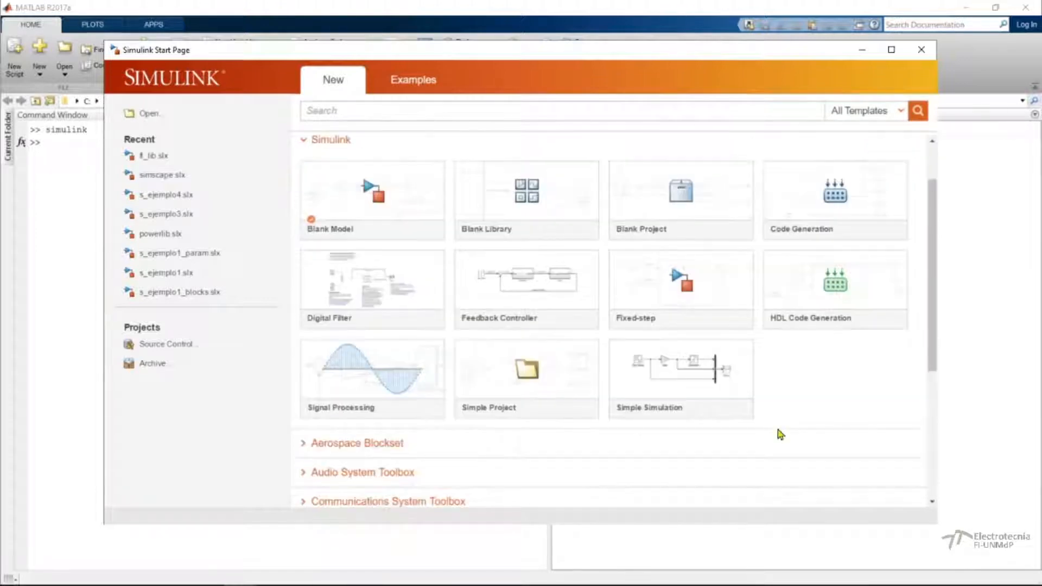
pyautogui.scroll(-1, 717, 441)
pyautogui.scroll(2, 717, 441)
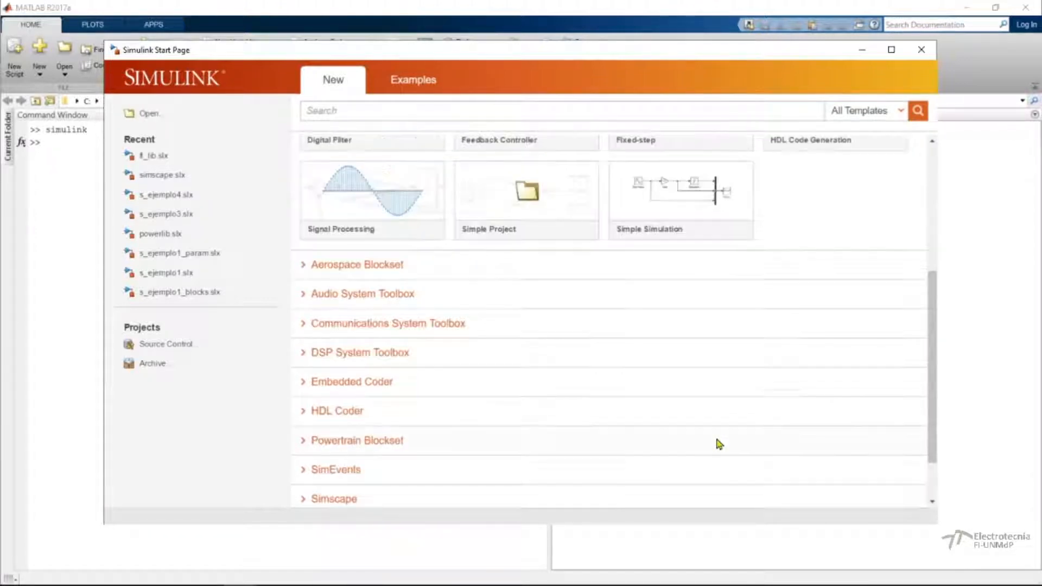
pyautogui.scroll(-1, 719, 444)
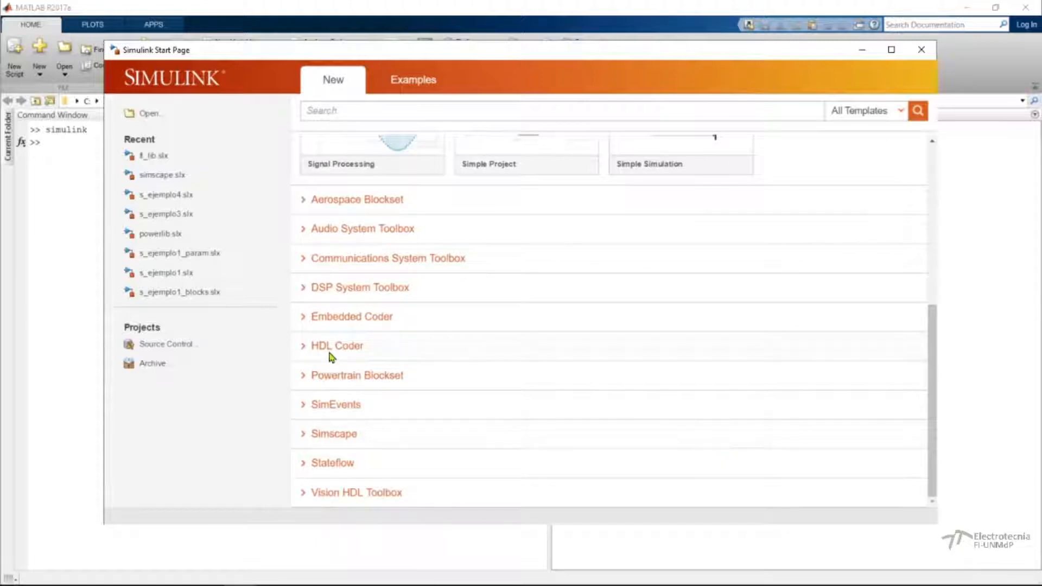
pyautogui.click(302, 200)
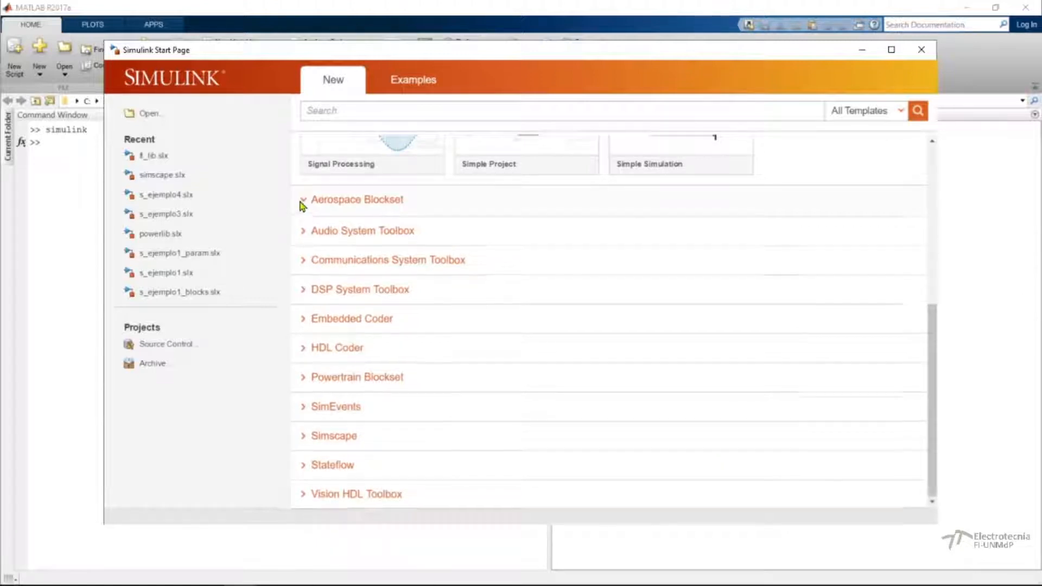
pyautogui.click(303, 200)
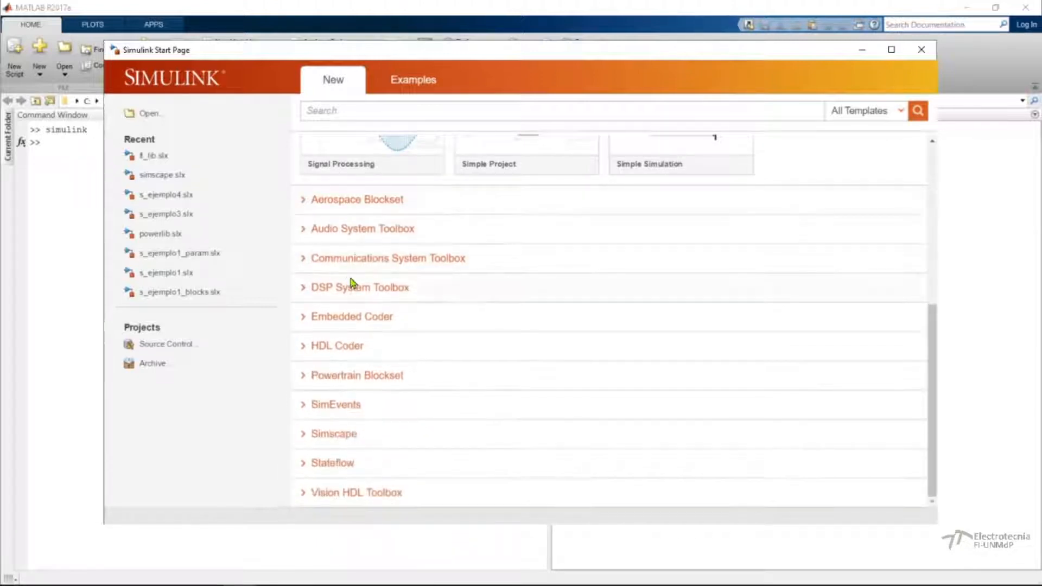
pyautogui.scroll(5, 372, 201)
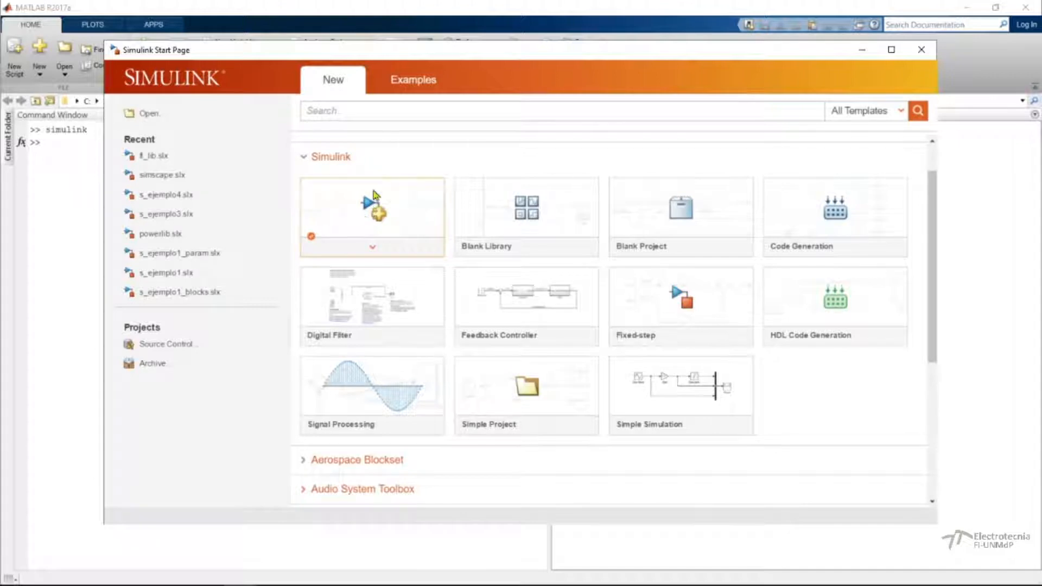
# Browse the featured Simulink examples and the toolbox example categories below them.
pyautogui.click(413, 84)
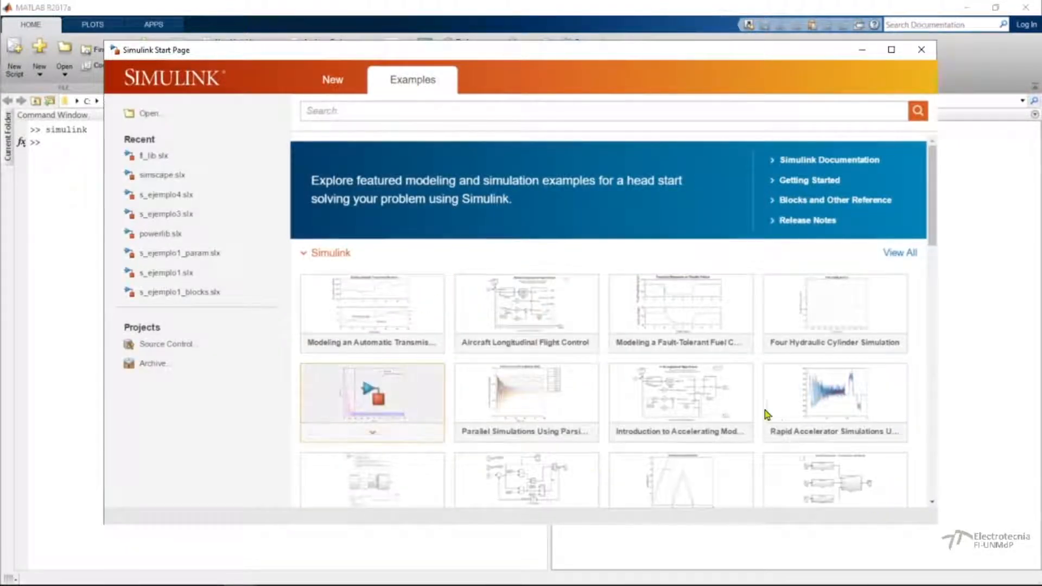
pyautogui.scroll(-3, 760, 408)
pyautogui.scroll(-3, 761, 412)
pyautogui.scroll(-1, 761, 414)
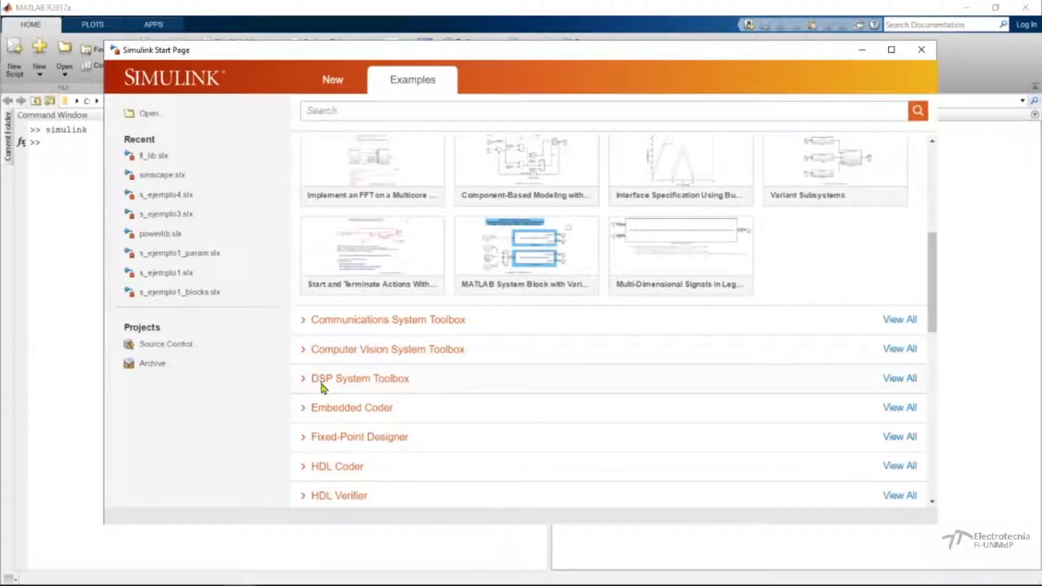
# Return to the new-model templates, create a blank model and close it.
pyautogui.click(333, 80)
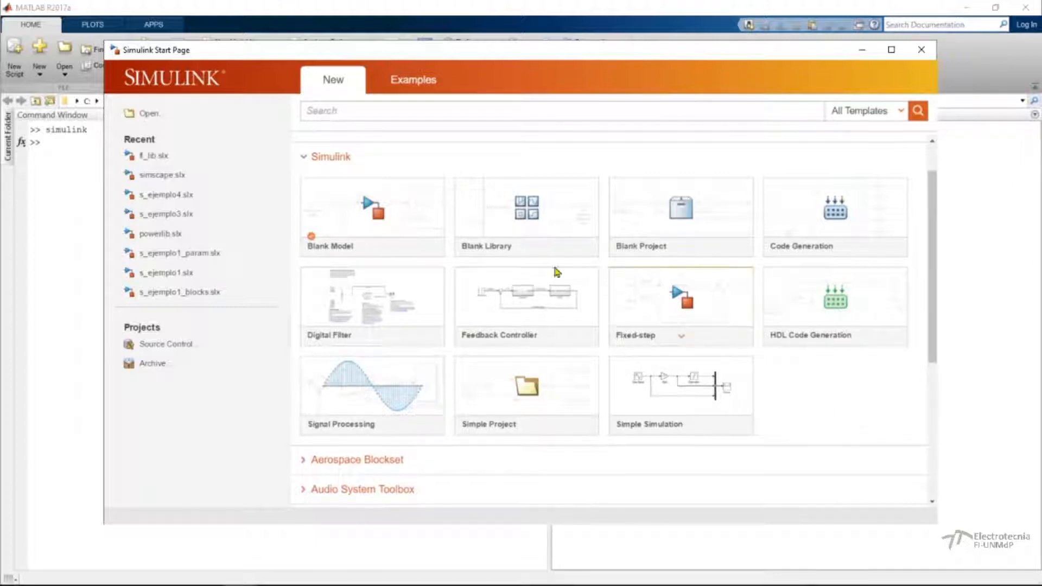
pyautogui.click(364, 224)
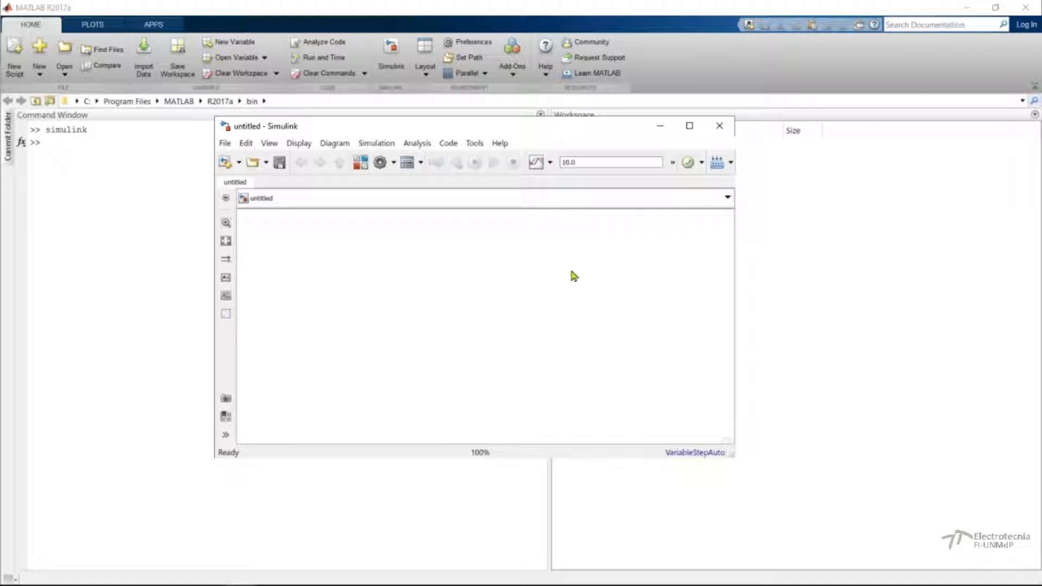
pyautogui.click(719, 126)
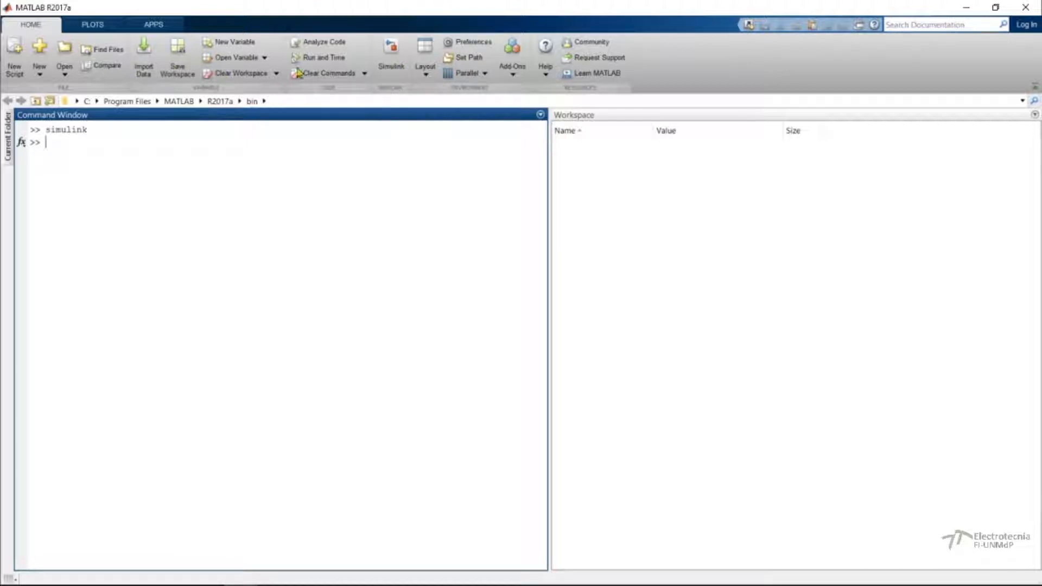
# Reopen the Simulink Start Page from the MATLAB window and create a blank model.
pyautogui.click(393, 55)
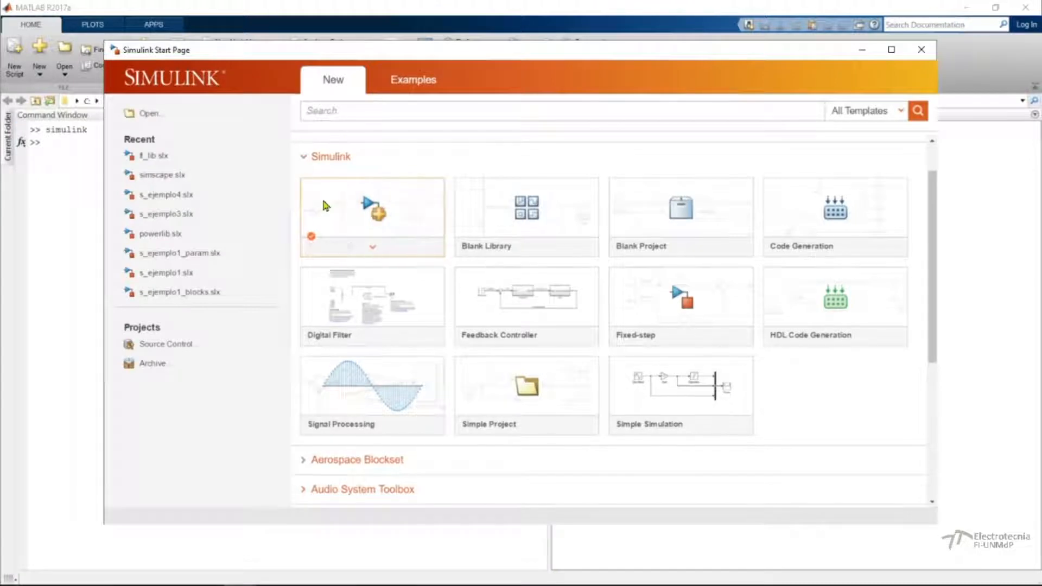
pyautogui.click(370, 208)
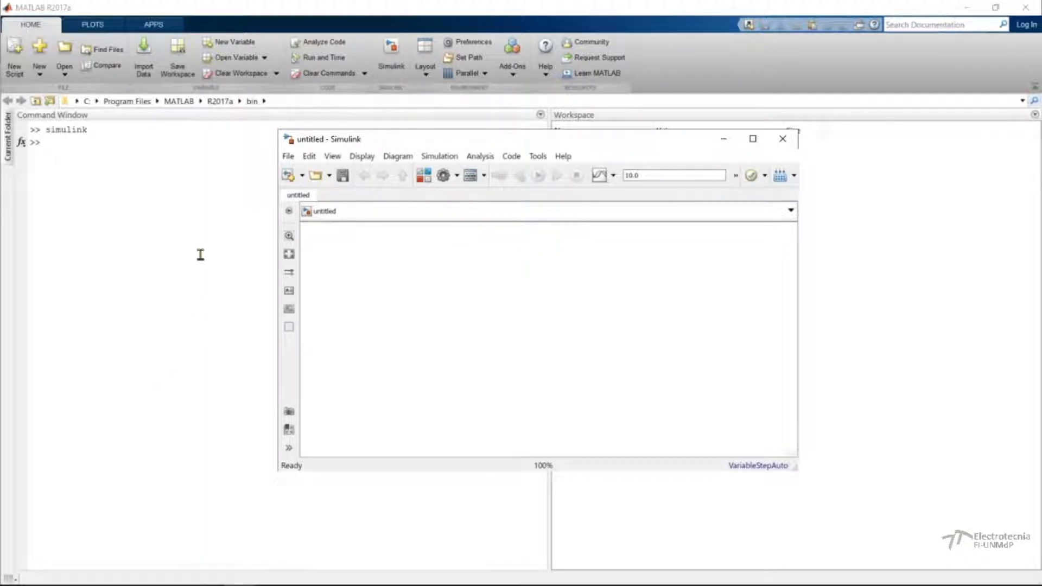
# Try to open a model from the Command Window with open_system('nombre_modelo.slx').
pyautogui.click(111, 186)
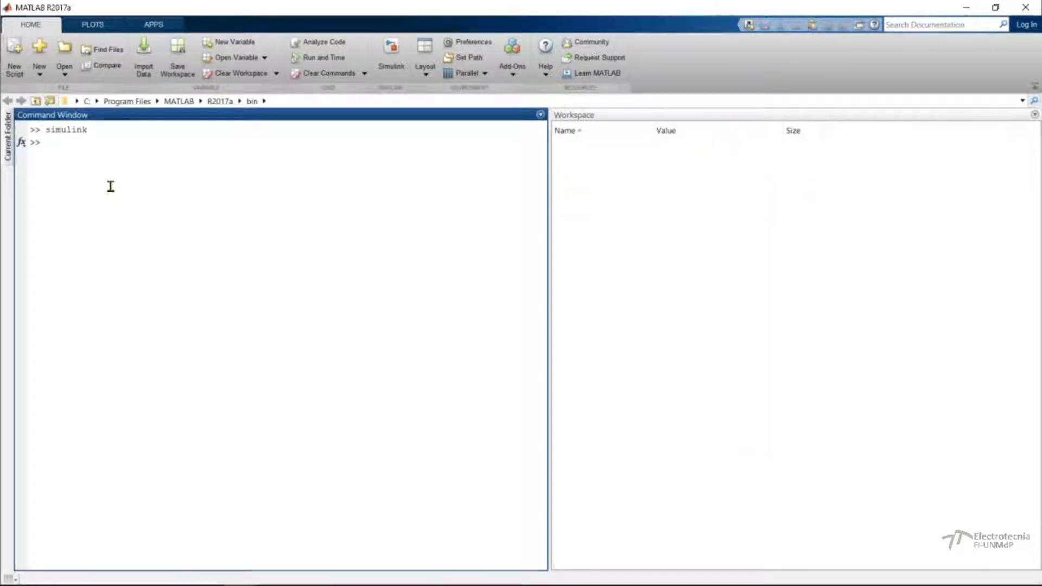
pyautogui.write('opten')
pyautogui.press('BackSpace')
pyautogui.press('BackSpace')
pyautogui.press('BackSpace')
pyautogui.write('en ')
pyautogui.write('system(')
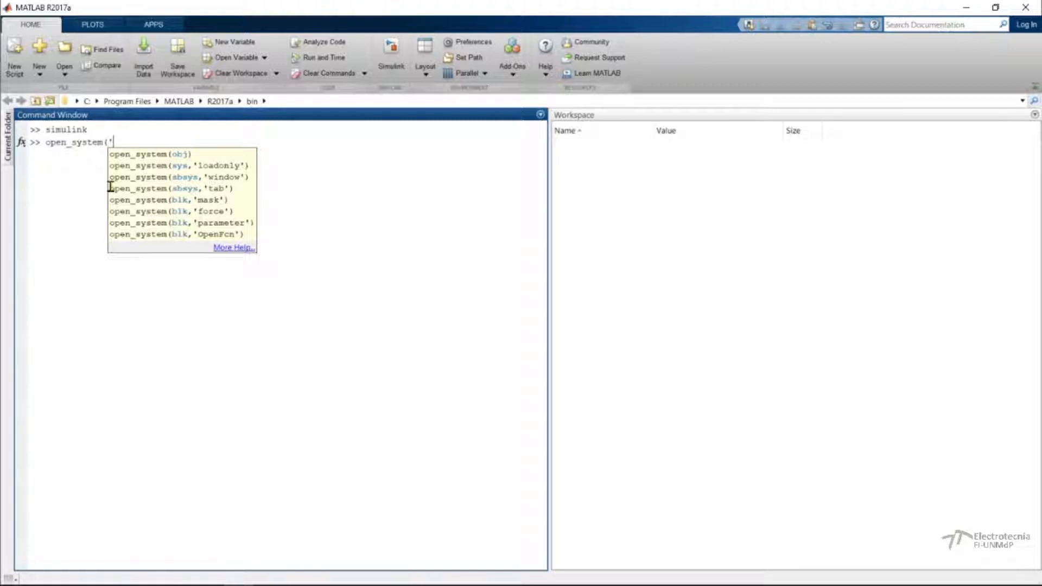
pyautogui.write("'nombre")
pyautogui.press('BackSpace')
pyautogui.write('modelo.')
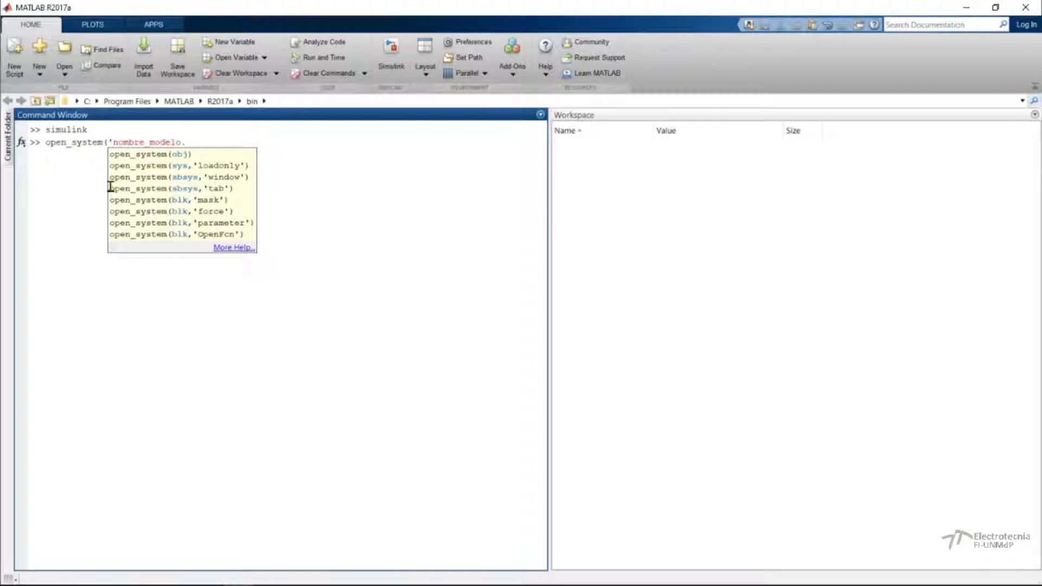
pyautogui.write("slx')")
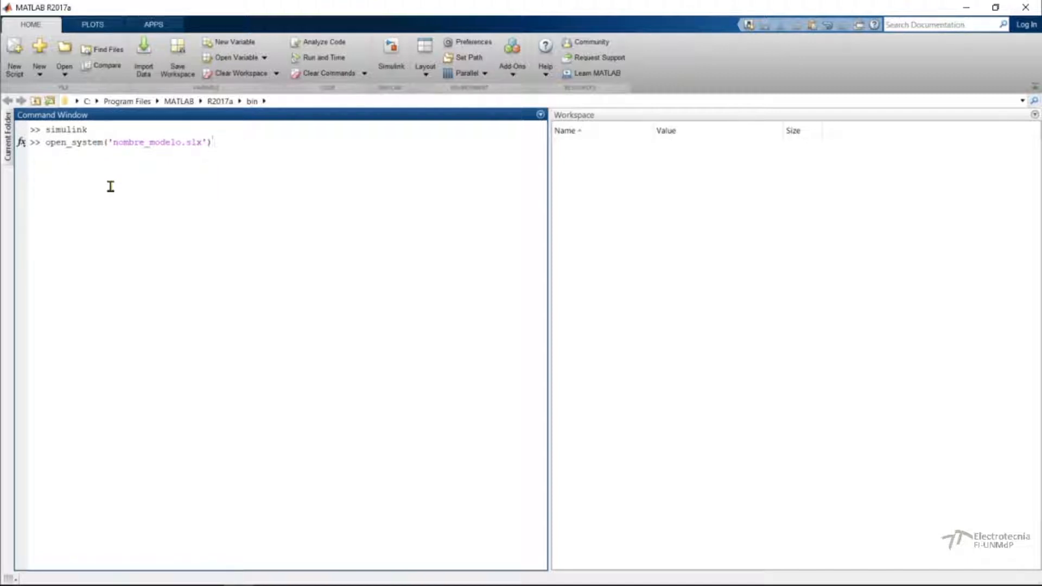
pyautogui.press('Return')
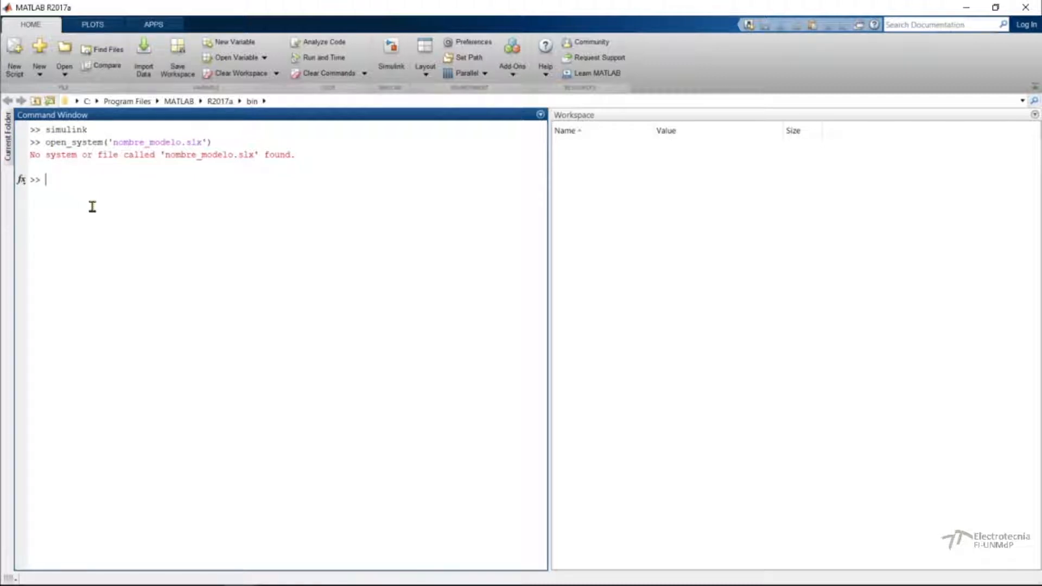
# Run simulink again in the Command Window and create a blank model, maximizing its window.
pyautogui.write('c')
pyautogui.press('BackSpace')
pyautogui.press('BackSpace')
pyautogui.press('Up')
pyautogui.press('Up')
pyautogui.press('Return')
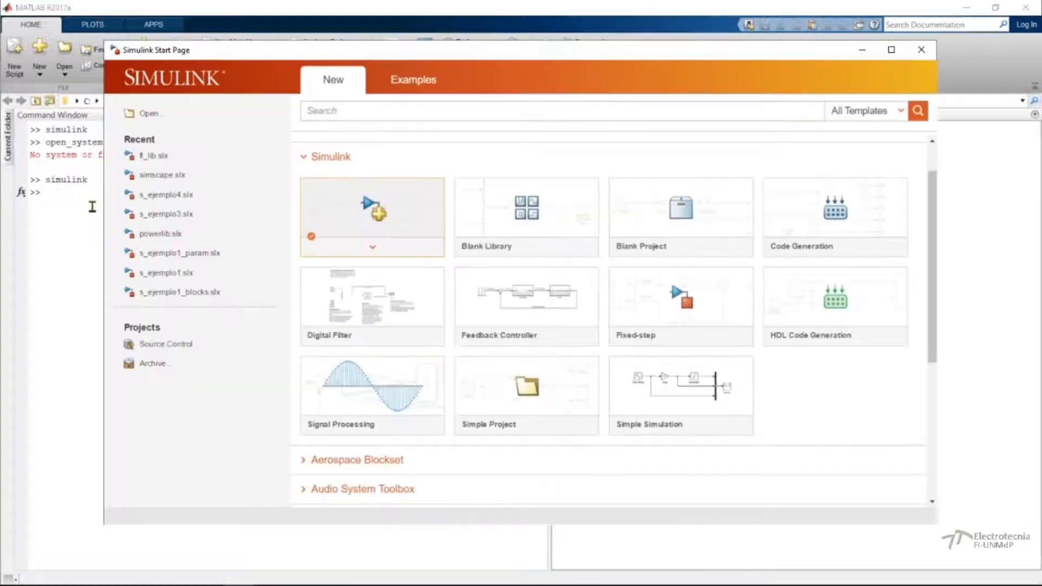
pyautogui.click(388, 238)
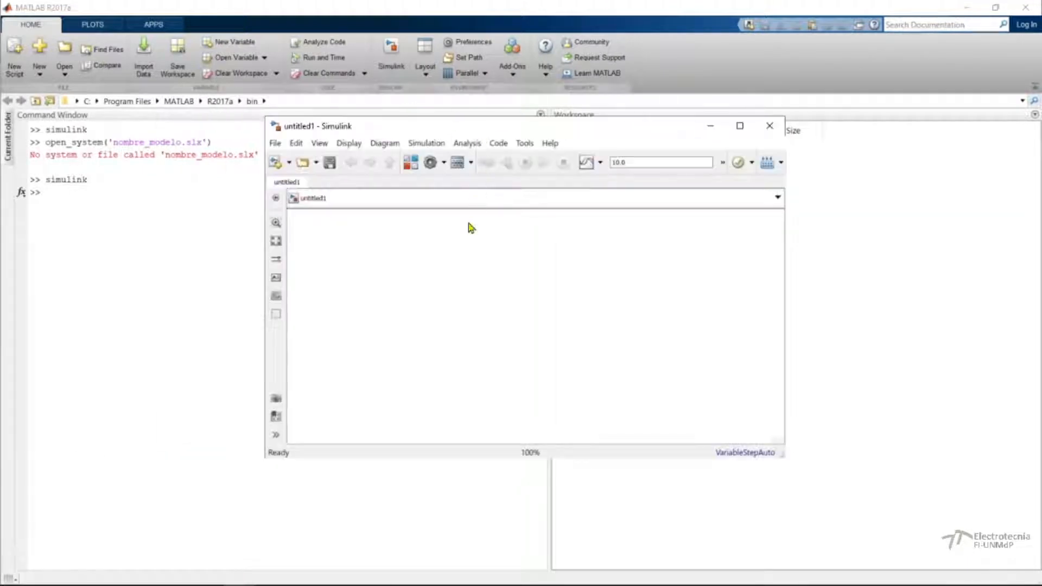
pyautogui.press('super+Up')
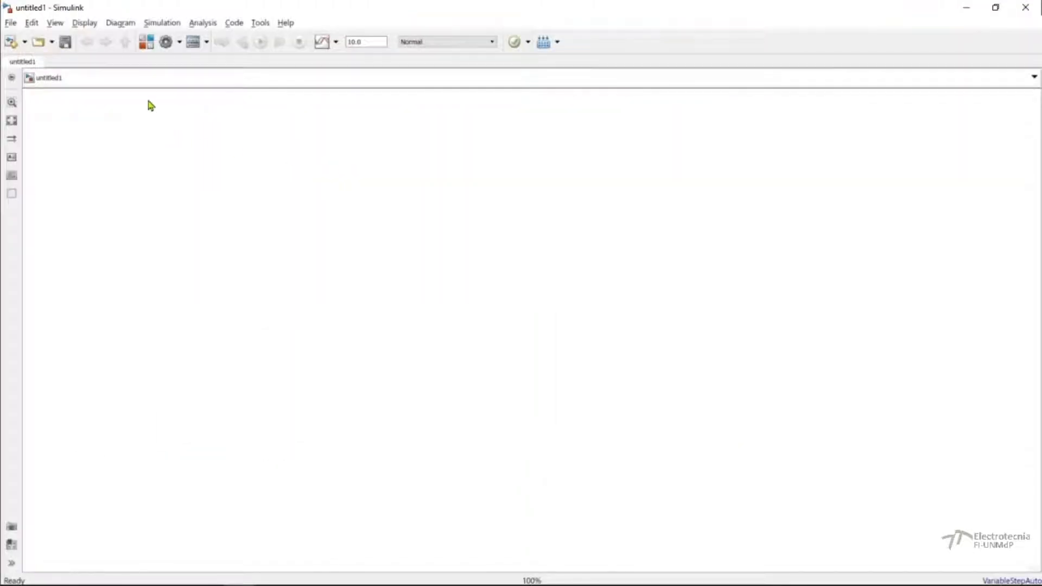
# Open the Simulink Library Browser and place it at the right side of the empty model canvas.
pyautogui.click(147, 45)
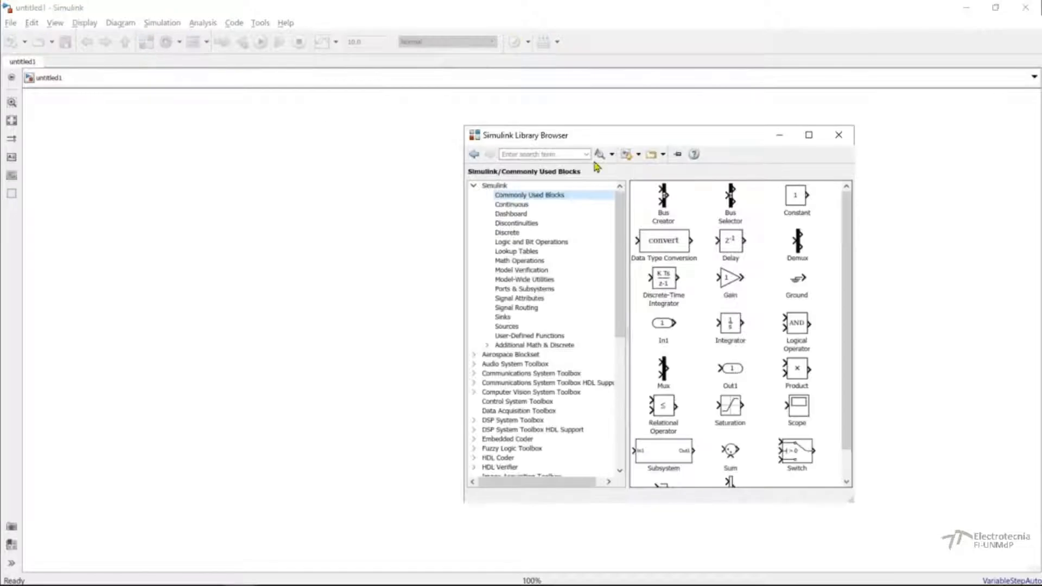
pyautogui.moveTo(606, 140); pyautogui.dragTo(660, 111)
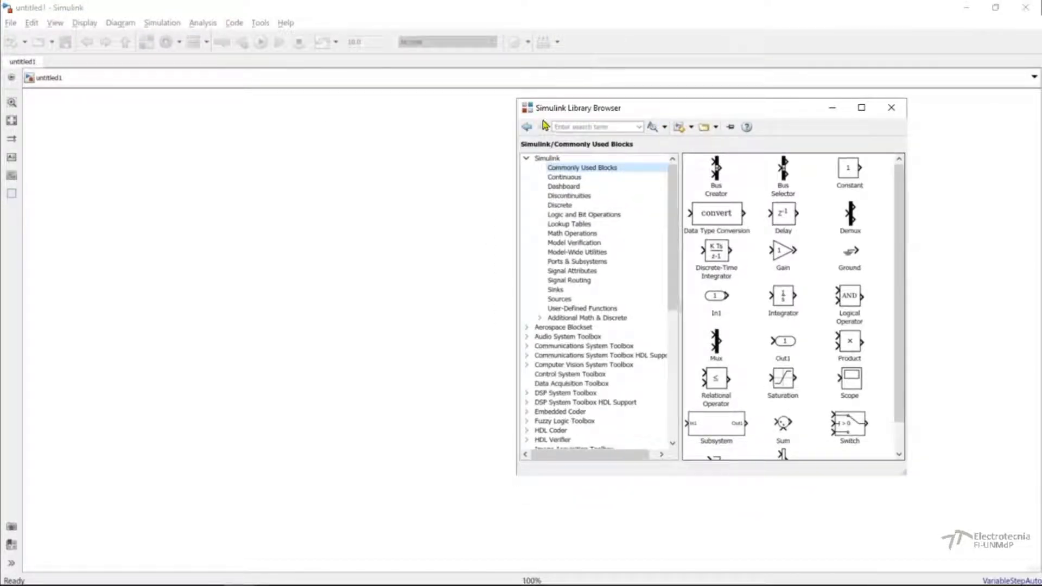
pyautogui.moveTo(579, 108); pyautogui.dragTo(669, 108)
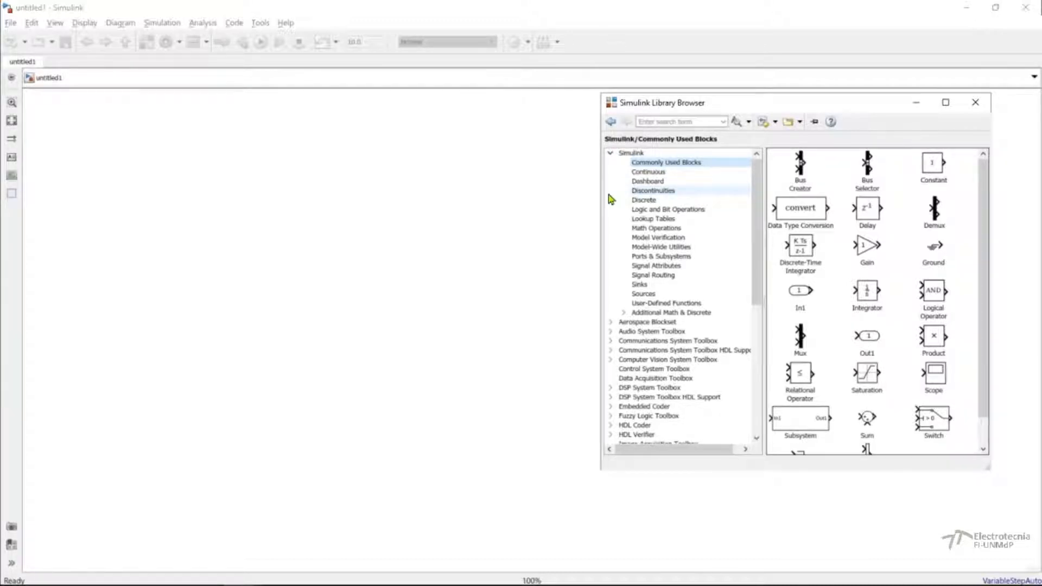
# Collapse the Simulink library group and look over the list of installed toolbox libraries.
pyautogui.click(610, 155)
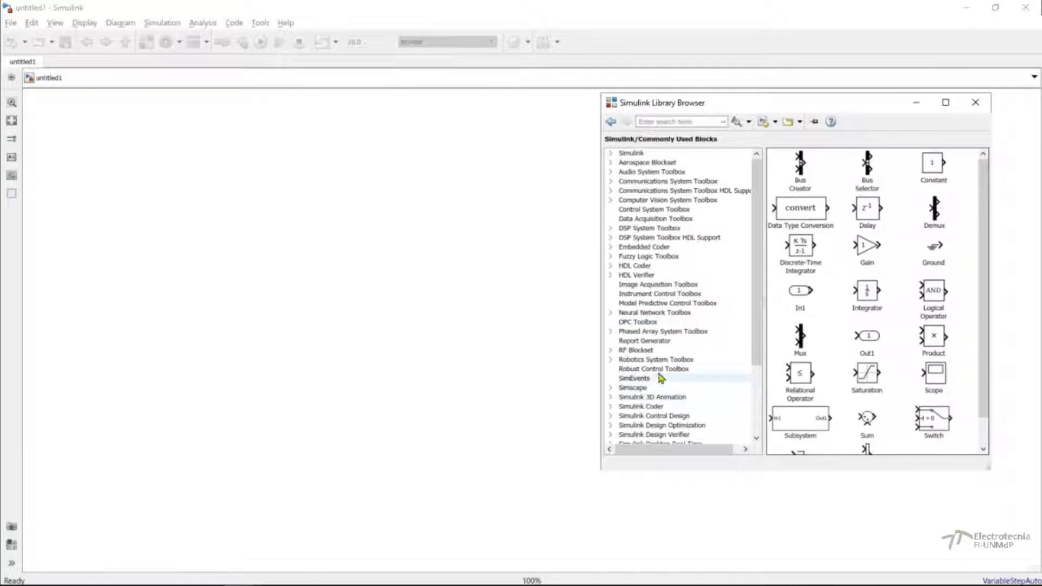
pyautogui.scroll(-4, 748, 295)
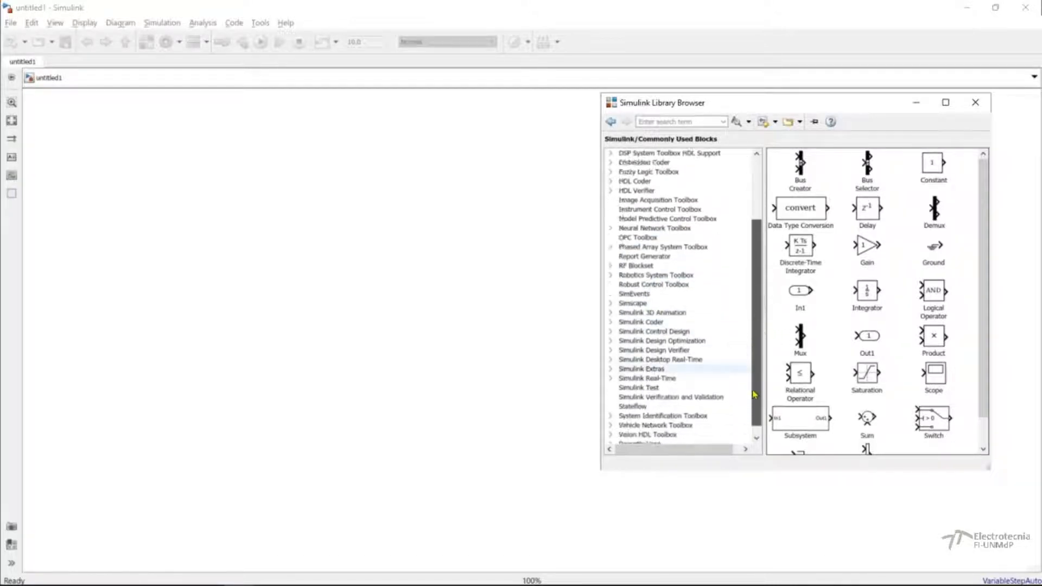
pyautogui.scroll(4, 747, 295)
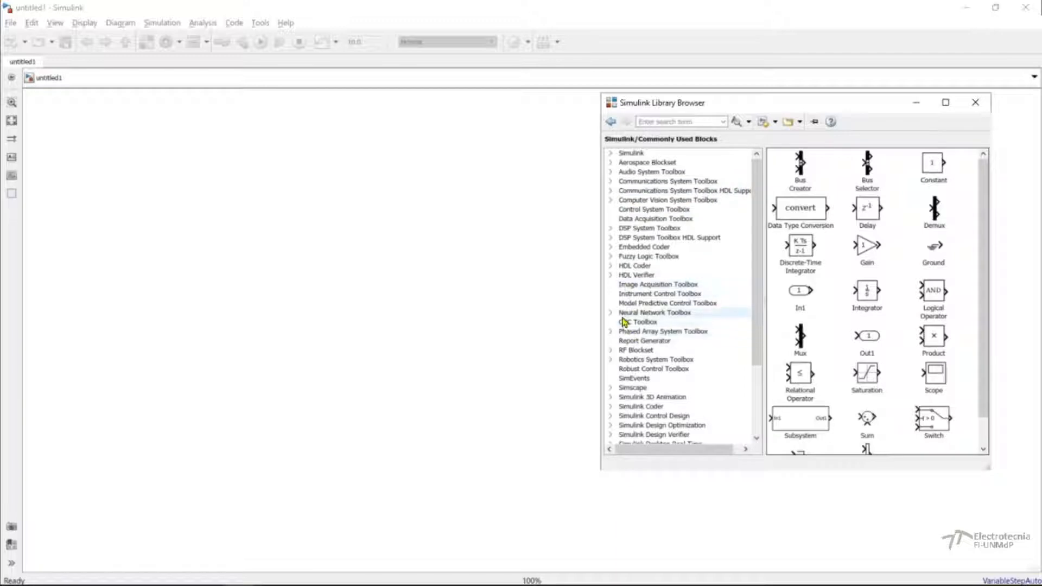
pyautogui.moveTo(756, 344); pyautogui.dragTo(758, 320)
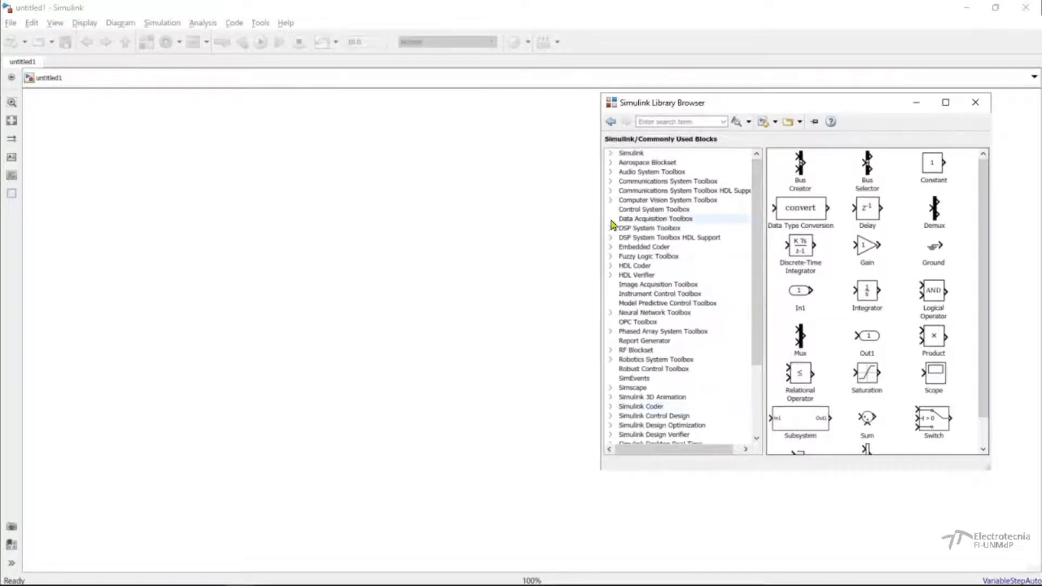
# Expand the Simulink library and examine the blocks in its Sources category.
pyautogui.click(612, 155)
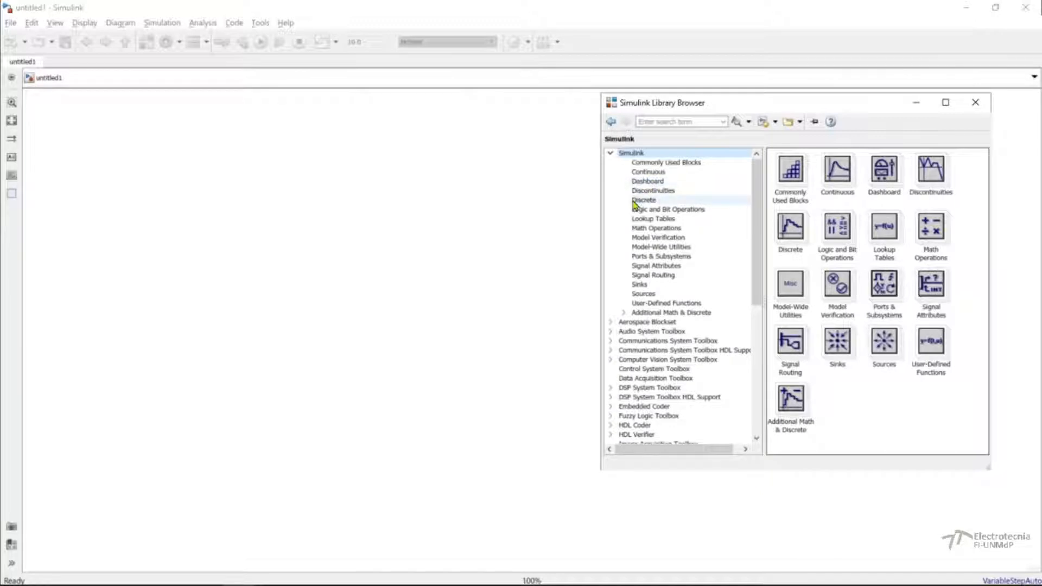
pyautogui.click(643, 295)
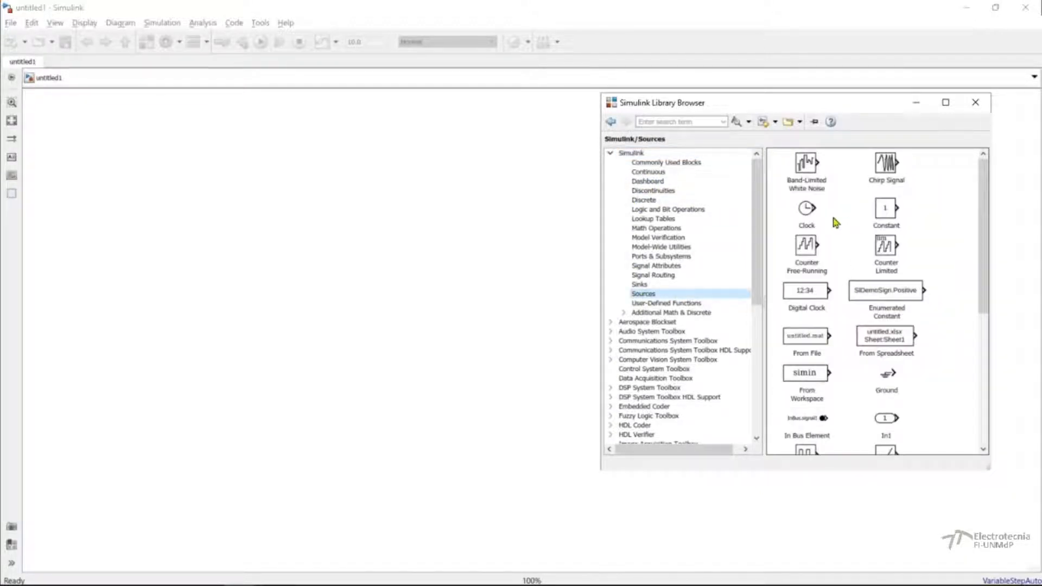
pyautogui.moveTo(978, 262); pyautogui.dragTo(965, 378)
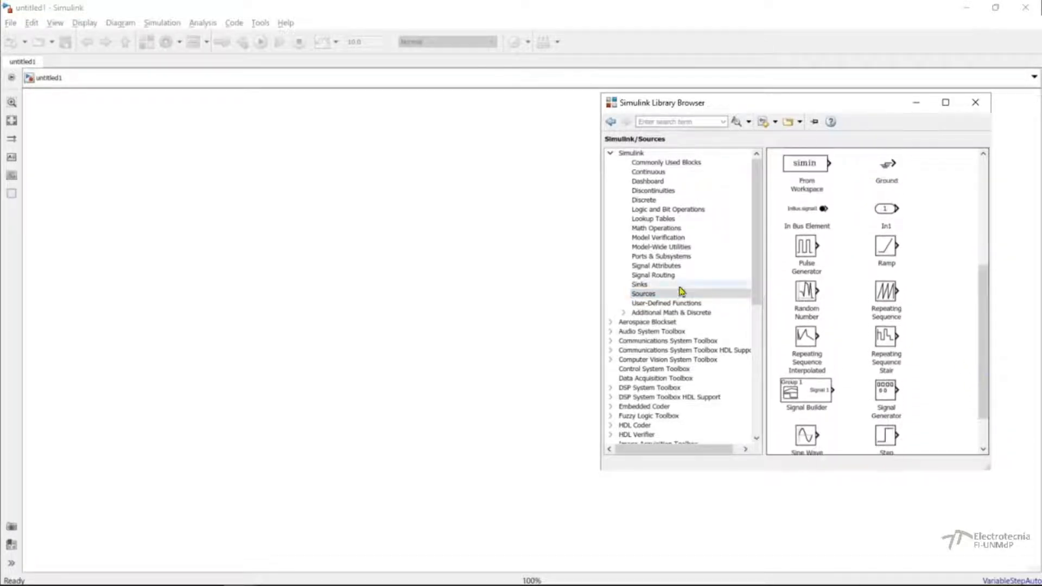
# Examine the blocks in Sinks, Signal Routing, Signal Attributes, Ports & Subsystems, Model Verification, Continuous and Commonly Used Blocks.
pyautogui.click(640, 285)
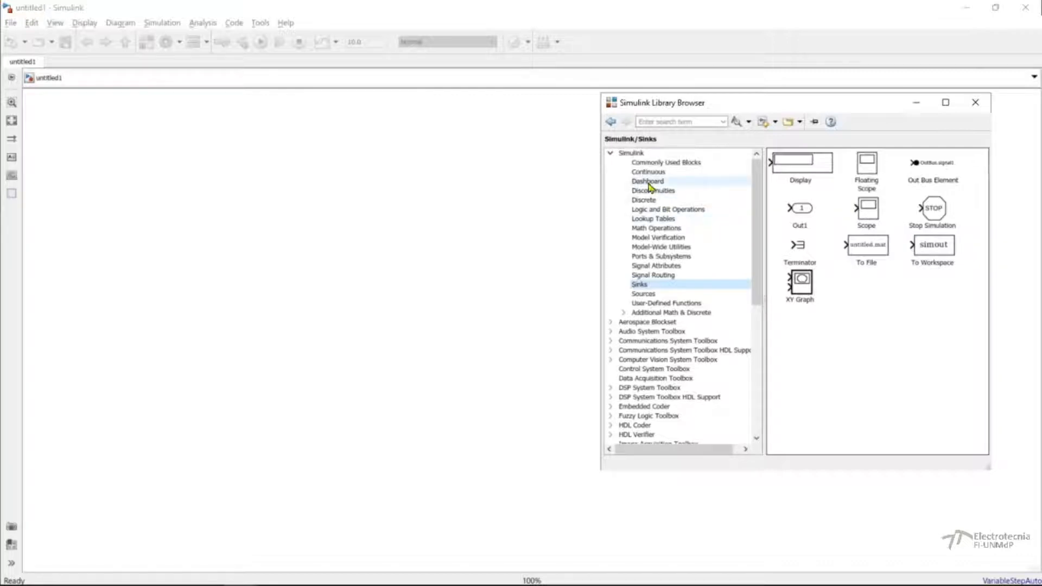
pyautogui.click(654, 277)
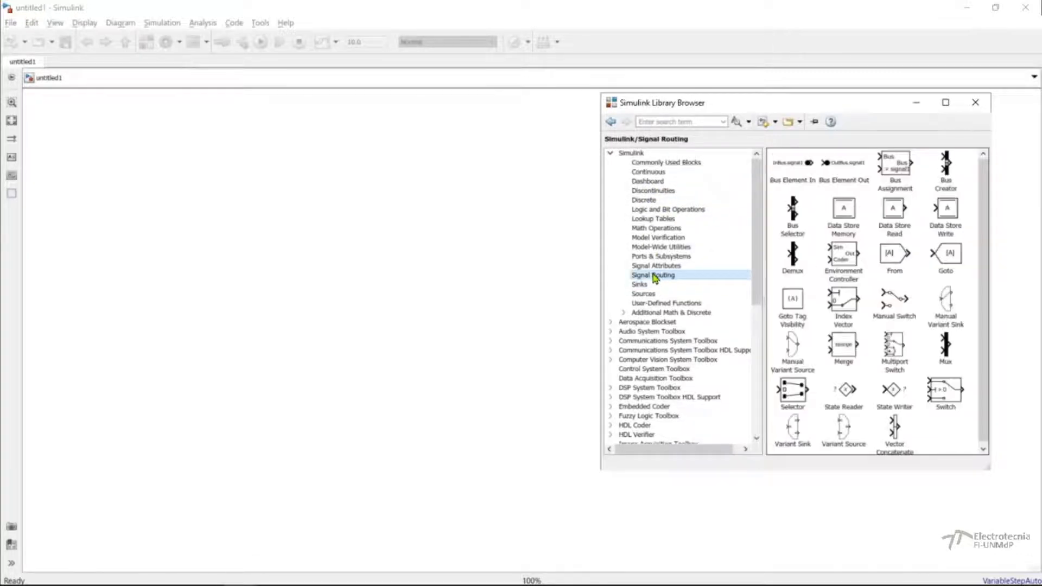
pyautogui.click(655, 266)
pyautogui.click(655, 257)
pyautogui.click(654, 239)
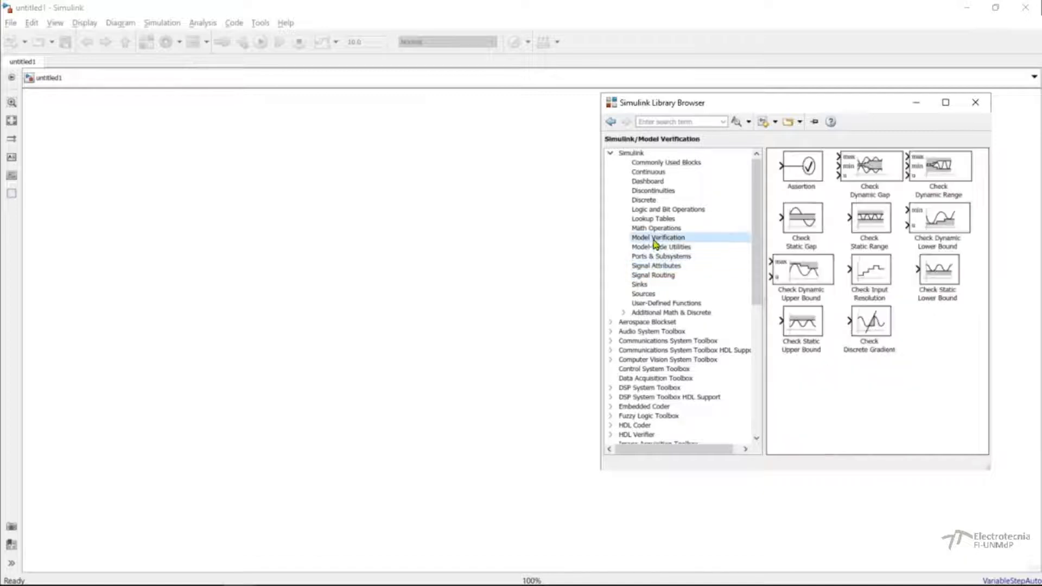
pyautogui.click(649, 172)
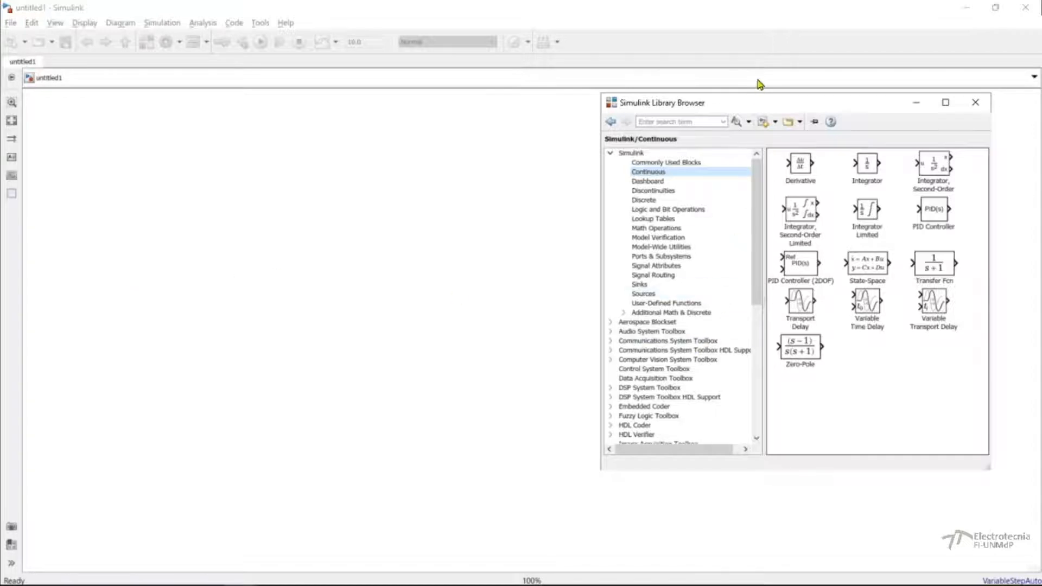
pyautogui.click(672, 163)
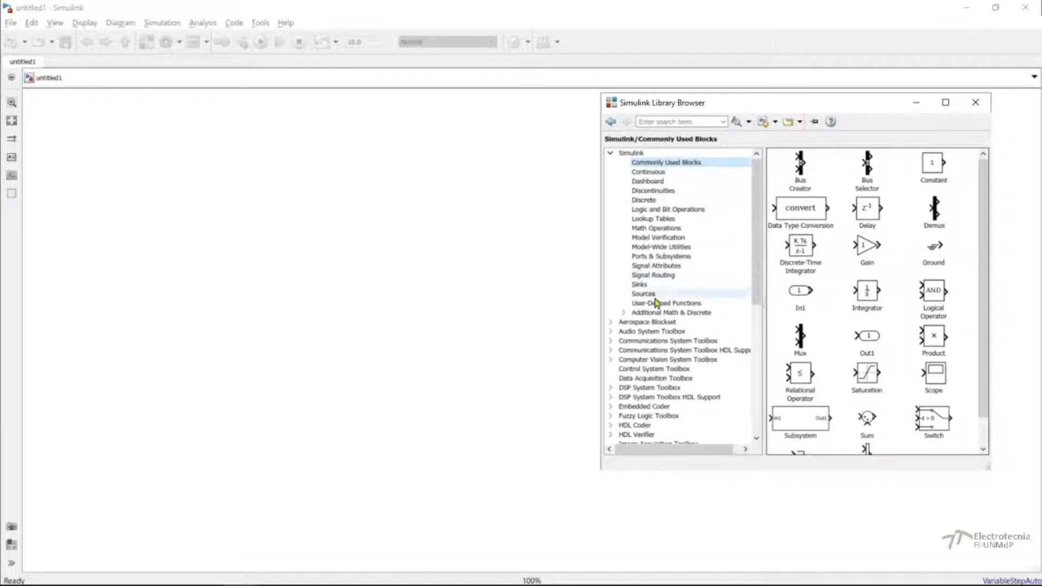
# Add a Sine Wave block from the Sources library to the upper-left area of the model canvas.
pyautogui.click(657, 295)
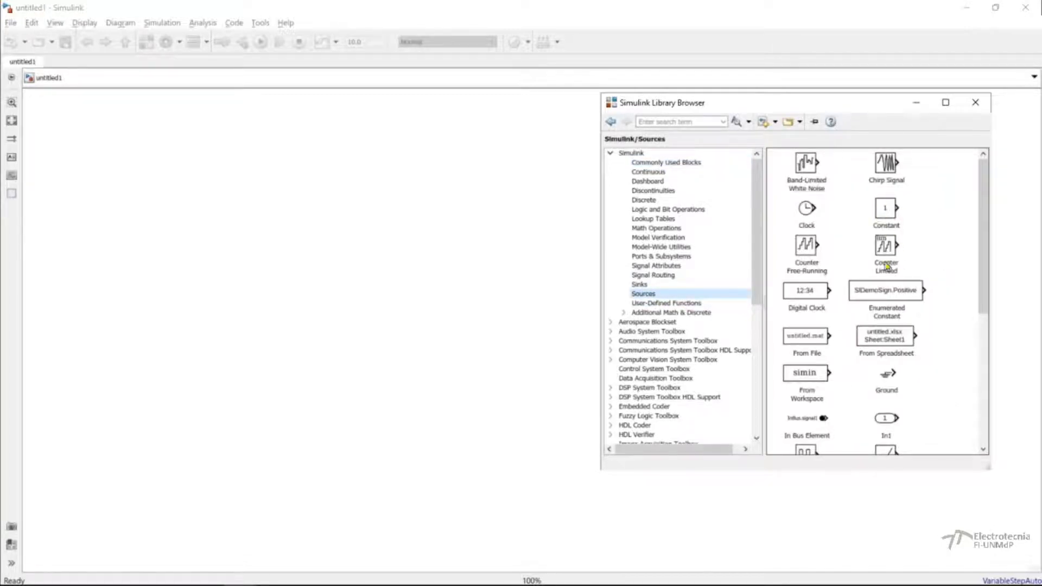
pyautogui.scroll(-3, 876, 317)
pyautogui.scroll(-1, 876, 317)
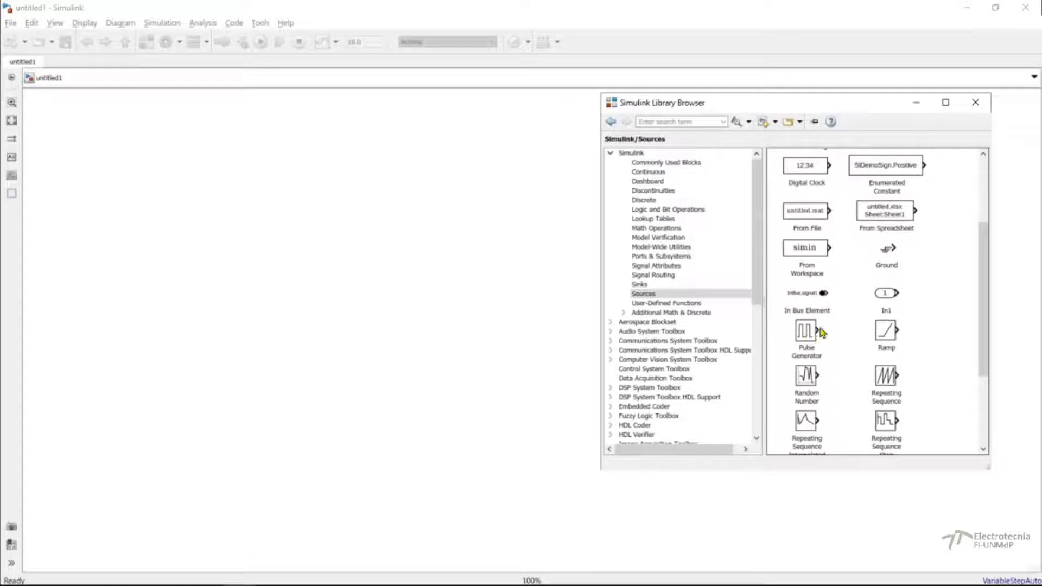
pyautogui.scroll(-3, 819, 332)
pyautogui.scroll(-1, 820, 330)
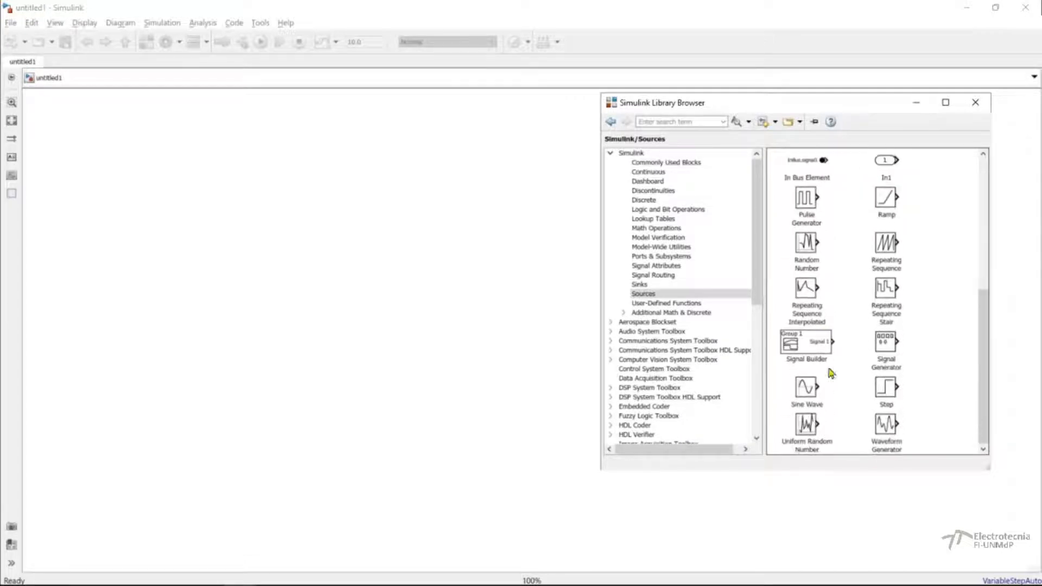
pyautogui.click(808, 401)
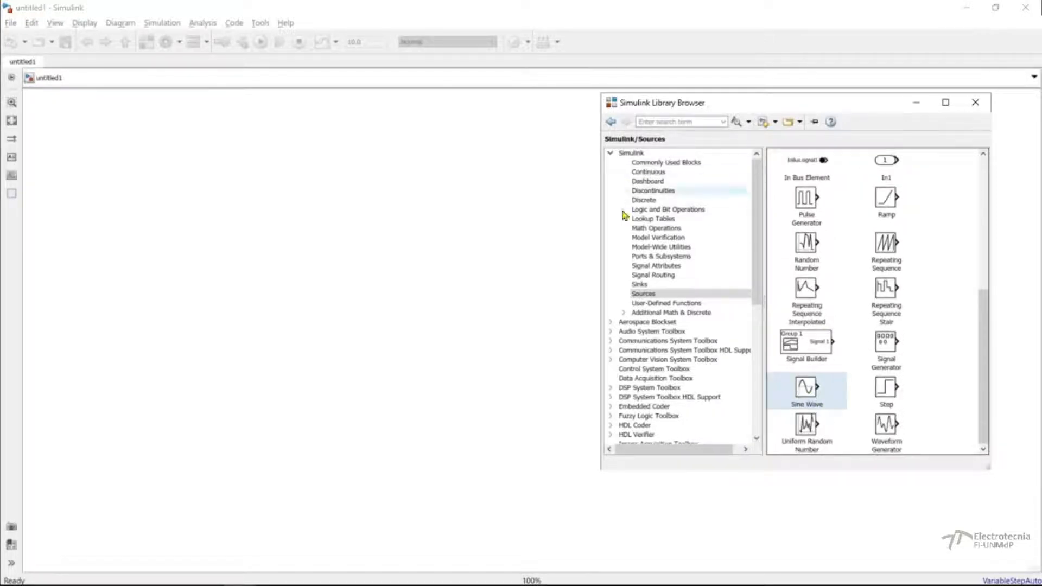
pyautogui.moveTo(816, 384); pyautogui.dragTo(250, 188)
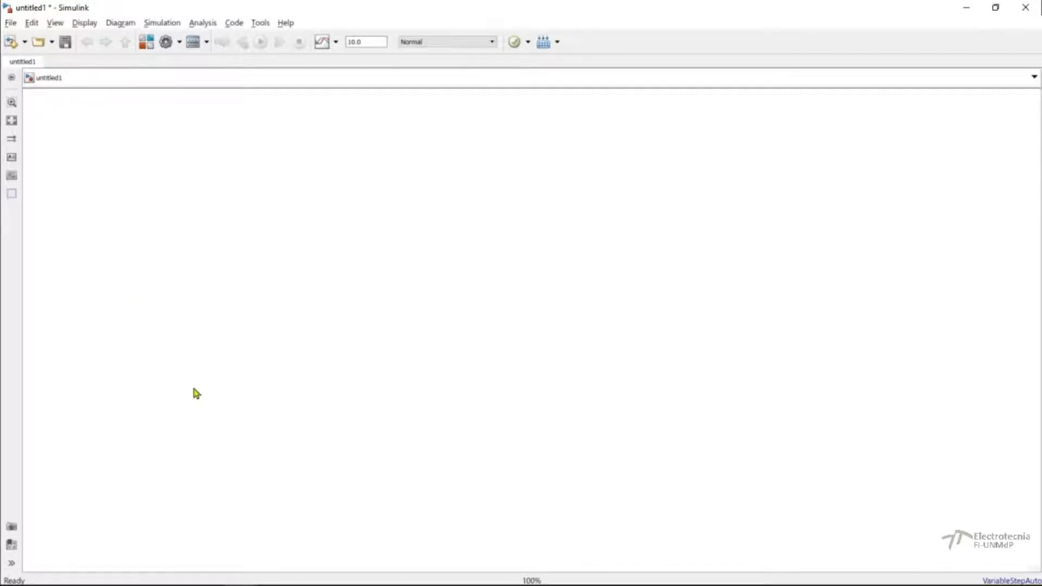
pyautogui.moveTo(245, 183); pyautogui.dragTo(203, 189)
pyautogui.click(255, 206)
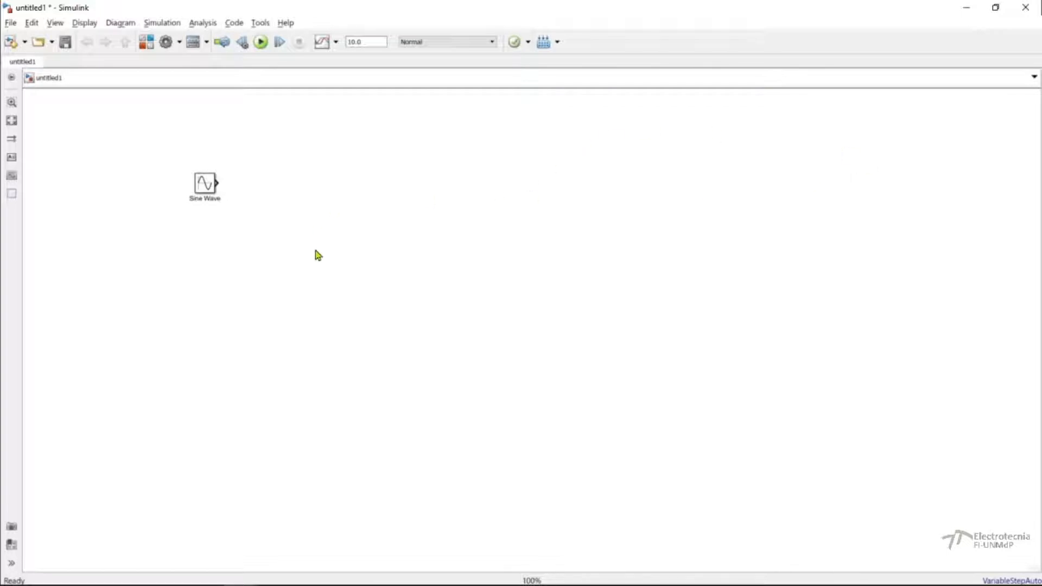
# Search for blocks matching "source" directly on the empty canvas, and clear the search text.
pyautogui.doubleClick(327, 259)
pyautogui.write('s')
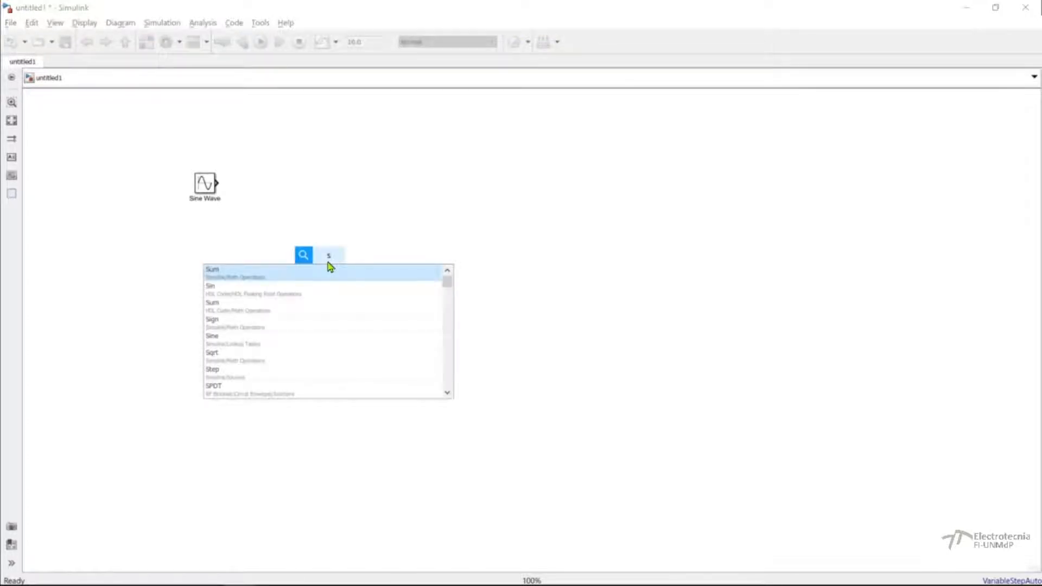
pyautogui.write('ource')
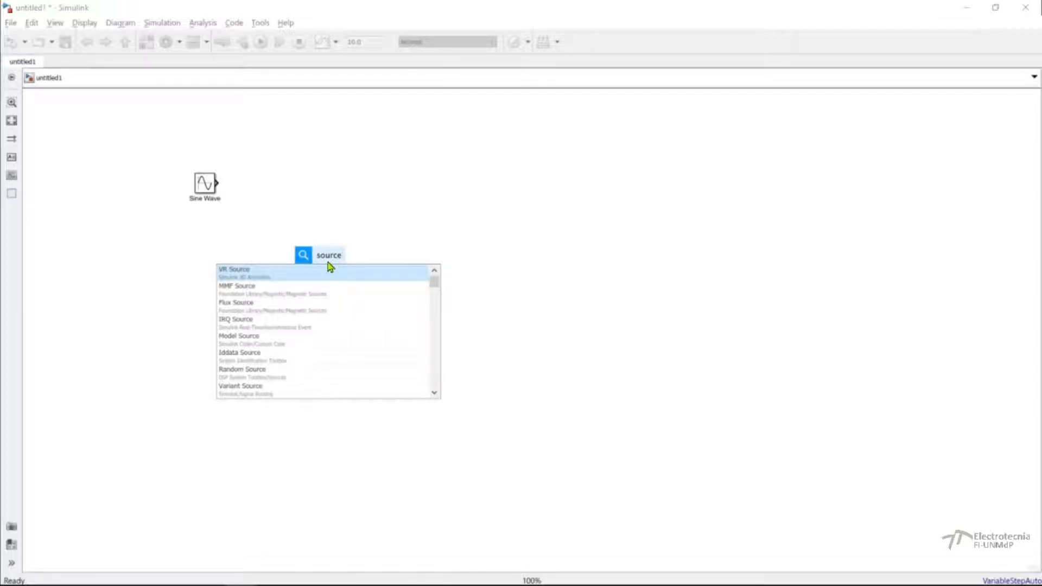
pyautogui.press('BackSpace')
pyautogui.press('BackSpace')
pyautogui.press('BackSpace')
pyautogui.press('BackSpace')
pyautogui.press('BackSpace')
pyautogui.press('BackSpace')
# Insert a second Sine Wave block by searching for "sine" on the canvas, and align it directly below the first one.
pyautogui.write('sine')
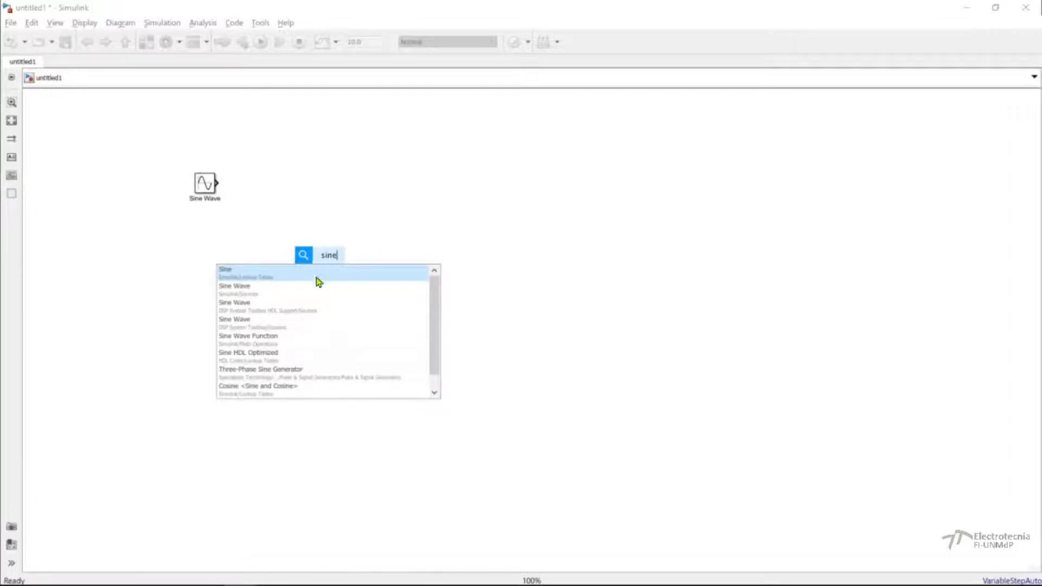
pyautogui.click(238, 303)
pyautogui.moveTo(328, 264); pyautogui.dragTo(205, 235)
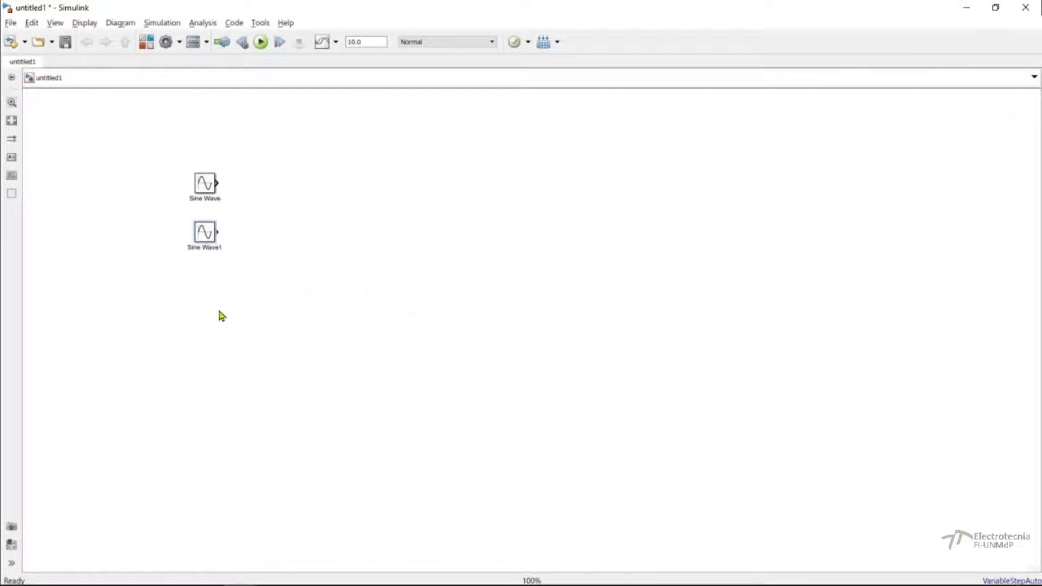
# Zoom in on the area around the two Sine Wave blocks and fit the whole diagram to the view.
pyautogui.click(11, 104)
pyautogui.moveTo(145, 153); pyautogui.dragTo(234, 238)
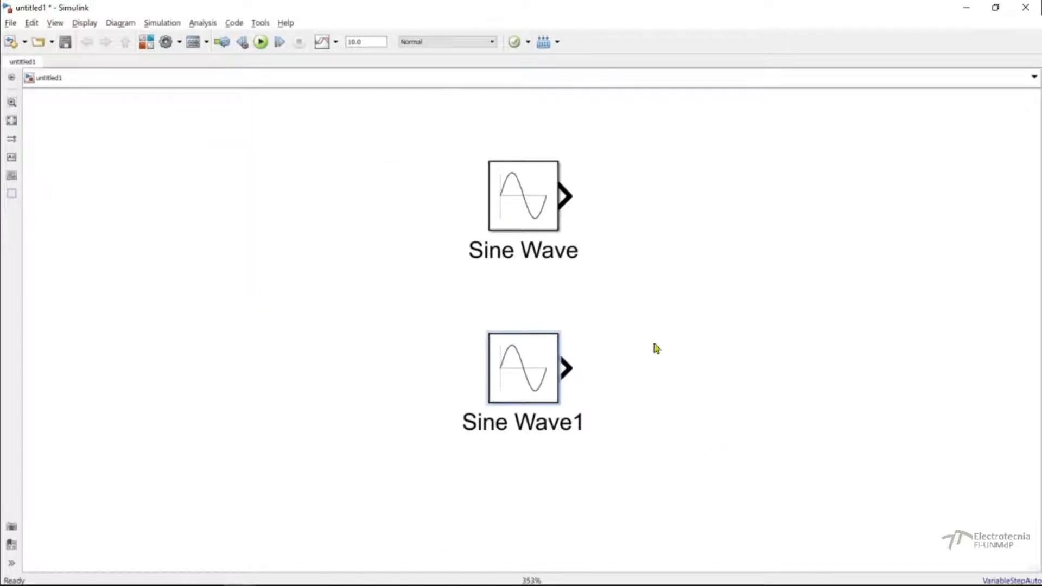
pyautogui.click(11, 120)
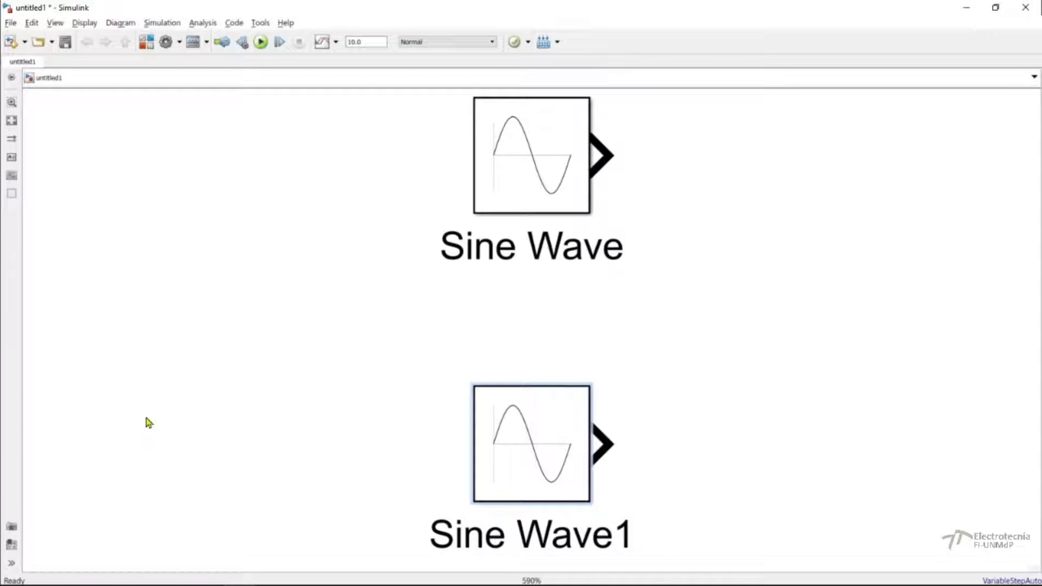
# Shift the Library Browser clear of the blocks and add a Sum block left of the Sine Waves through the canvas search.
pyautogui.hotkey('ctrl', 's')
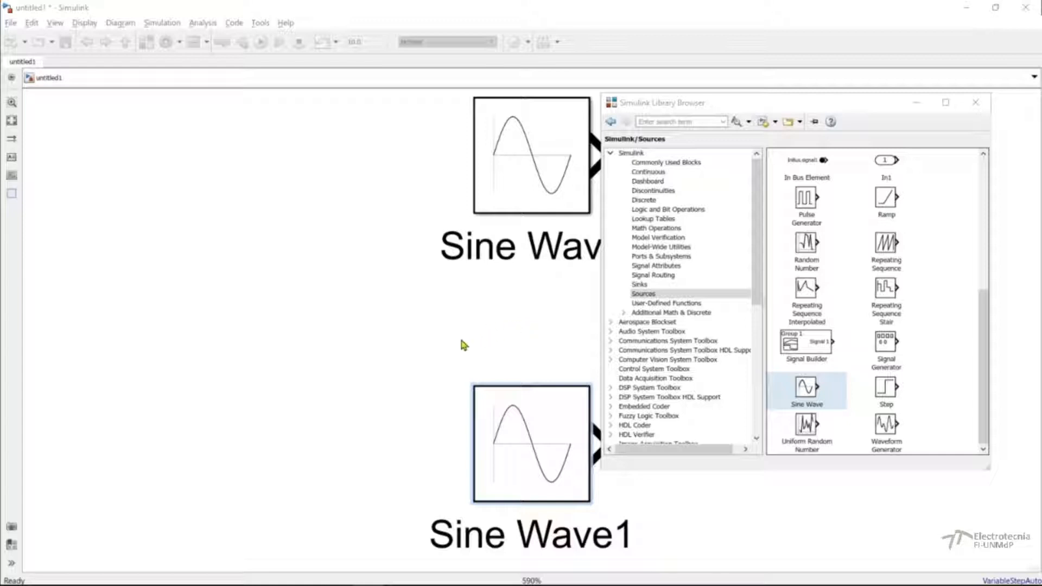
pyautogui.moveTo(743, 104); pyautogui.dragTo(800, 100)
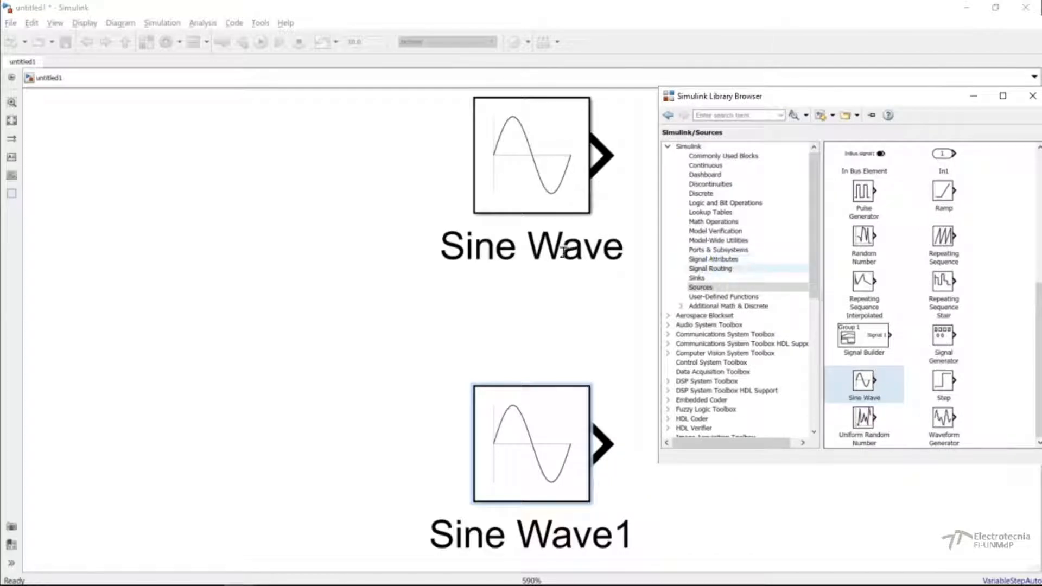
pyautogui.click(236, 237)
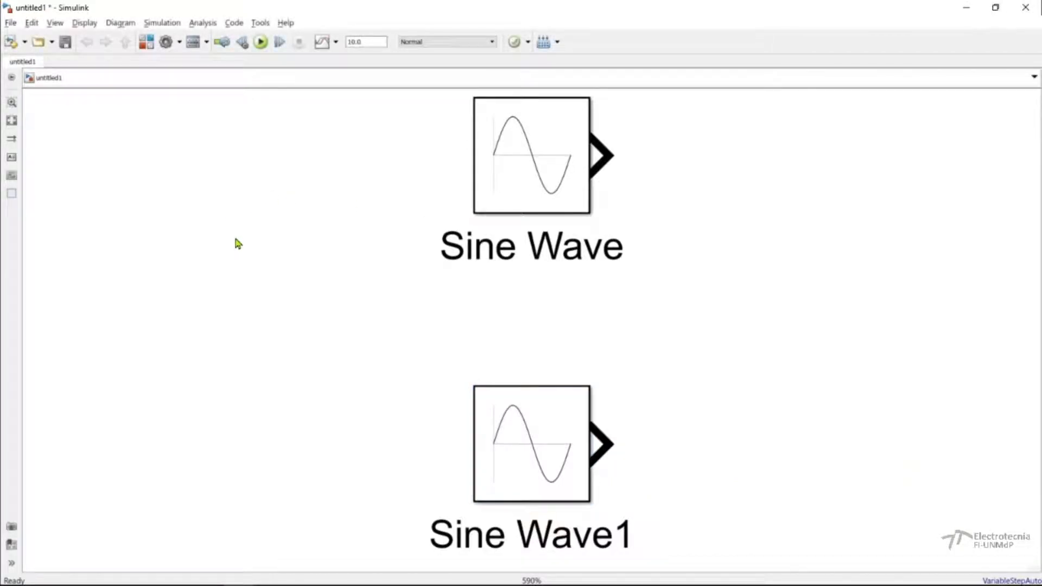
pyautogui.doubleClick(235, 237)
pyautogui.write('sum')
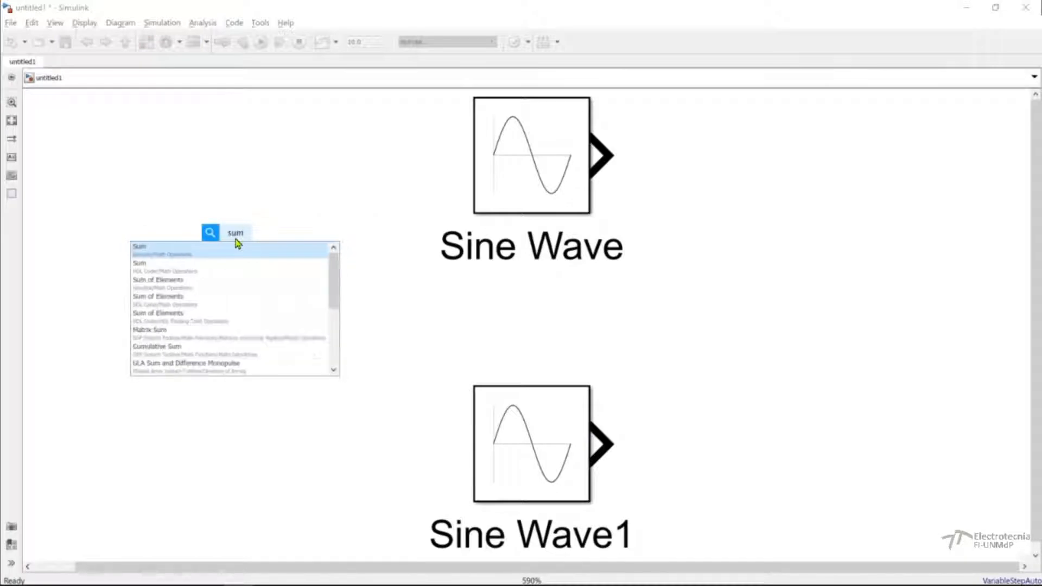
pyautogui.click(236, 250)
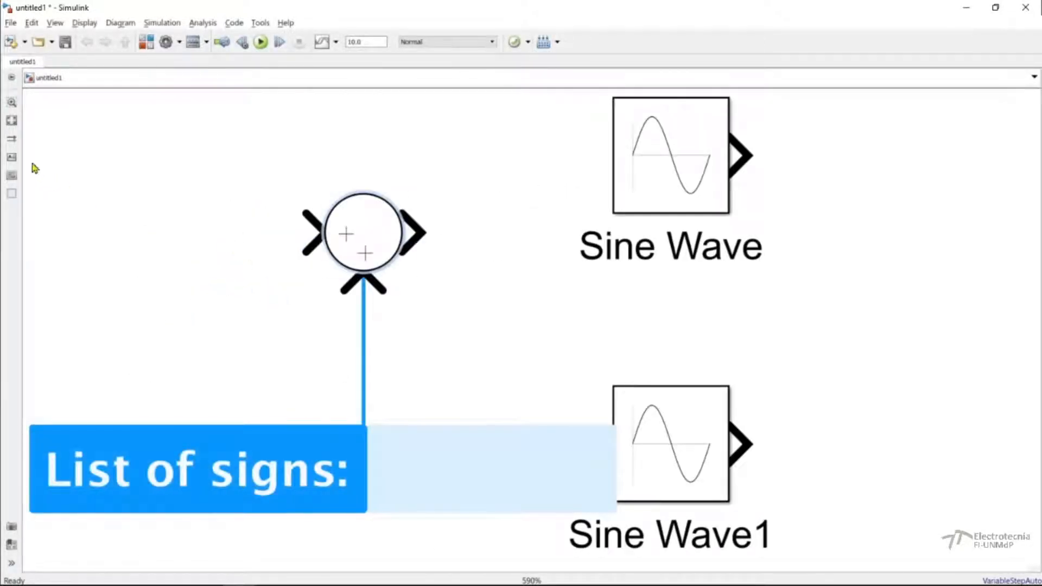
pyautogui.click(227, 237)
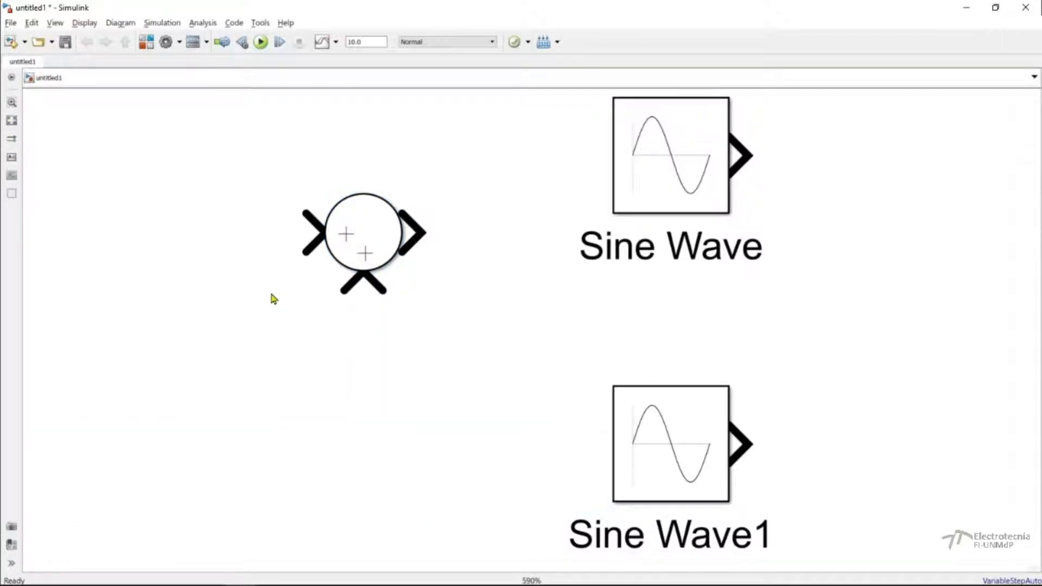
# Insert the Simulink Continuous Integrator block below and slightly left of the Sum block by searching for "inte" on the canvas.
pyautogui.doubleClick(255, 375)
pyautogui.write('inte')
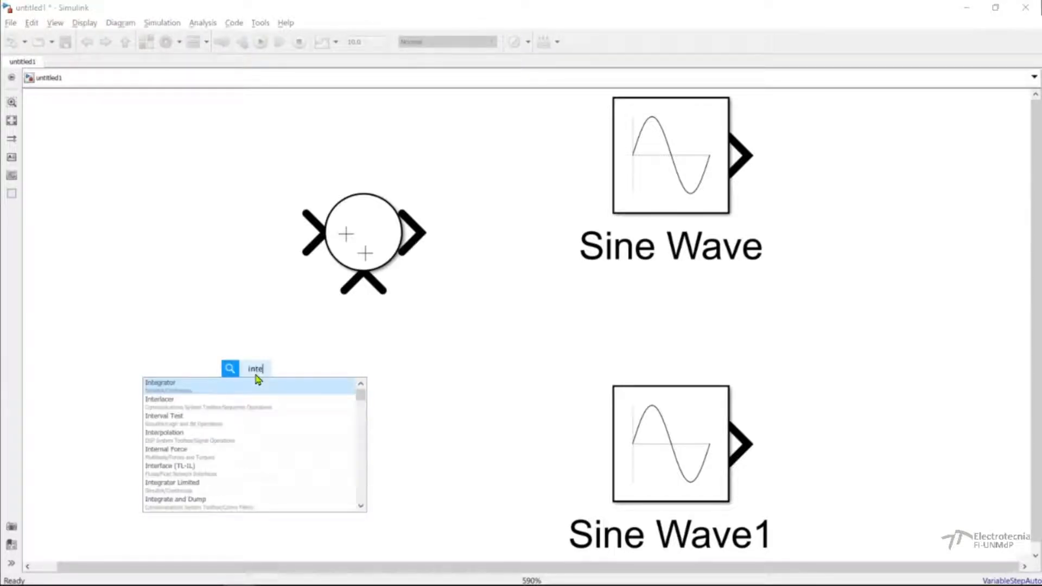
pyautogui.click(251, 390)
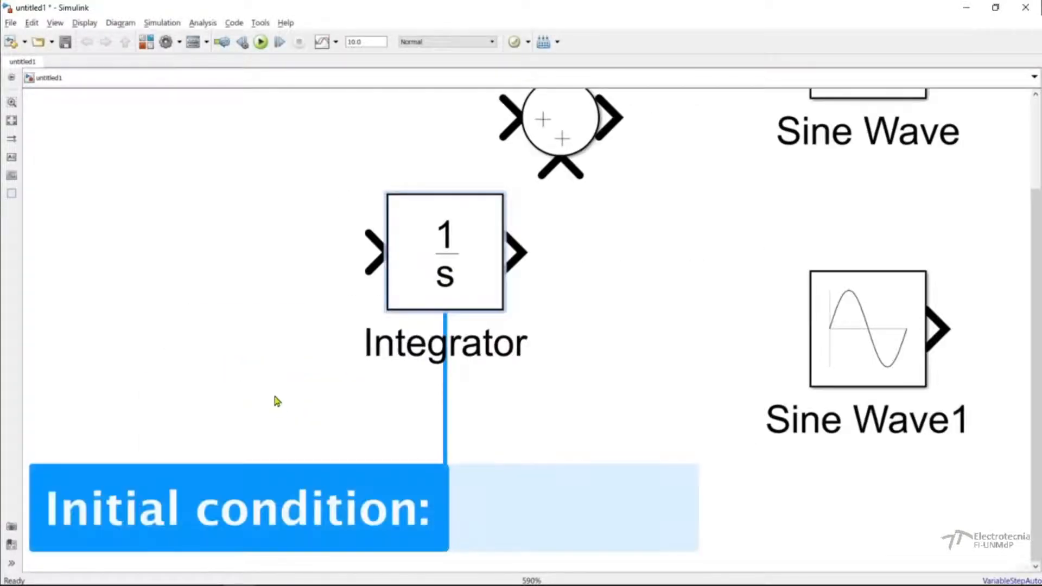
# Insert a Mux block in the empty area left of the Sum and Integrator by searching for "mux" on the canvas.
pyautogui.click(11, 122)
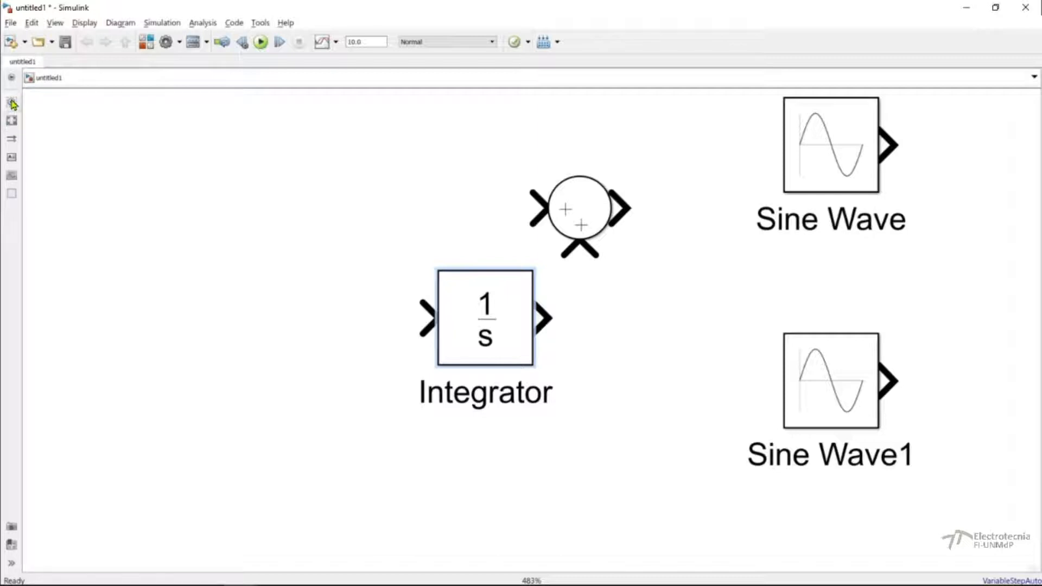
pyautogui.click(101, 225)
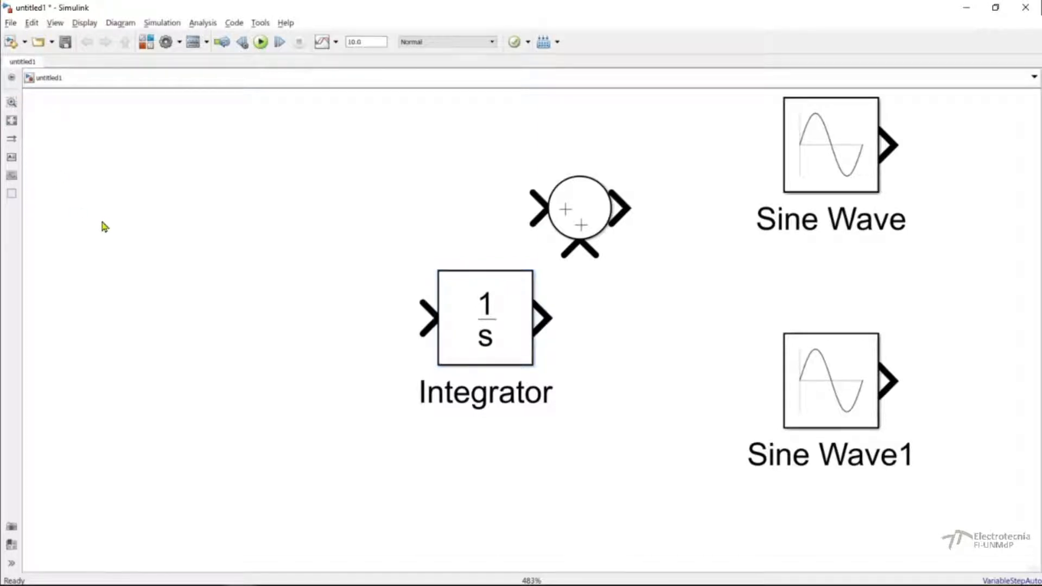
pyautogui.doubleClick(105, 227)
pyautogui.write('mux')
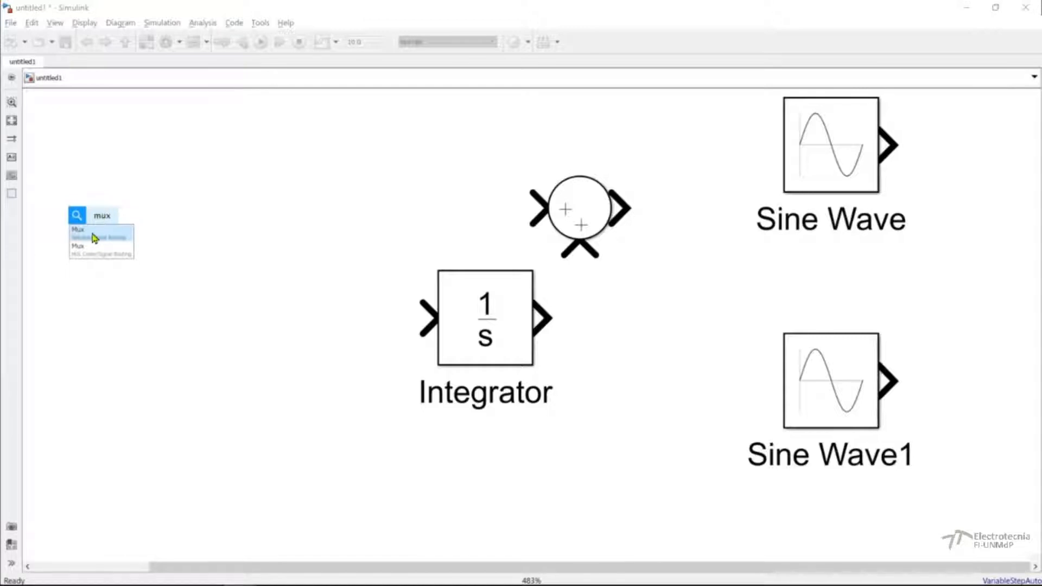
pyautogui.click(94, 241)
pyautogui.hscroll(-5, 103, 263)
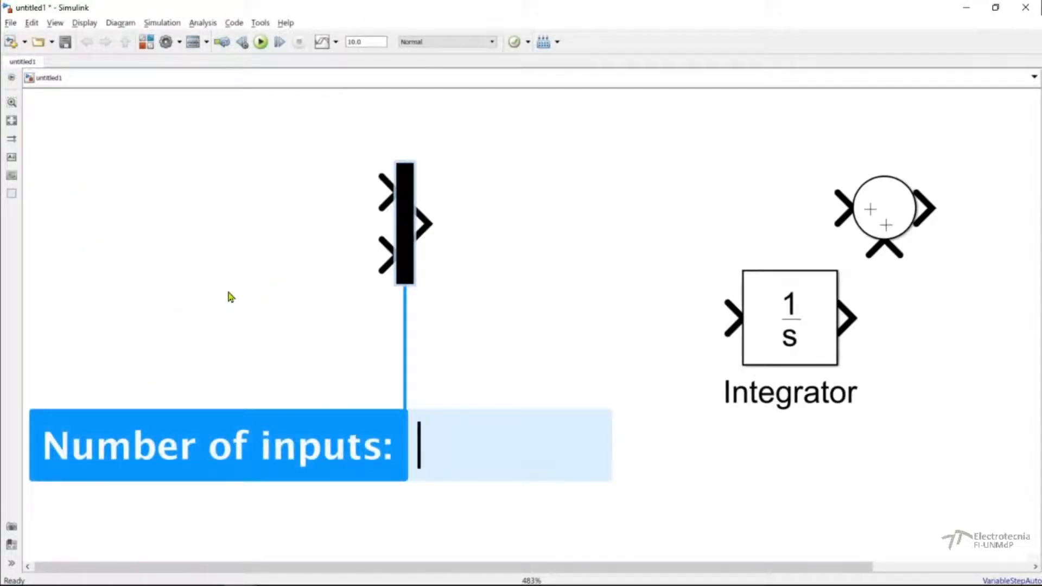
pyautogui.click(224, 320)
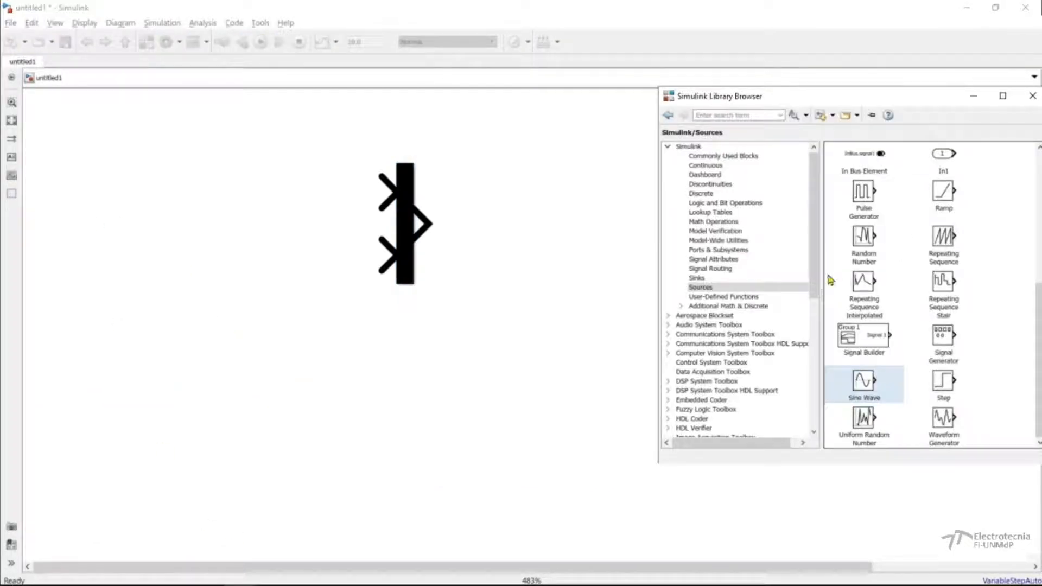
# Add a Scope block from the Sinks library below the Mux block.
pyautogui.click(698, 278)
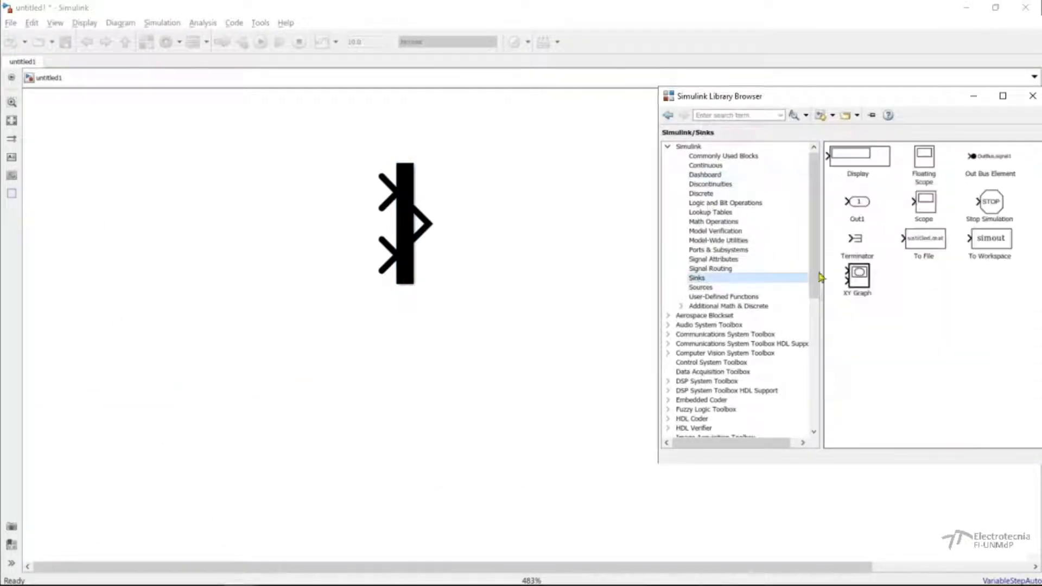
pyautogui.moveTo(926, 211); pyautogui.dragTo(380, 432)
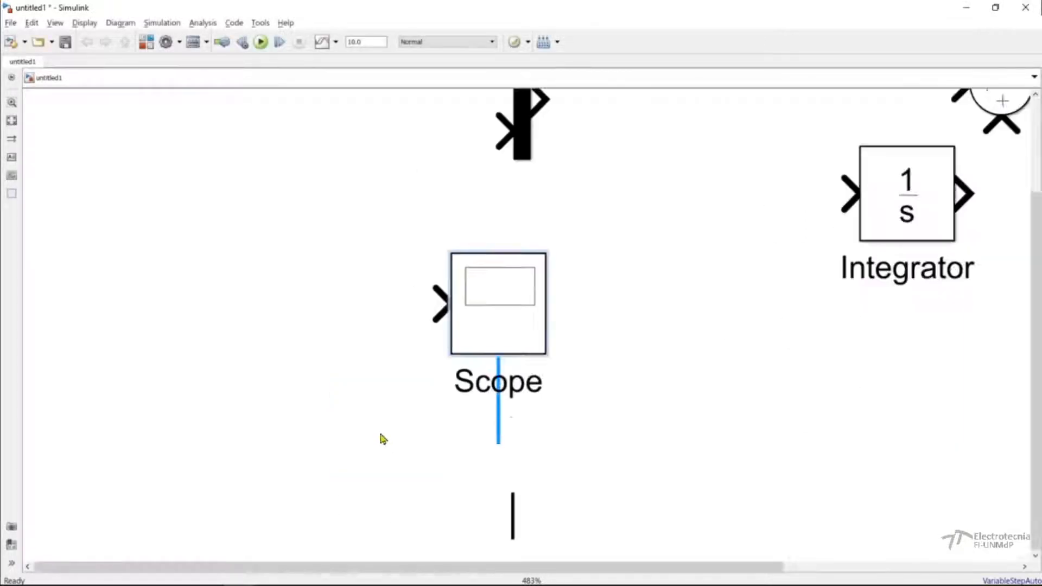
# Insert a Simulink Sinks To Workspace block left of the Mux and Scope by searching for "to wo" on the canvas.
pyautogui.click(11, 120)
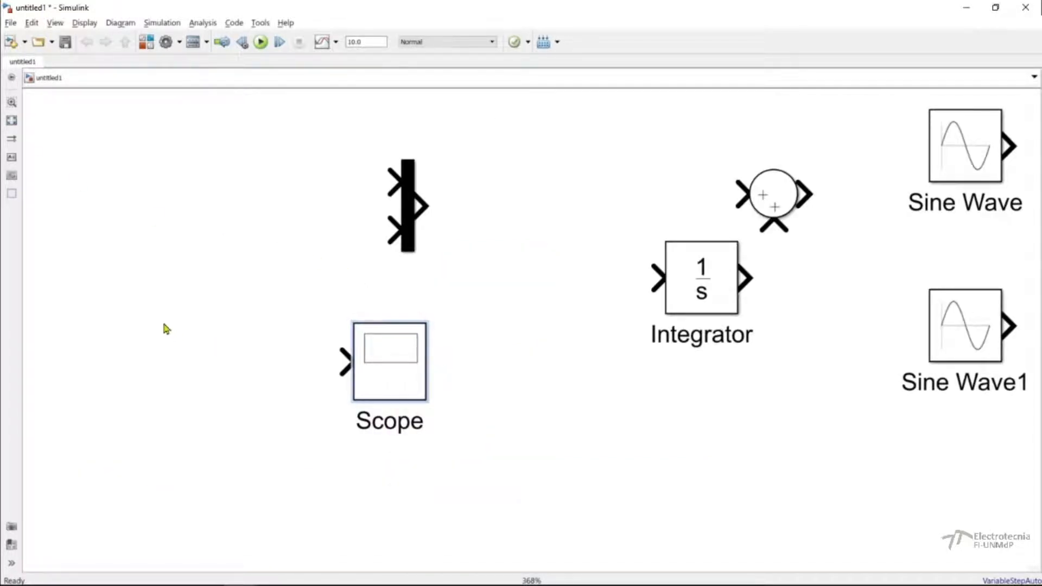
pyautogui.click(158, 296)
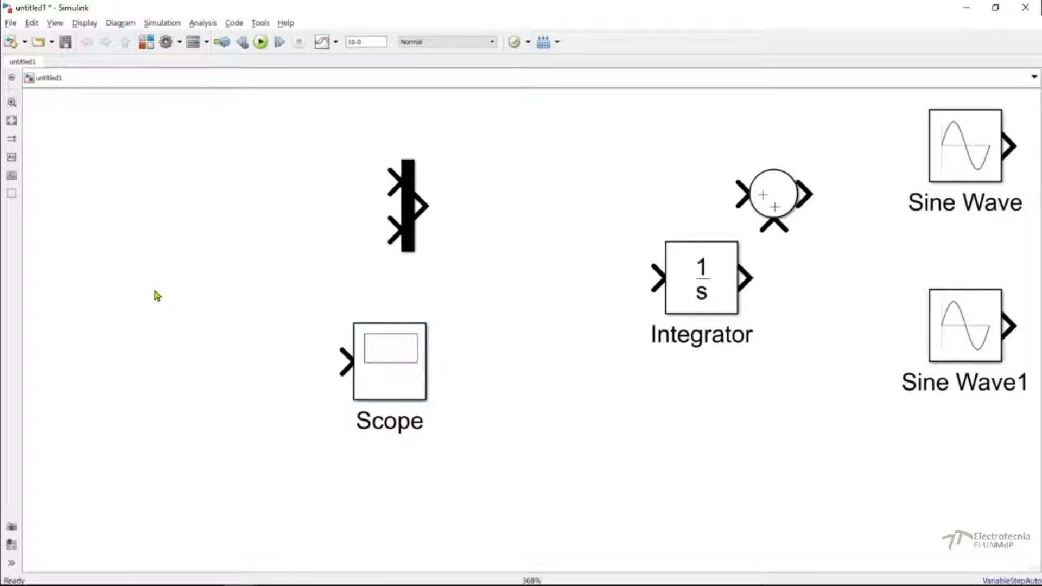
pyautogui.write('to wo')
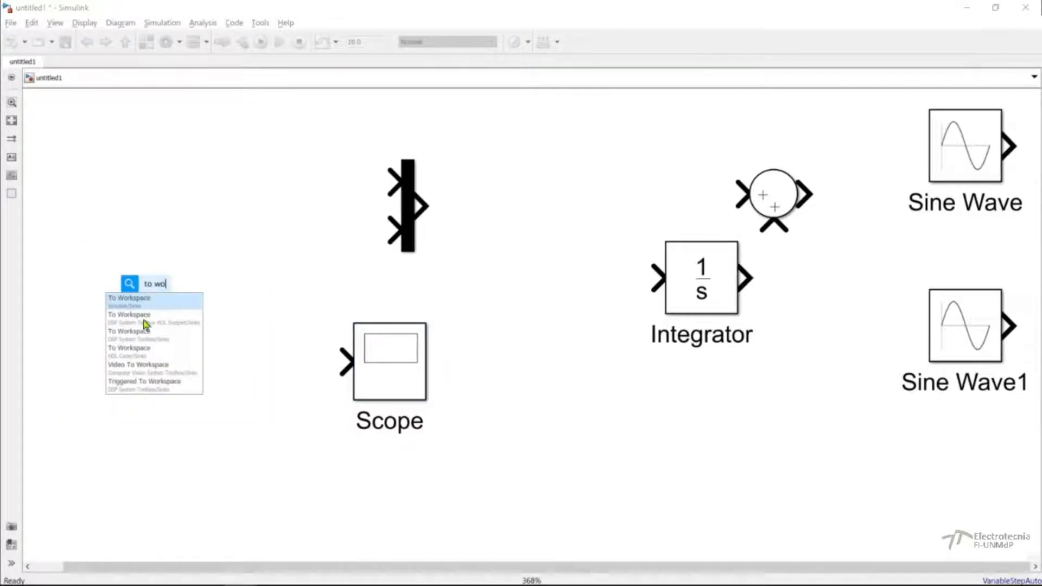
pyautogui.click(128, 305)
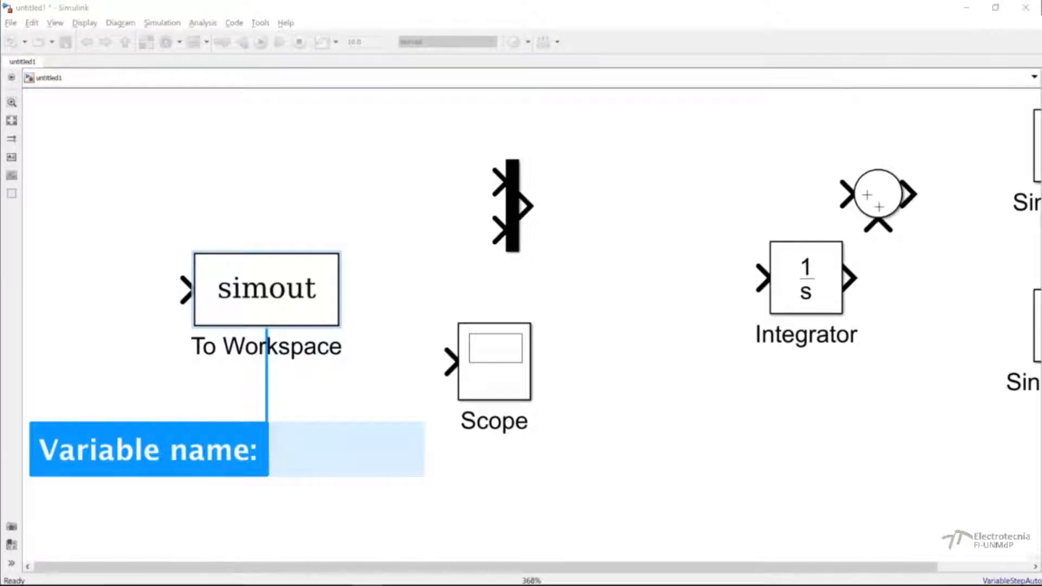
pyautogui.click(389, 281)
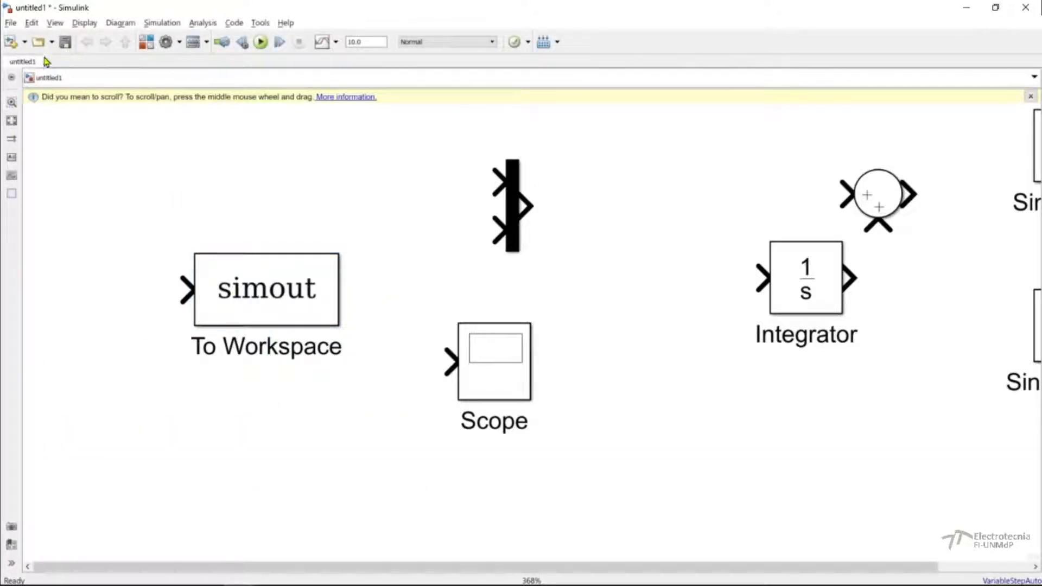
# Stack the two Sine Wave blocks at the model's far left and move the To Workspace block to the upper right.
pyautogui.click(12, 120)
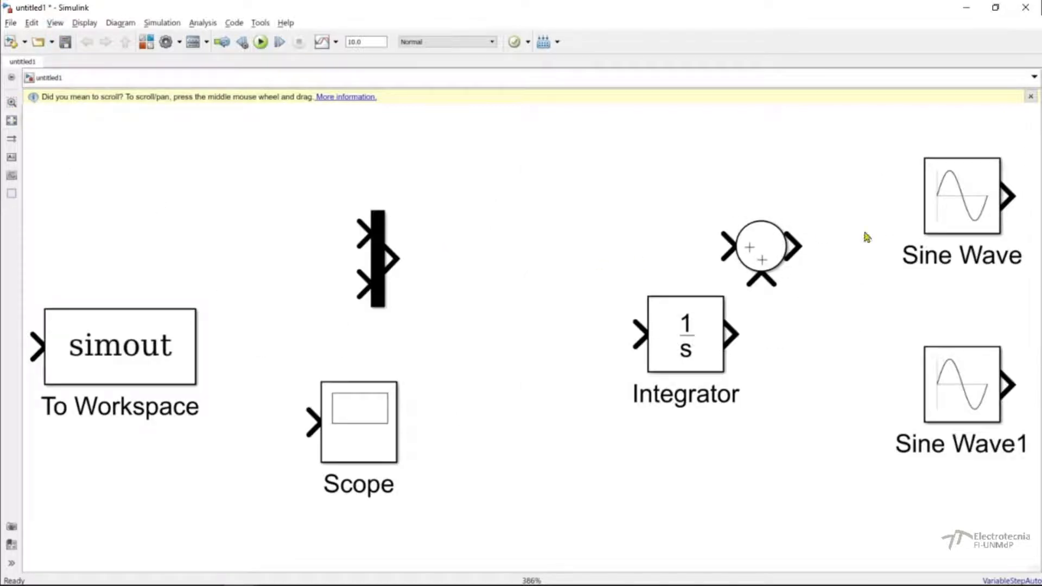
pyautogui.moveTo(957, 206); pyautogui.dragTo(114, 193)
pyautogui.moveTo(142, 348); pyautogui.dragTo(930, 169)
pyautogui.moveTo(979, 395); pyautogui.dragTo(139, 363)
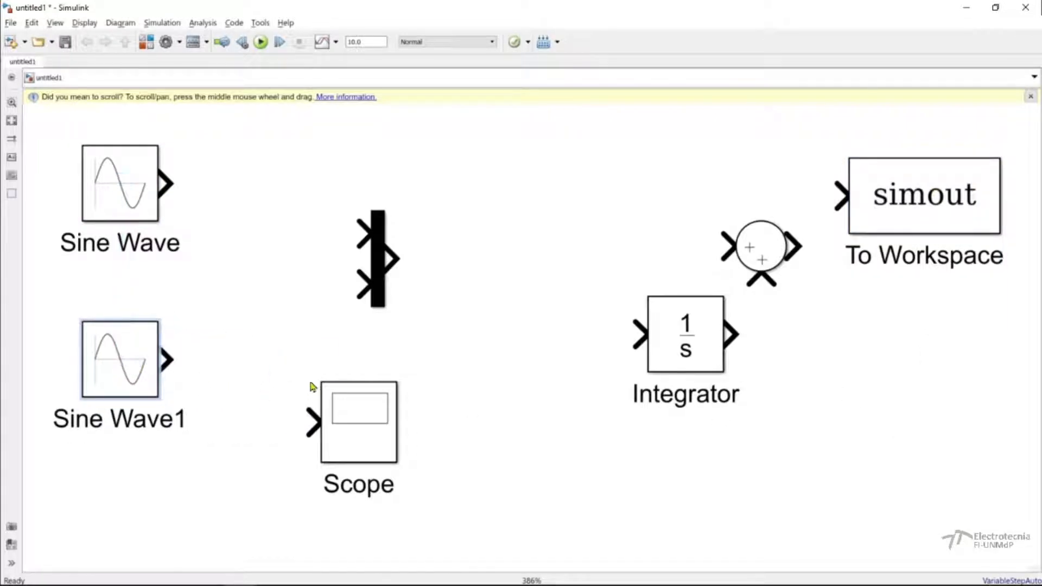
# Move the Mux to the lower right and line up the Sum and Integrator beside the Sine Wave blocks.
pyautogui.moveTo(382, 290); pyautogui.dragTo(872, 502)
pyautogui.moveTo(773, 261); pyautogui.dragTo(372, 286)
pyautogui.moveTo(679, 346); pyautogui.dragTo(578, 283)
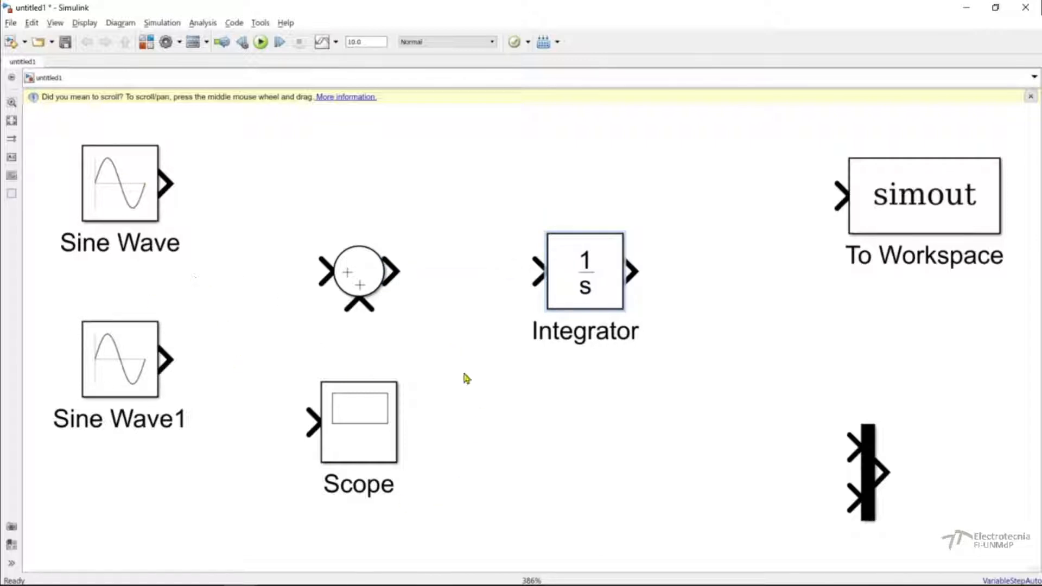
# Stack the Scope above To Workspace at the right end of the model and place the Mux between them and the Integrator.
pyautogui.moveTo(363, 454); pyautogui.dragTo(893, 361)
pyautogui.moveTo(937, 200); pyautogui.dragTo(1009, 504)
pyautogui.moveTo(917, 388); pyautogui.dragTo(888, 188)
pyautogui.moveTo(934, 496); pyautogui.dragTo(864, 329)
pyautogui.click(870, 488)
pyautogui.moveTo(870, 488); pyautogui.dragTo(729, 272)
pyautogui.click(459, 164)
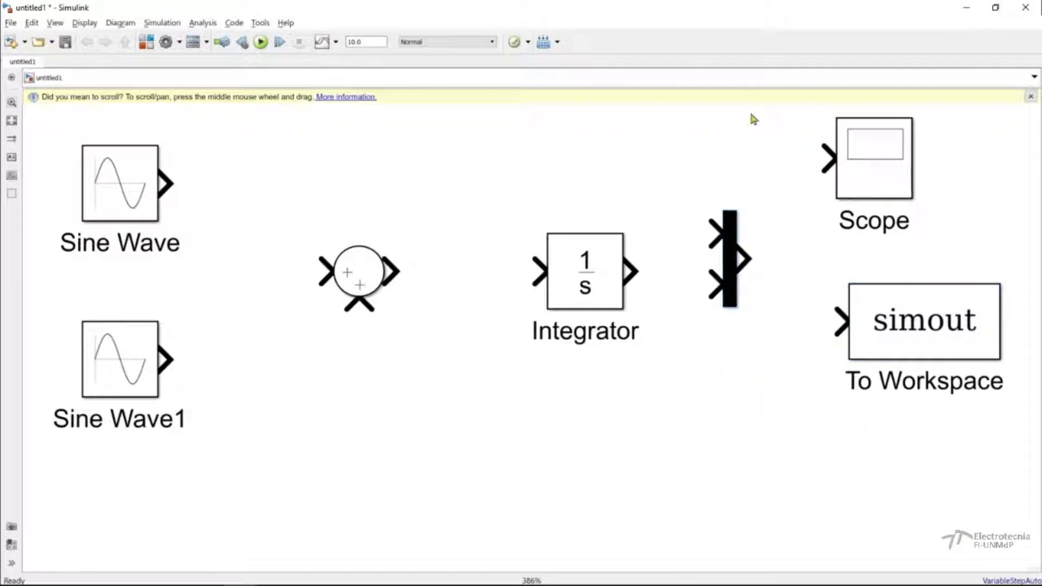
pyautogui.click(1030, 97)
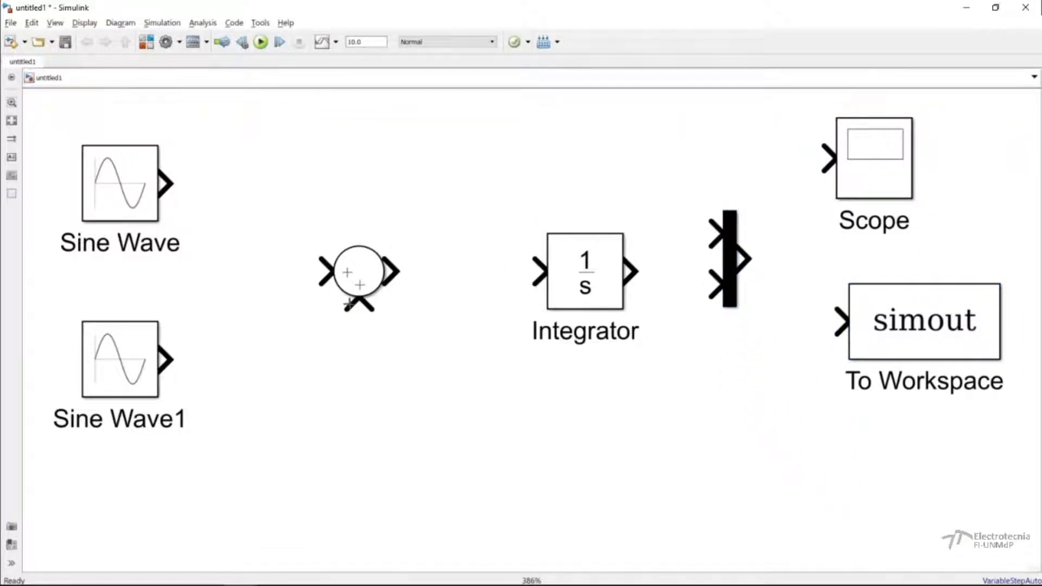
# Connect the upper Sine Wave output to the Sum's left input and level the Sum block with it.
pyautogui.click(103, 196)
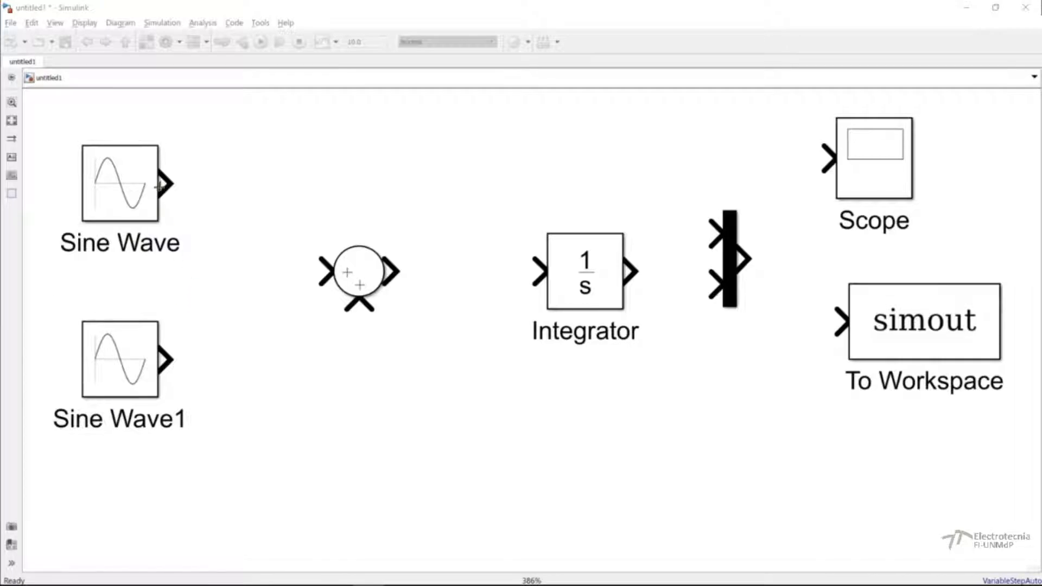
pyautogui.moveTo(169, 184); pyautogui.dragTo(329, 275)
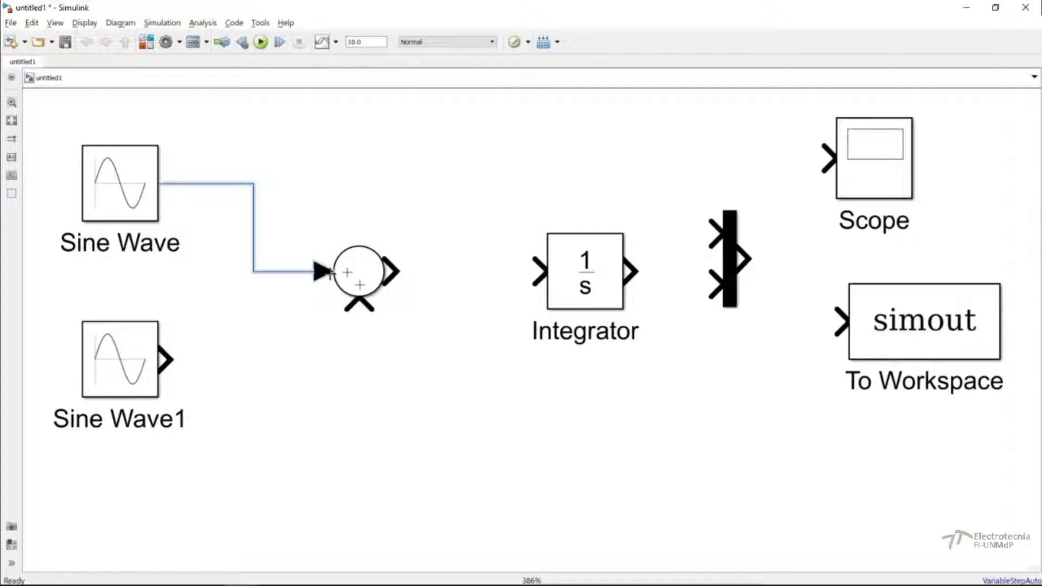
pyautogui.moveTo(360, 272); pyautogui.dragTo(384, 184)
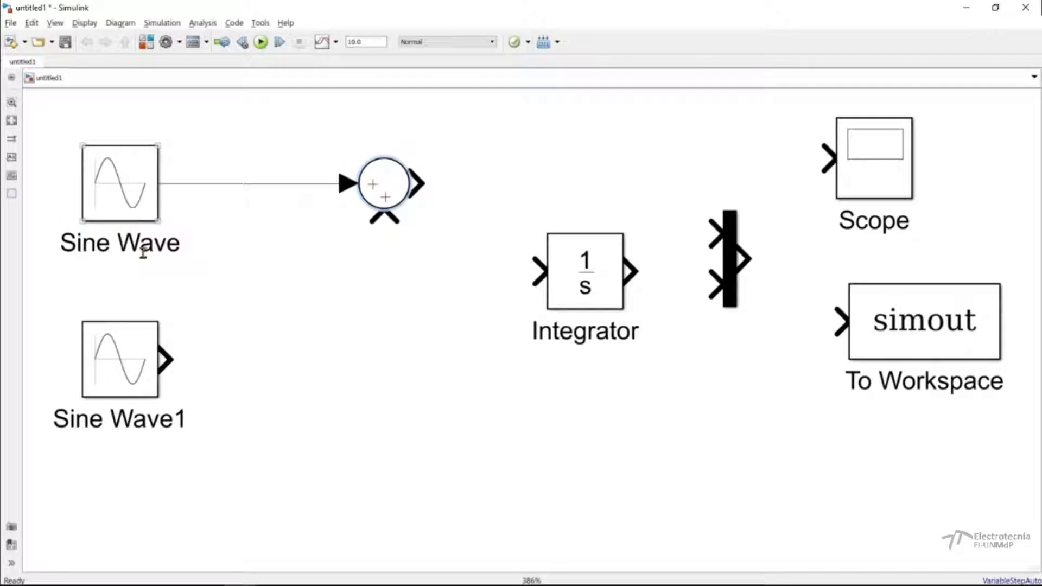
# Raise the Integrator level with the Sum block and connect the Sum output to the Integrator input.
pyautogui.click(581, 282)
pyautogui.moveTo(582, 282); pyautogui.dragTo(581, 199)
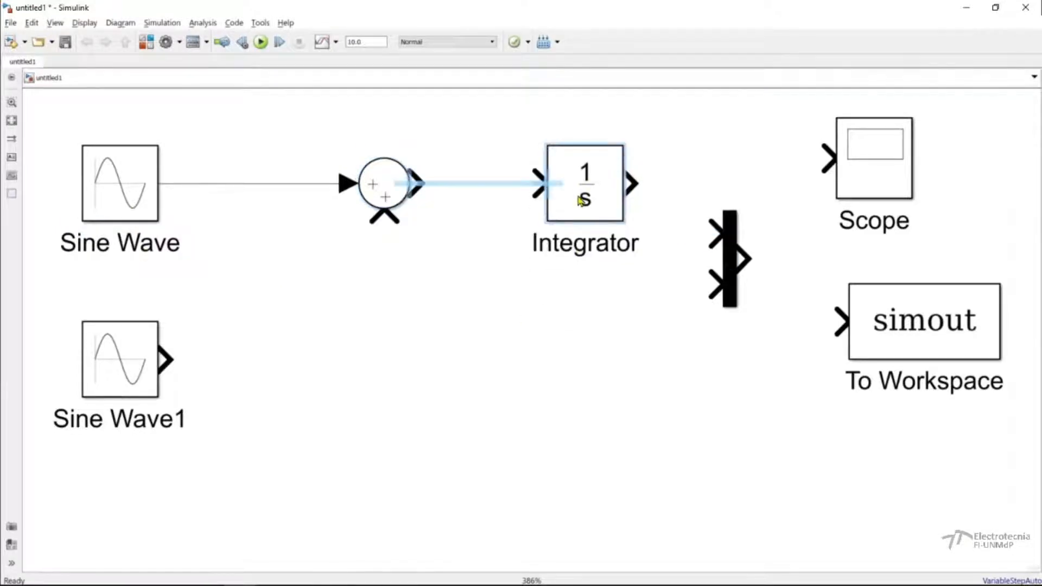
pyautogui.moveTo(418, 183); pyautogui.dragTo(552, 188)
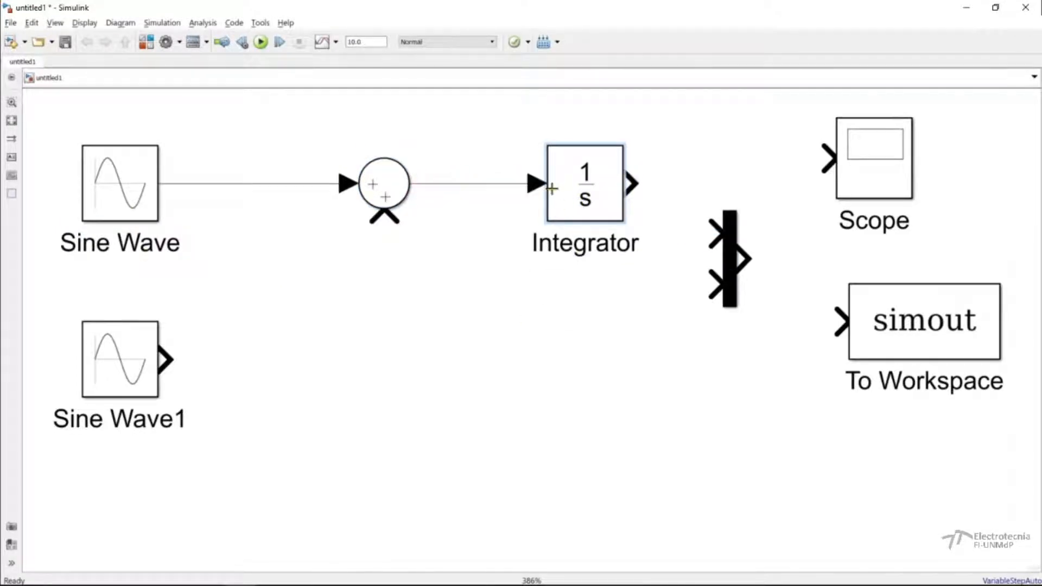
# Wire the Integrator straight into the Mux's upper input and connect Sine Wave1 to the Sum's lower input.
pyautogui.moveTo(633, 184); pyautogui.dragTo(717, 232)
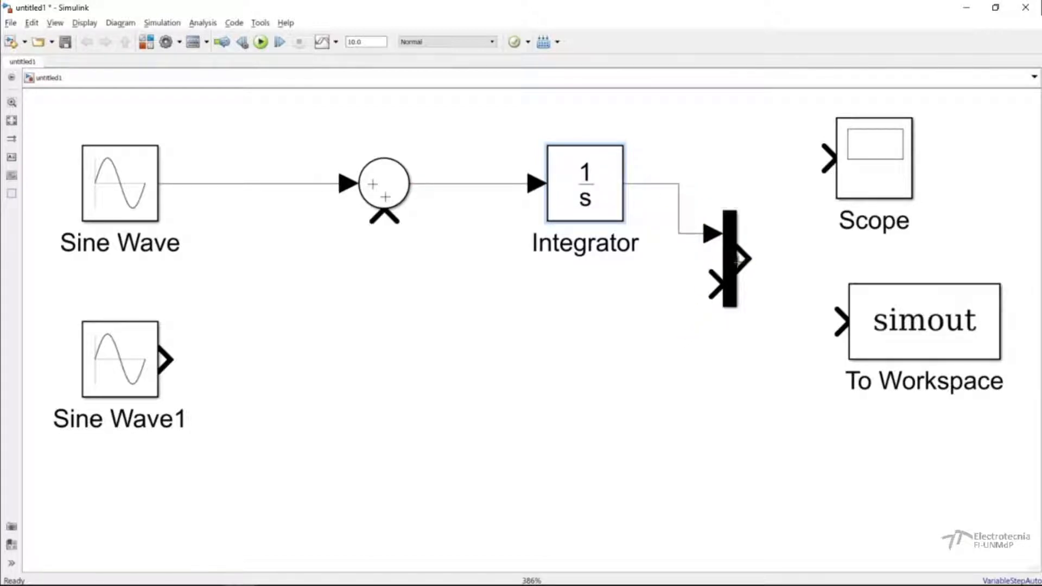
pyautogui.moveTo(728, 269); pyautogui.dragTo(745, 231)
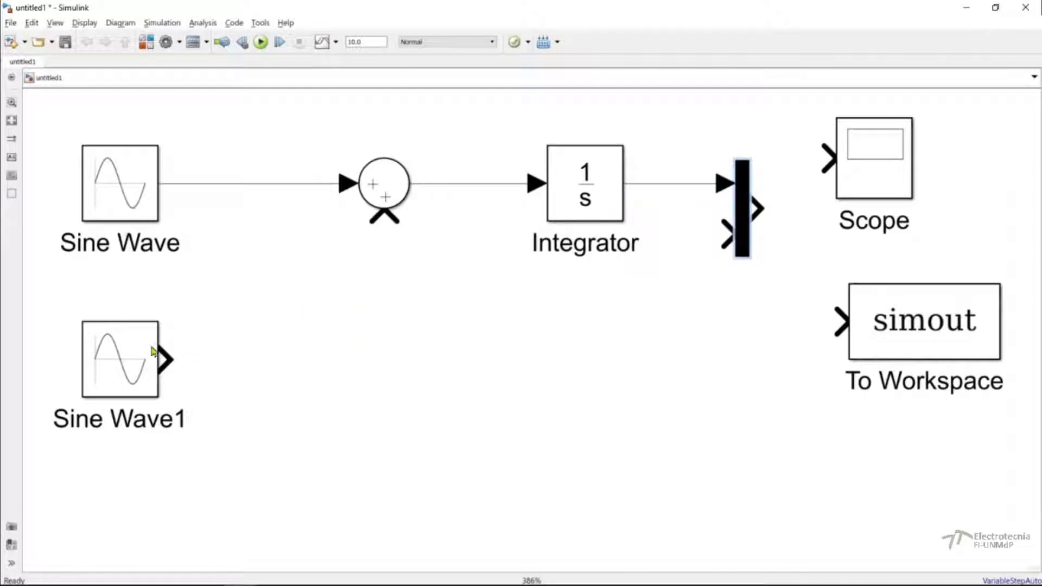
pyautogui.moveTo(167, 359); pyautogui.dragTo(386, 227)
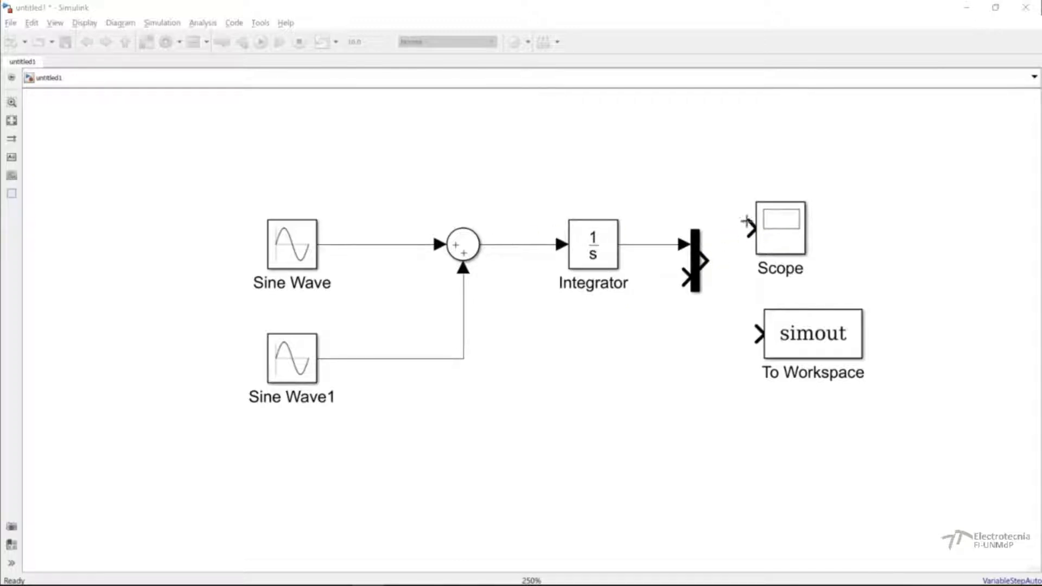
# Set the Scope's number of input ports to 3 in its configuration properties and apply the change.
pyautogui.click(775, 243)
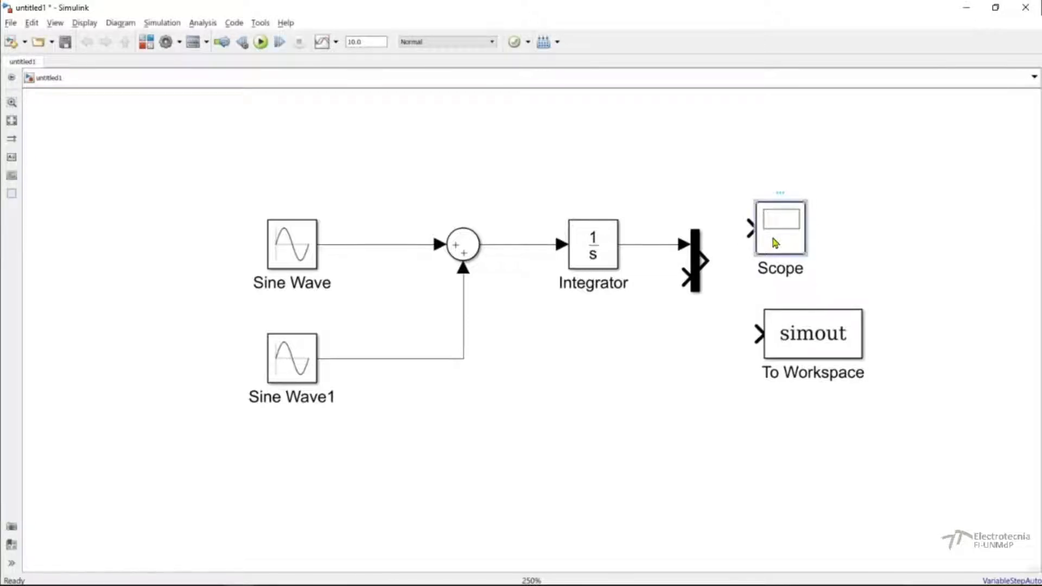
pyautogui.doubleClick(775, 243)
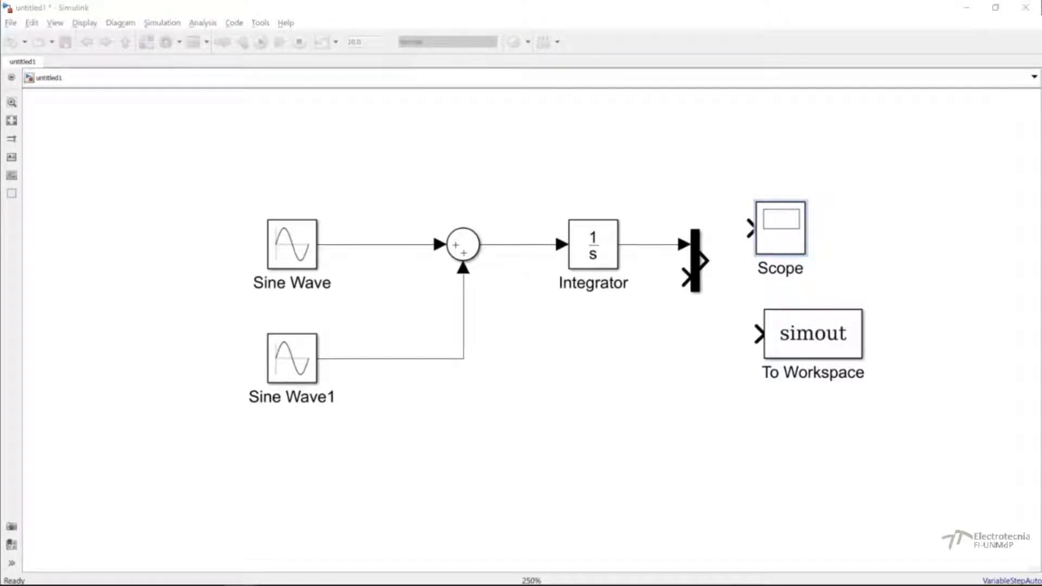
pyautogui.moveTo(0, 132); pyautogui.dragTo(507, 168)
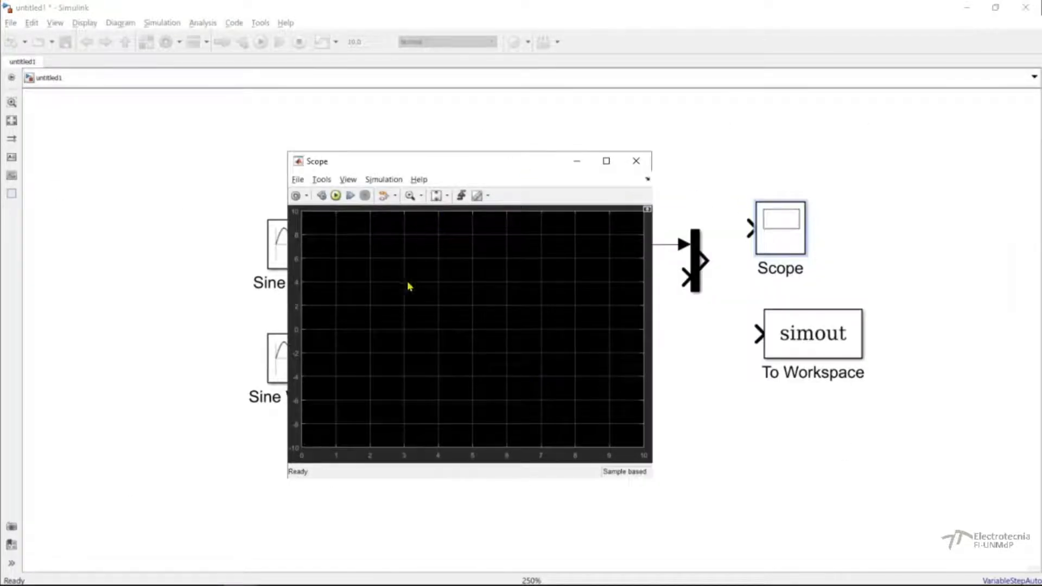
pyautogui.click(295, 201)
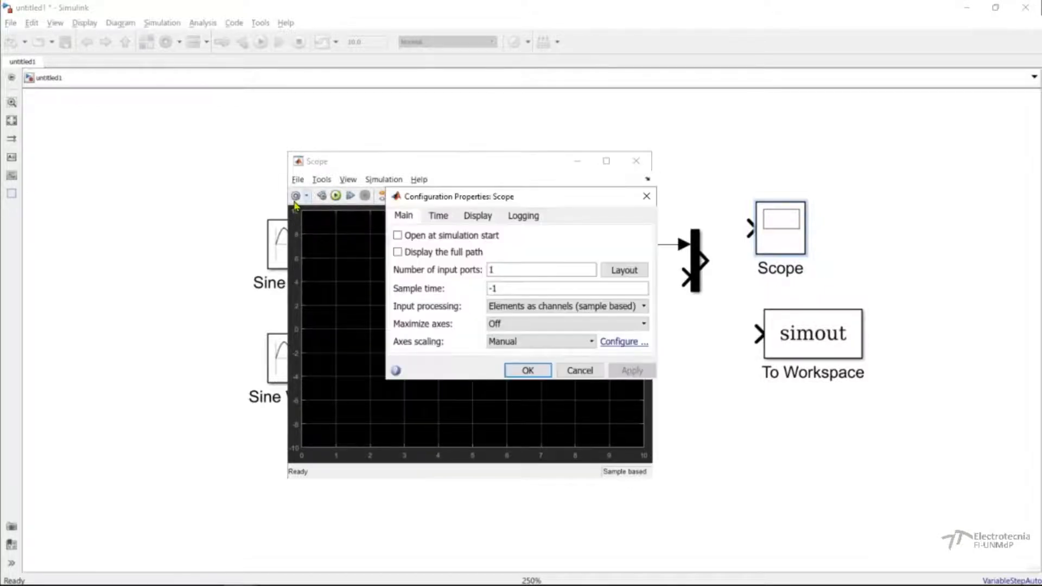
pyautogui.moveTo(526, 199); pyautogui.dragTo(613, 200)
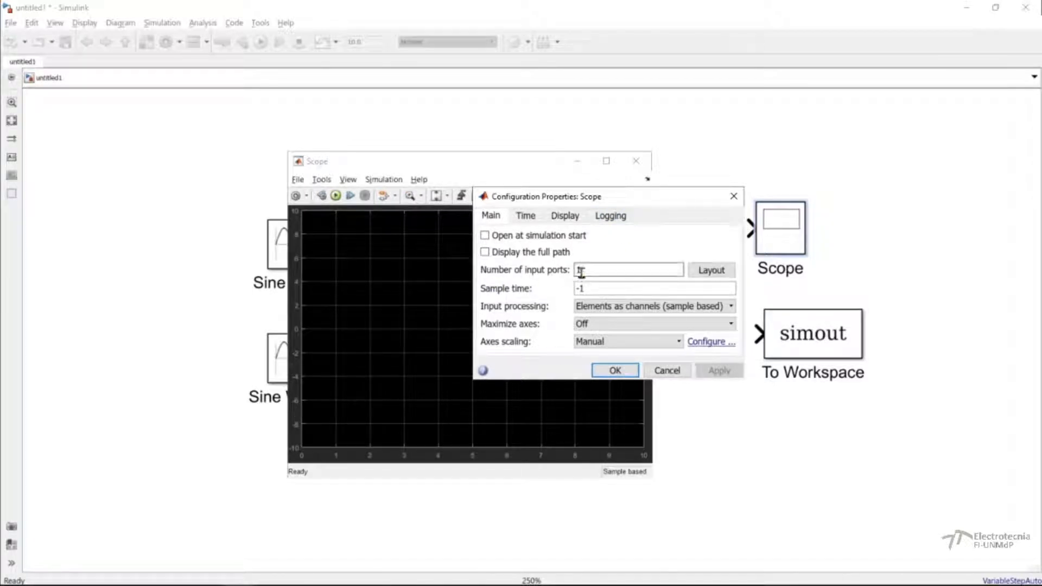
pyautogui.click(582, 271)
pyautogui.press('BackSpace')
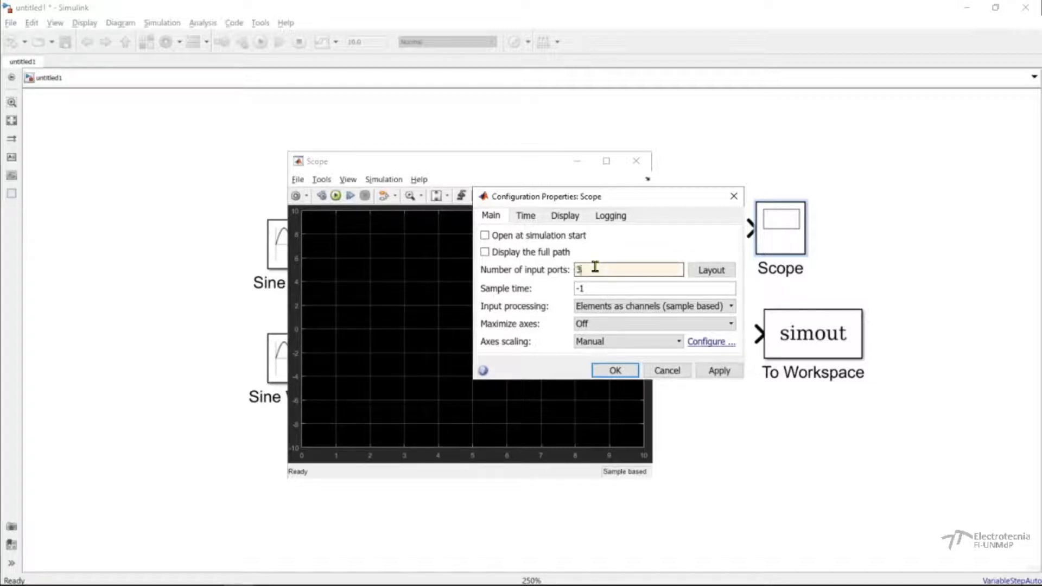
pyautogui.click(718, 369)
pyautogui.moveTo(659, 195); pyautogui.dragTo(623, 183)
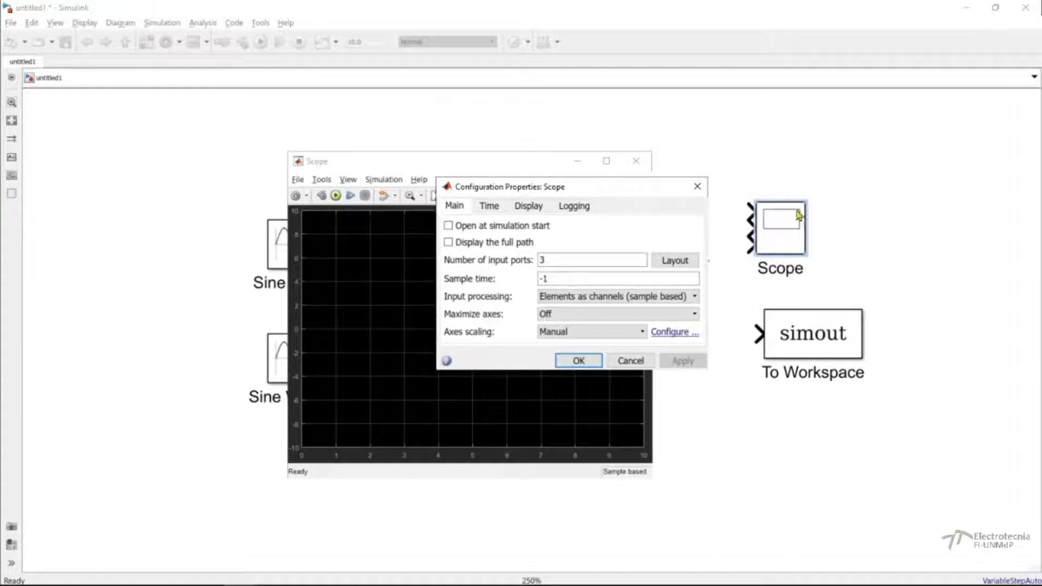
# Make the Scope block taller and narrower, aligned with the To Workspace block's left edge, and close its configuration properties.
pyautogui.click(787, 223)
pyautogui.moveTo(805, 201); pyautogui.dragTo(794, 149)
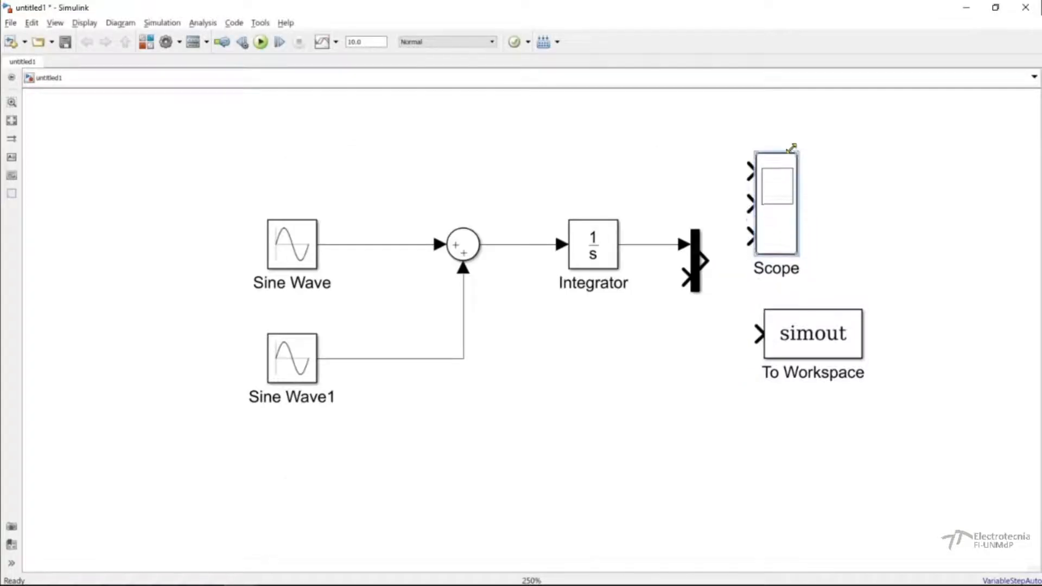
pyautogui.click(289, 578)
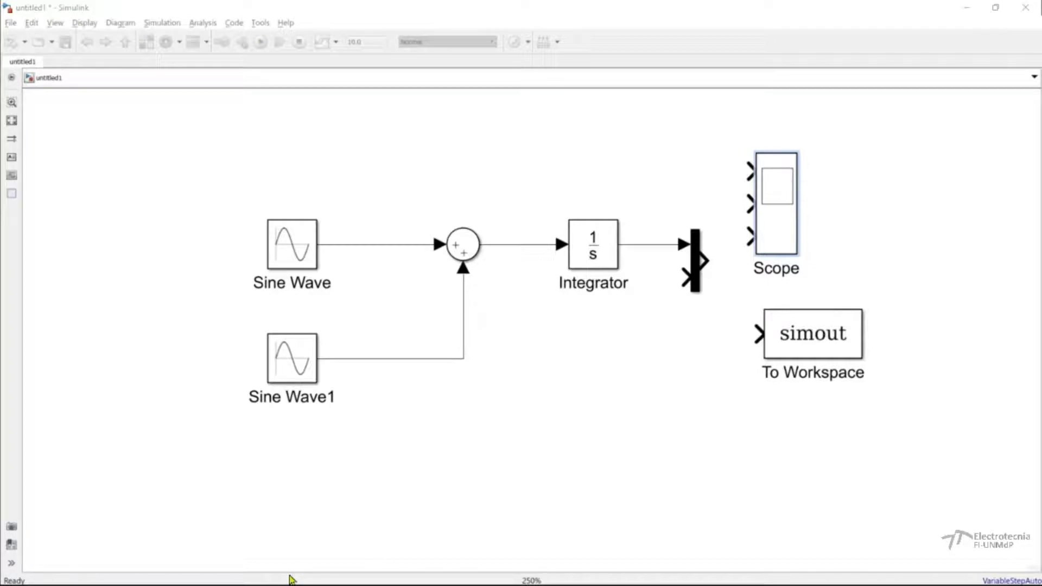
pyautogui.click(290, 577)
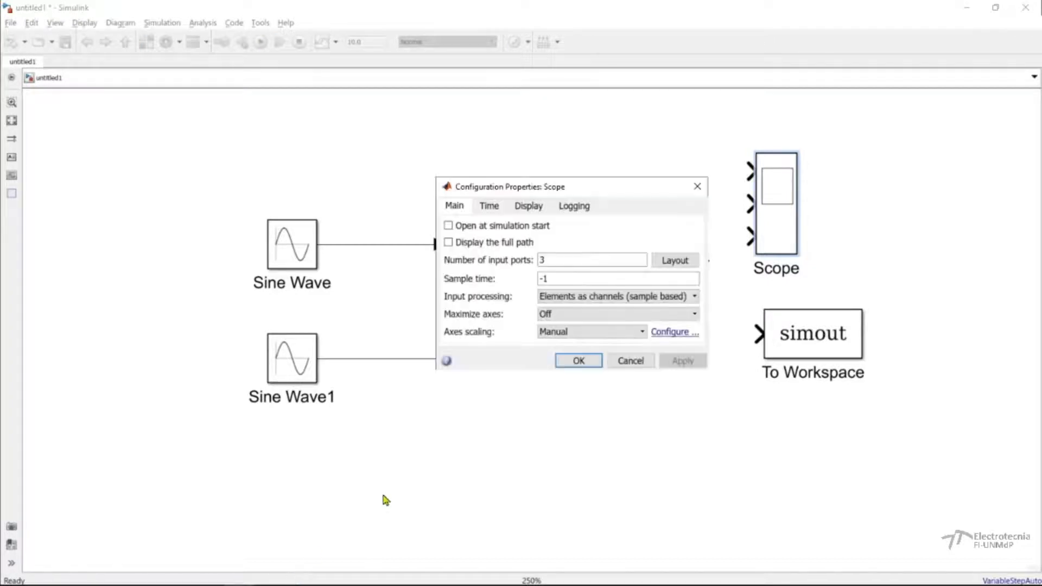
pyautogui.click(578, 360)
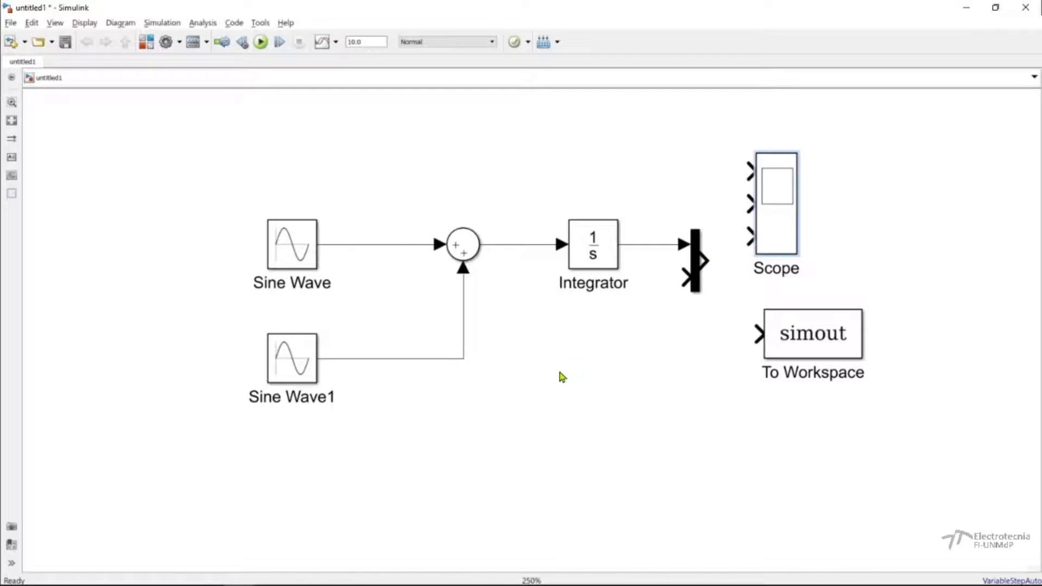
pyautogui.click(643, 163)
pyautogui.moveTo(759, 219); pyautogui.dragTo(783, 209)
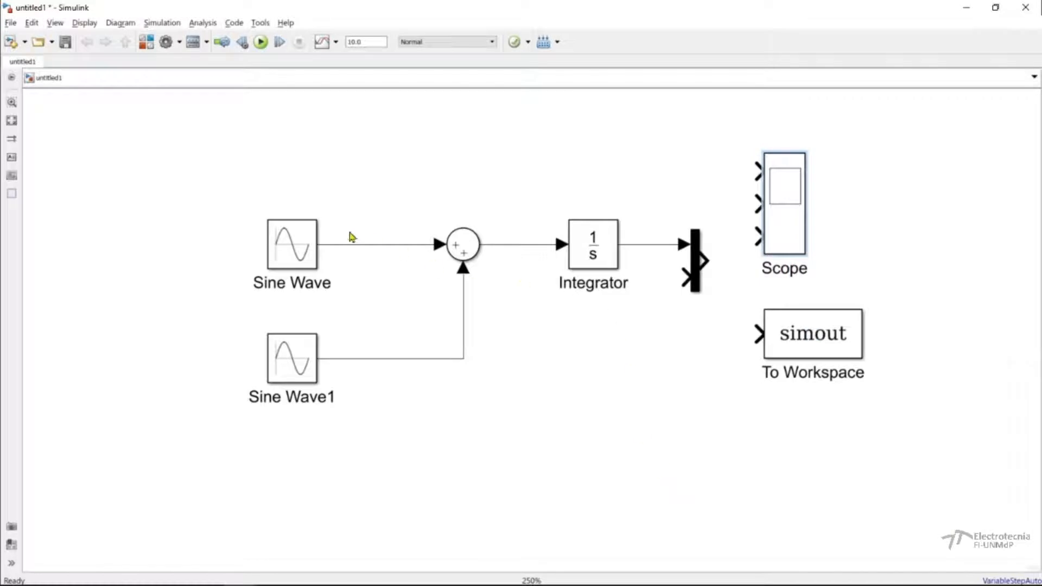
# Rename the upper Sine Wave block as Fuente1.
pyautogui.click(291, 281)
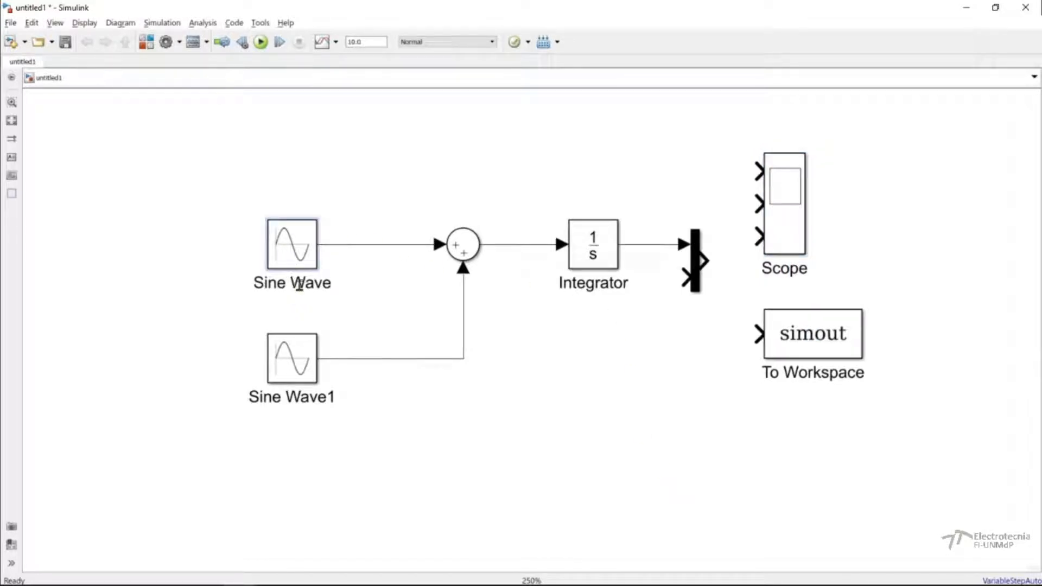
pyautogui.click(275, 285)
pyautogui.moveTo(257, 285); pyautogui.dragTo(264, 286)
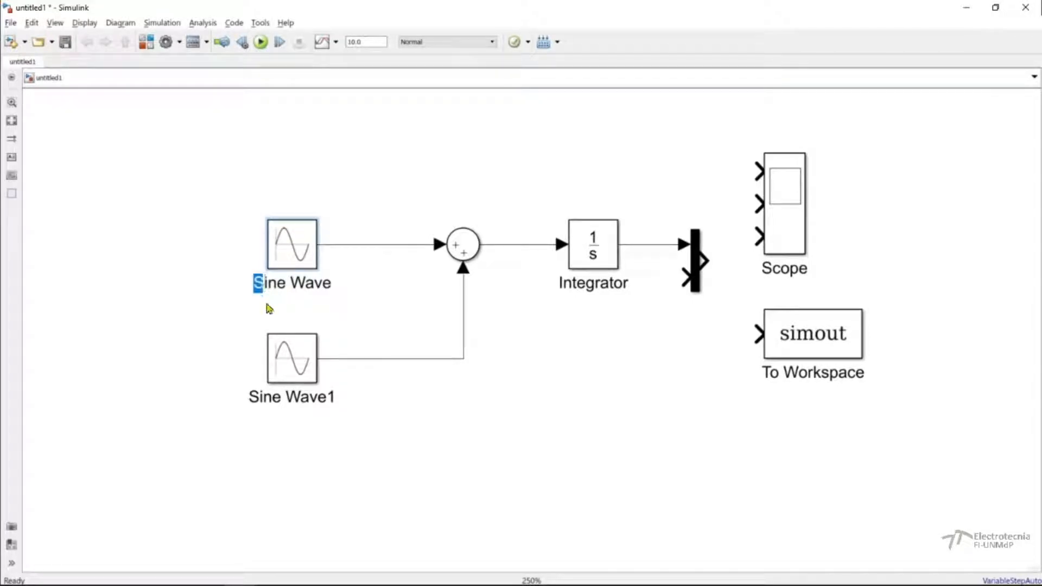
pyautogui.press('Delete')
pyautogui.press('Delete')
pyautogui.press('Delete')
pyautogui.press('Delete')
pyautogui.press('Delete')
pyautogui.press('Delete')
pyautogui.press('Delete')
pyautogui.press('Delete')
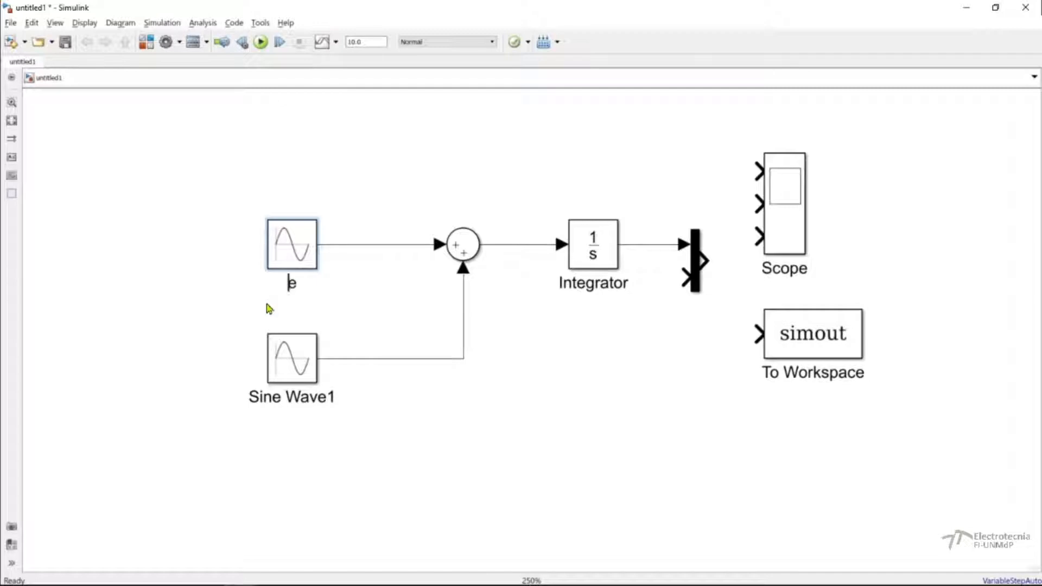
pyautogui.write('Fe')
pyautogui.press('BackSpace')
pyautogui.write('uente1')
pyautogui.press('Left')
pyautogui.write('e')
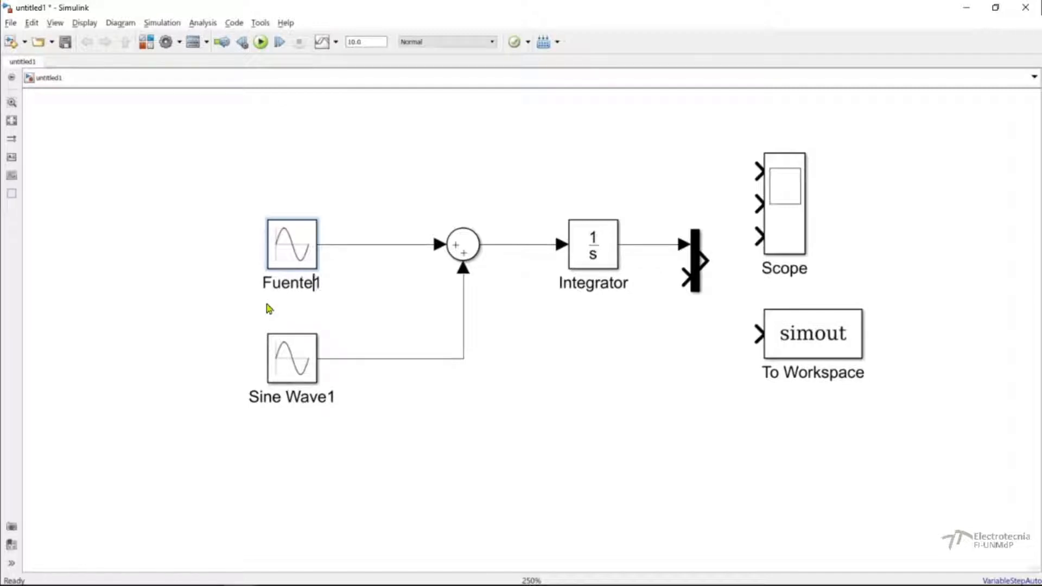
# Rename the lower Sine Wave block as Fuente2.
pyautogui.click(279, 399)
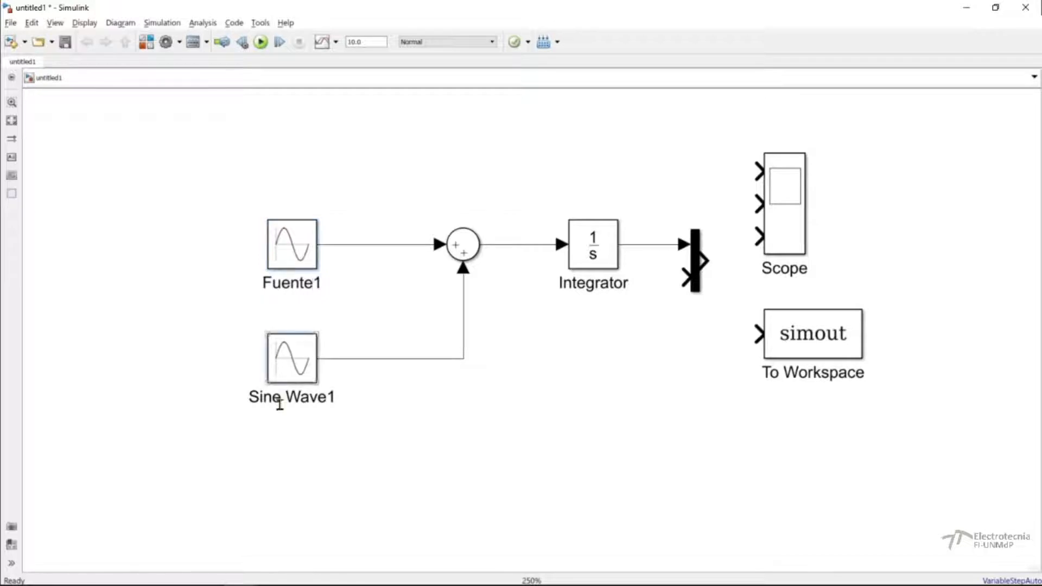
pyautogui.press('Delete')
pyautogui.press('Delete')
pyautogui.press('Delete')
pyautogui.press('Delete')
pyautogui.press('Delete')
pyautogui.press('Delete')
pyautogui.press('BackSpace')
pyautogui.press('BackSpace')
pyautogui.press('BackSpace')
pyautogui.press('BackSpace')
pyautogui.write('Feu')
pyautogui.press('BackSpace')
pyautogui.press('BackSpace')
pyautogui.write('uente2')
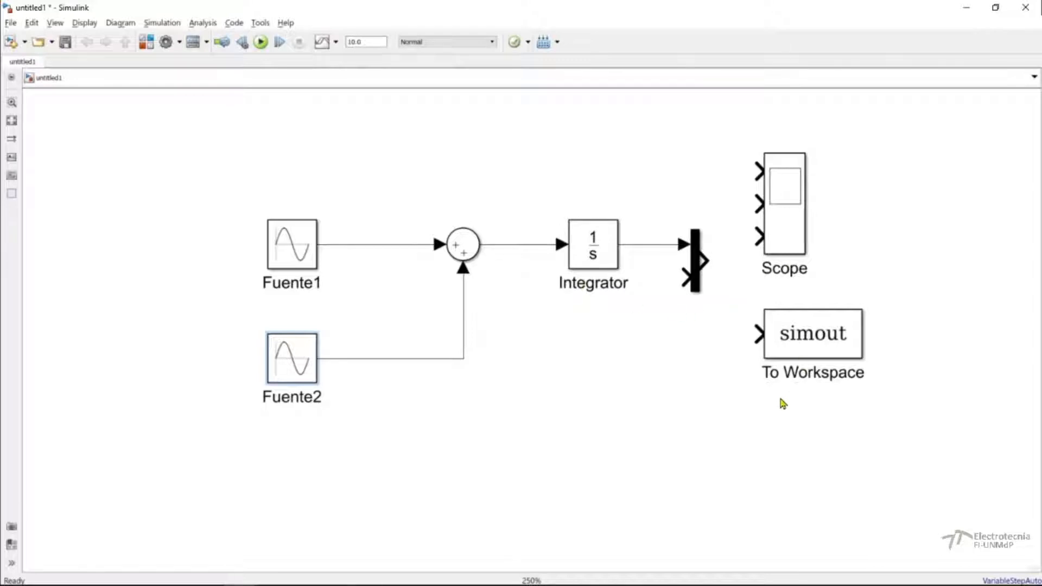
# Label the signal line between the upper source block and the Sum block as Fuente1.
pyautogui.click(375, 245)
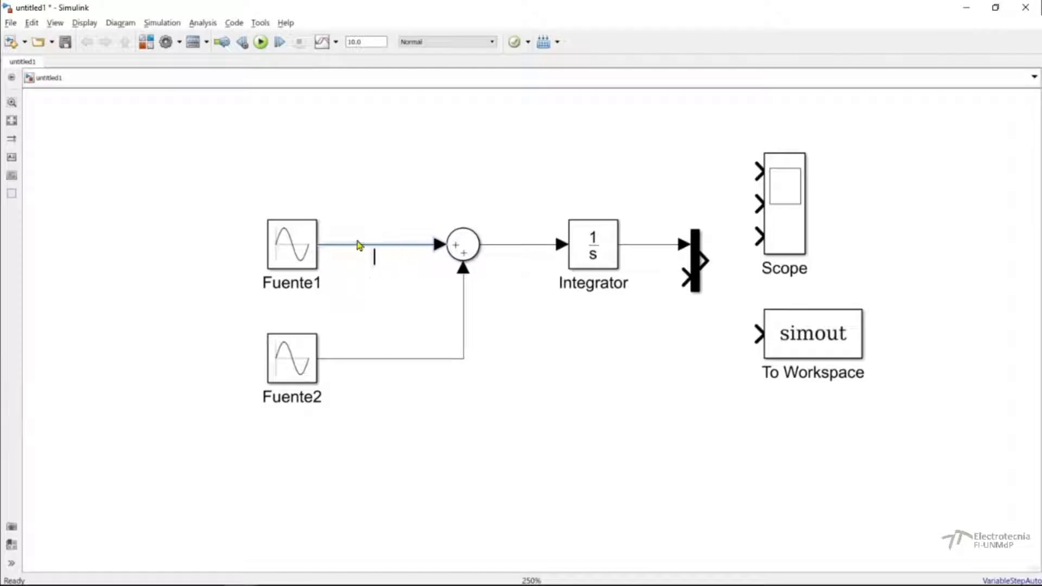
pyautogui.doubleClick(374, 245)
pyautogui.write('Fuente')
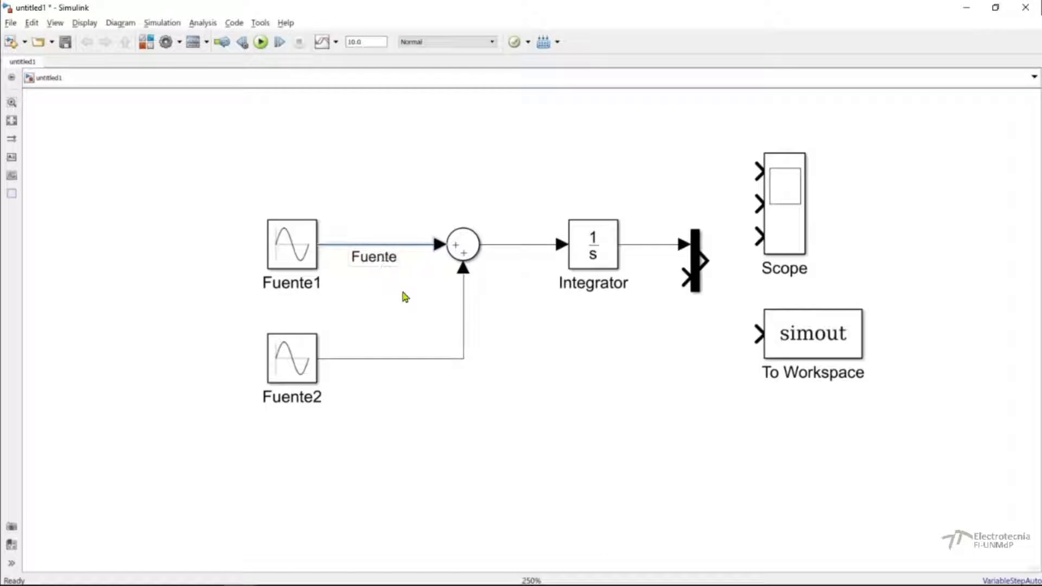
pyautogui.write('1')
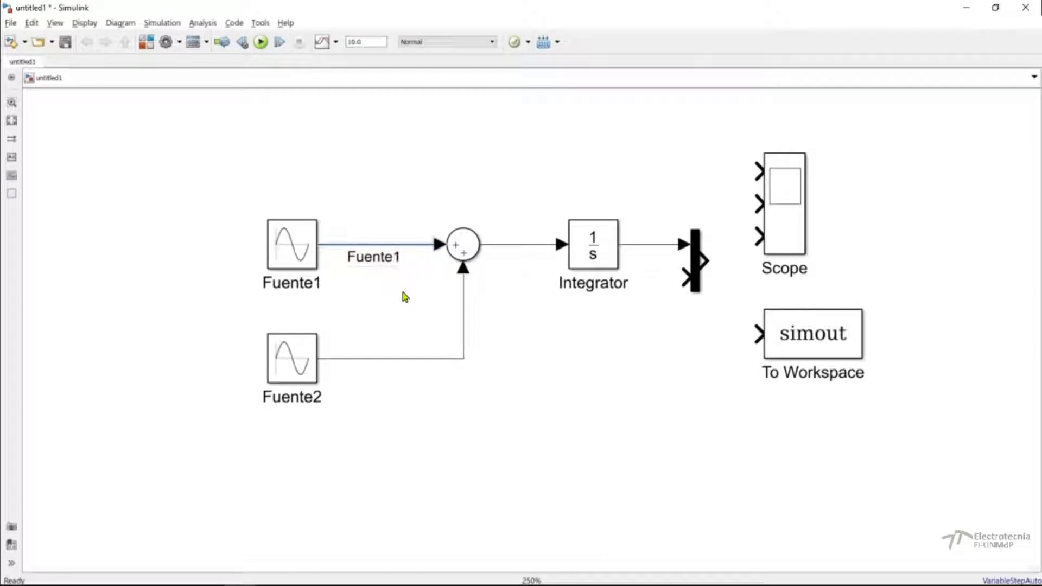
# Label the signal line from the Fuente2 block to the Sum as Feunte2.
pyautogui.click(392, 358)
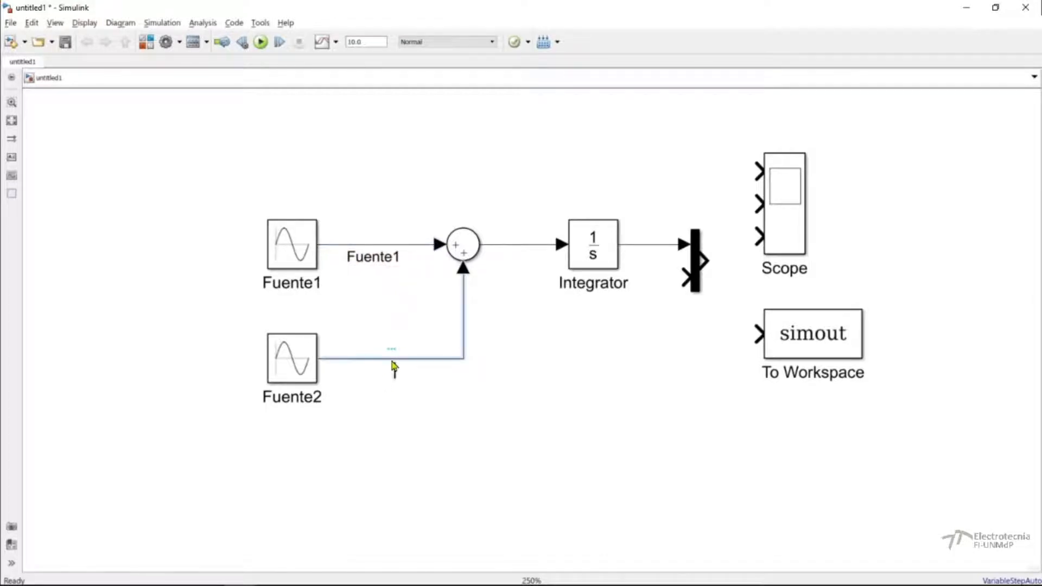
pyautogui.doubleClick(393, 364)
pyautogui.write('Feunte2')
pyautogui.click(507, 395)
pyautogui.click(511, 395)
# Label the Integrator's output signal as Integral and move the Integrator and Mux farther apart to make room for the label.
pyautogui.doubleClick(638, 253)
pyautogui.write('Integral')
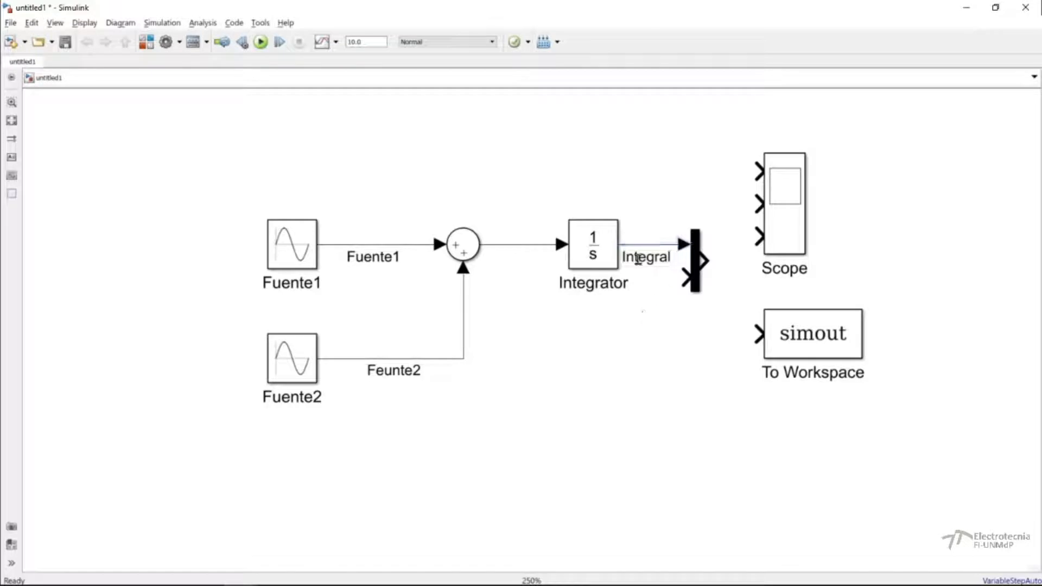
pyautogui.moveTo(594, 254); pyautogui.dragTo(586, 255)
pyautogui.moveTo(690, 269); pyautogui.dragTo(715, 268)
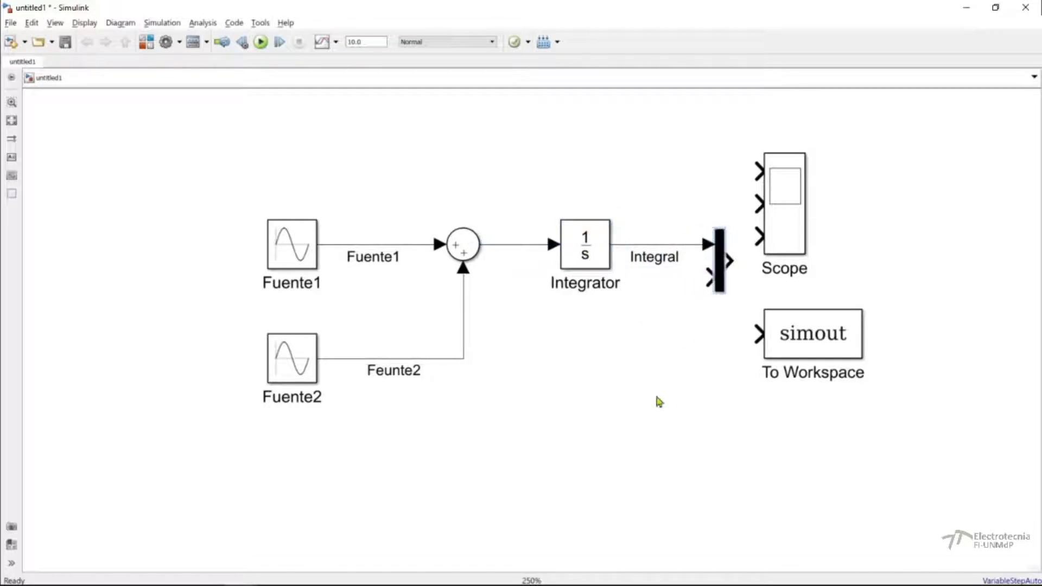
# Move the Scope up and to the right and the To Workspace block down and to the right, keeping their left edges aligned.
pyautogui.moveTo(784, 240); pyautogui.dragTo(841, 206)
pyautogui.moveTo(808, 345); pyautogui.dragTo(865, 369)
pyautogui.click(745, 434)
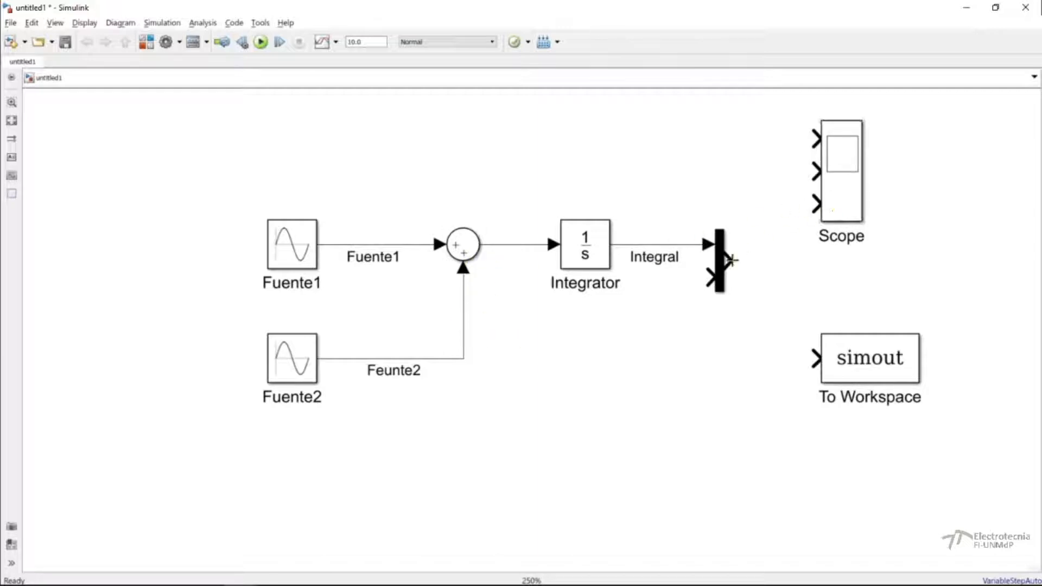
# Connect the Mux output to the Scope's lowest input and branch the Fuente1 signal to the Scope's middle input.
pyautogui.moveTo(731, 261)
pyautogui.mouseDown()
pyautogui.moveTo(792, 202)
pyautogui.moveTo(815, 203)
pyautogui.mouseUp()
pyautogui.moveTo(814, 172)
pyautogui.mouseDown()
pyautogui.moveTo(405, 154)
pyautogui.moveTo(354, 198)
pyautogui.moveTo(396, 201)
pyautogui.moveTo(374, 210)
pyautogui.moveTo(366, 243)
pyautogui.moveTo(376, 224)
pyautogui.moveTo(374, 245)
pyautogui.moveTo(403, 247)
pyautogui.moveTo(379, 244)
pyautogui.mouseUp()
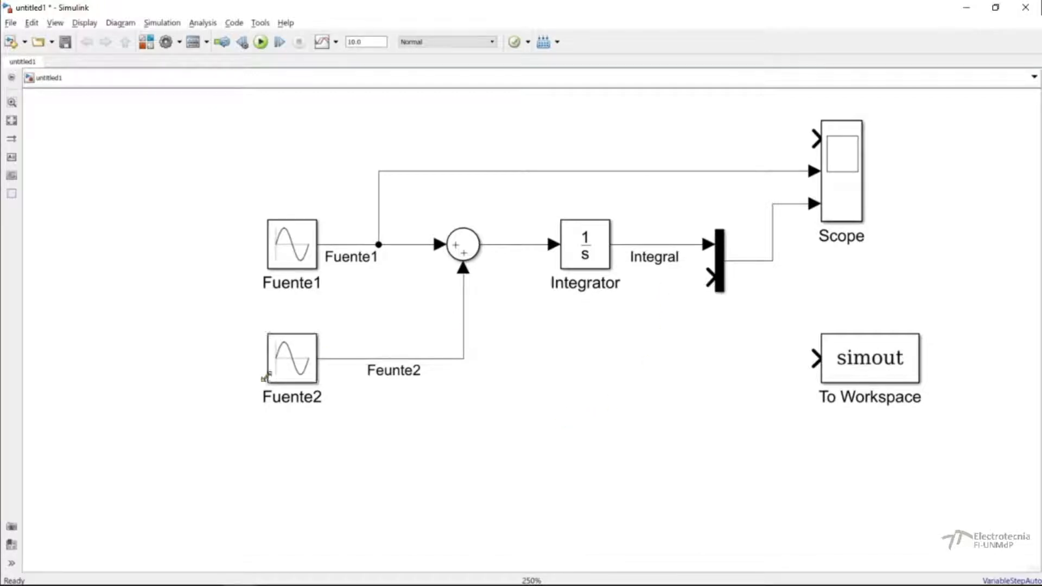
# Move the Fuente2 block farther left, past Fuente1, and correct its signal label to Fuente2.
pyautogui.moveTo(282, 372); pyautogui.dragTo(94, 371)
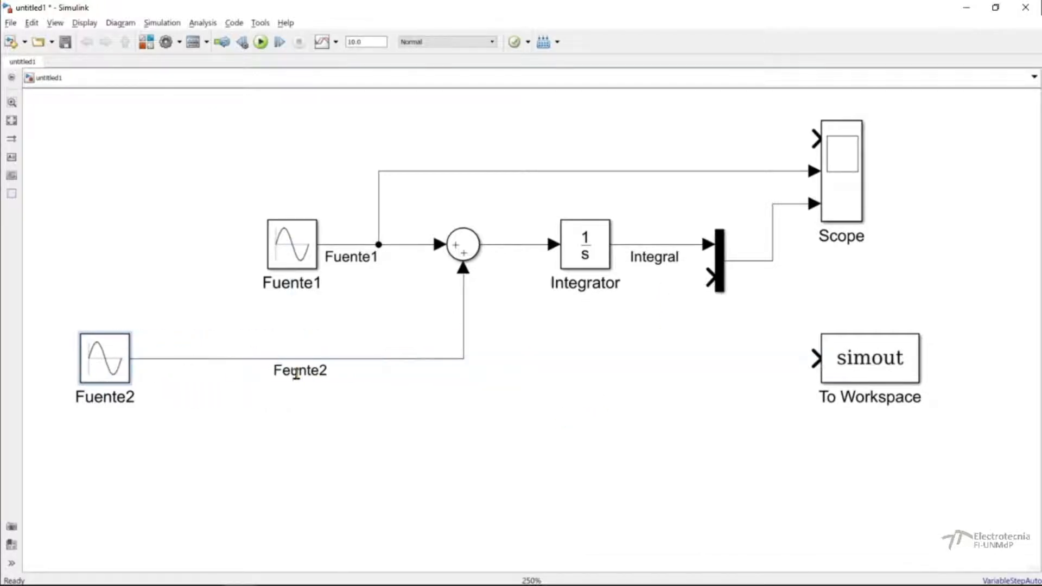
pyautogui.click(298, 371)
pyautogui.press('BackSpace')
pyautogui.press('BackSpace')
pyautogui.write('ue')
pyautogui.click(211, 434)
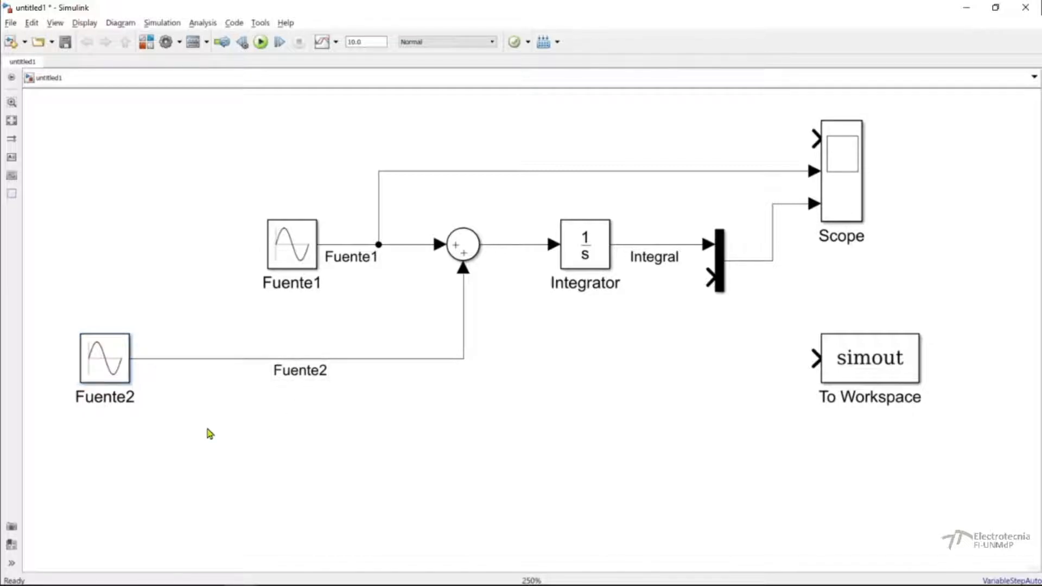
# Branch the Fuente2 signal to the Scope's uppermost input and the Sum's output to the Mux's lower input.
pyautogui.moveTo(818, 130); pyautogui.dragTo(172, 358)
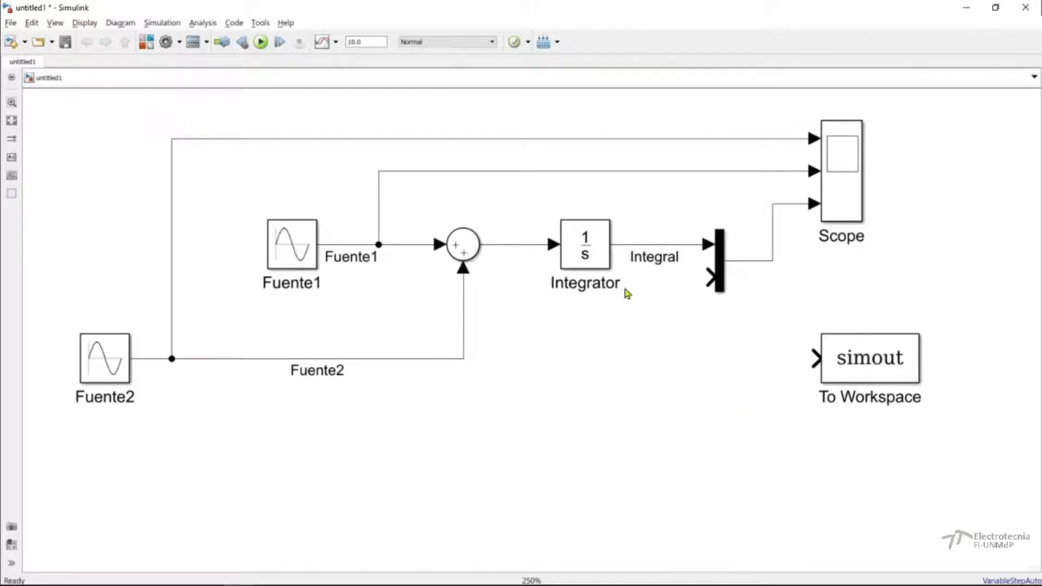
pyautogui.click(719, 292)
pyautogui.moveTo(724, 293)
pyautogui.mouseDown()
pyautogui.moveTo(724, 331)
pyautogui.moveTo(724, 292)
pyautogui.moveTo(513, 290)
pyautogui.moveTo(523, 244)
pyautogui.mouseUp()
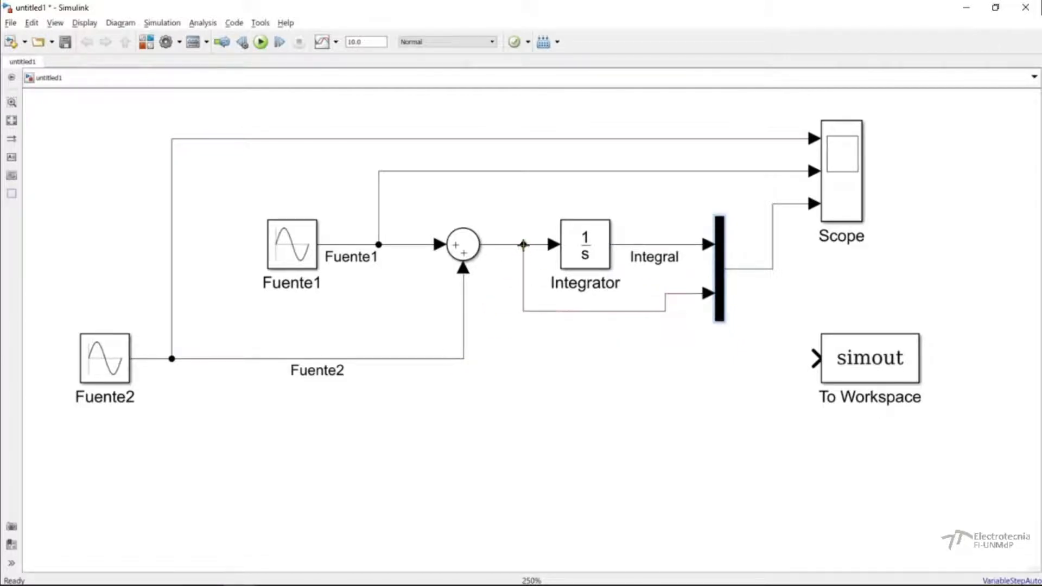
# Lengthen the Mux block slightly and branch its output signal to the To Workspace input.
pyautogui.moveTo(710, 324); pyautogui.dragTo(714, 349)
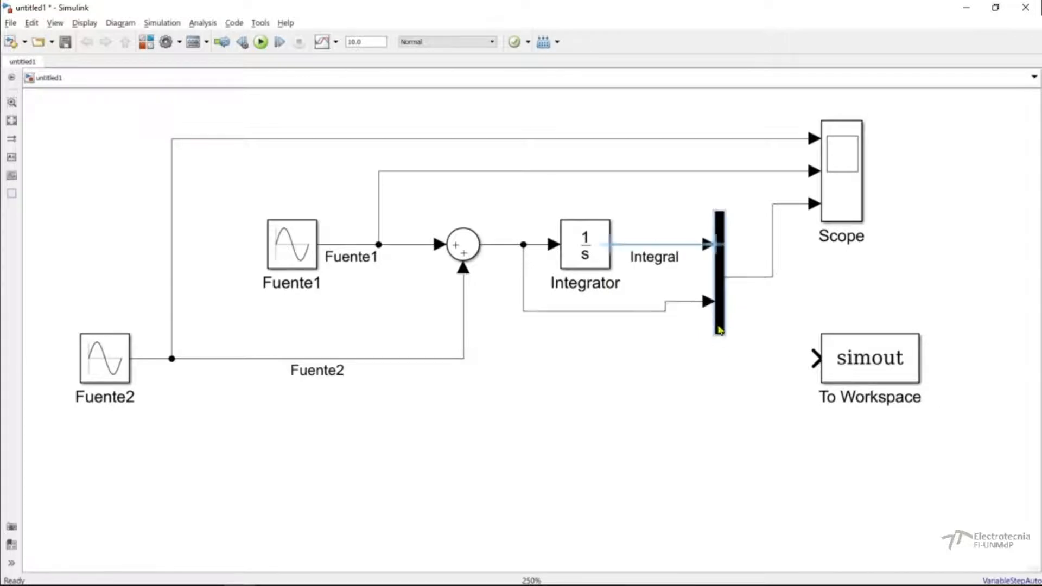
pyautogui.click(663, 389)
pyautogui.click(724, 286)
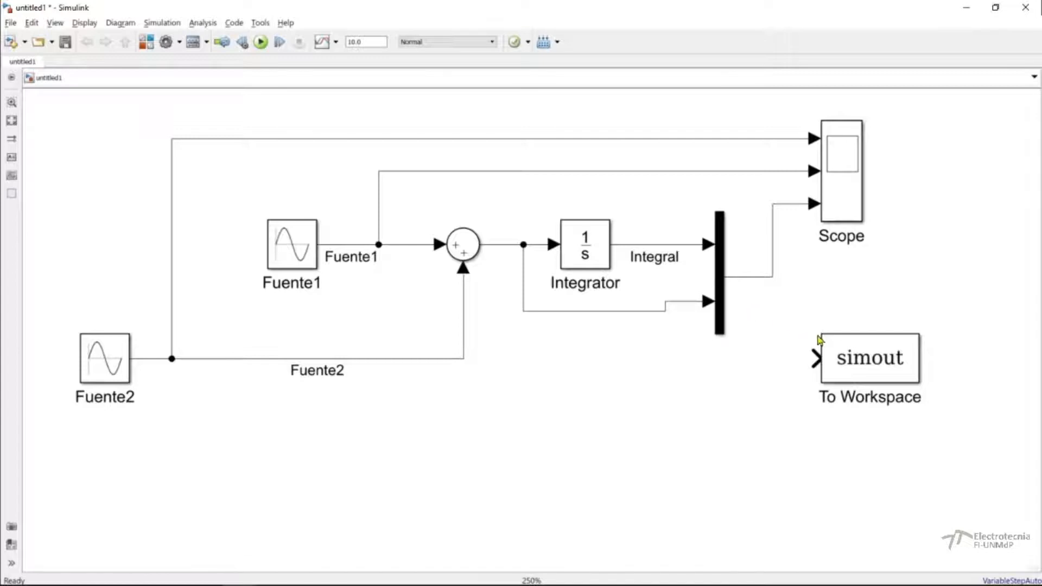
pyautogui.moveTo(815, 358); pyautogui.dragTo(775, 278)
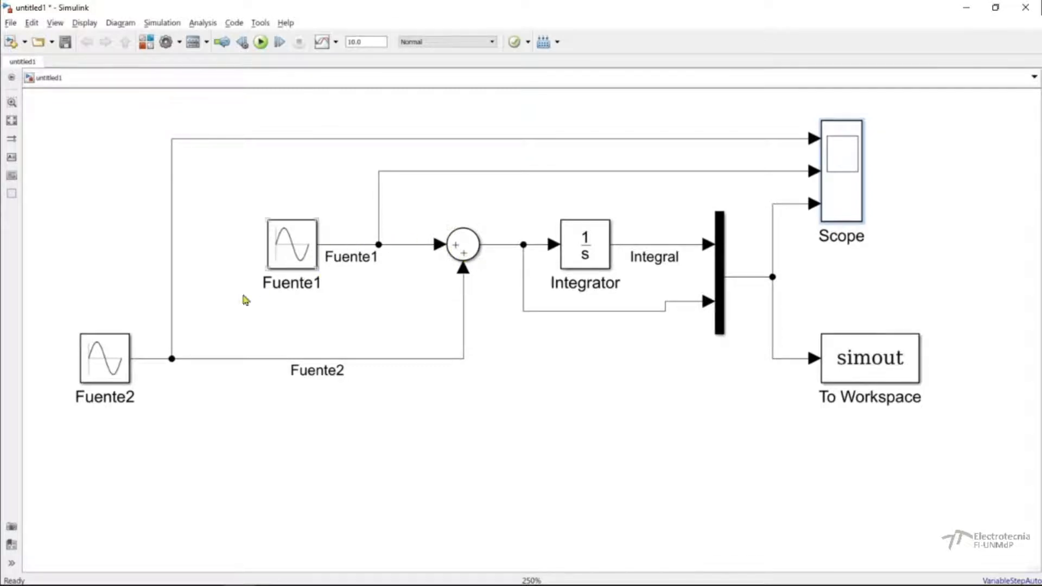
# Set the Sum block's list of signs to |+- and apply the change.
pyautogui.doubleClick(462, 242)
pyautogui.click(613, 340)
pyautogui.click(611, 334)
pyautogui.press('BackSpace')
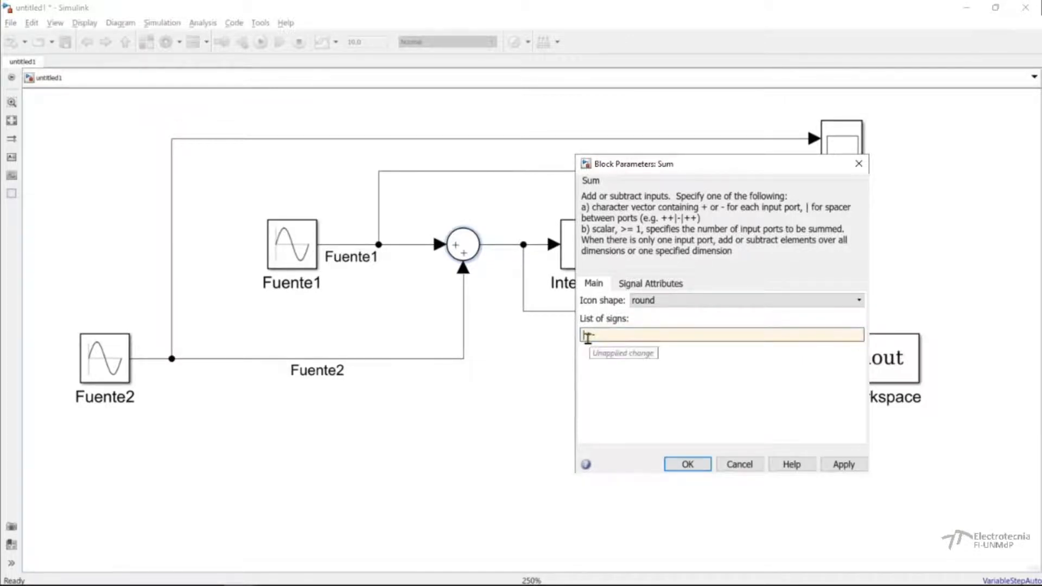
pyautogui.click(844, 465)
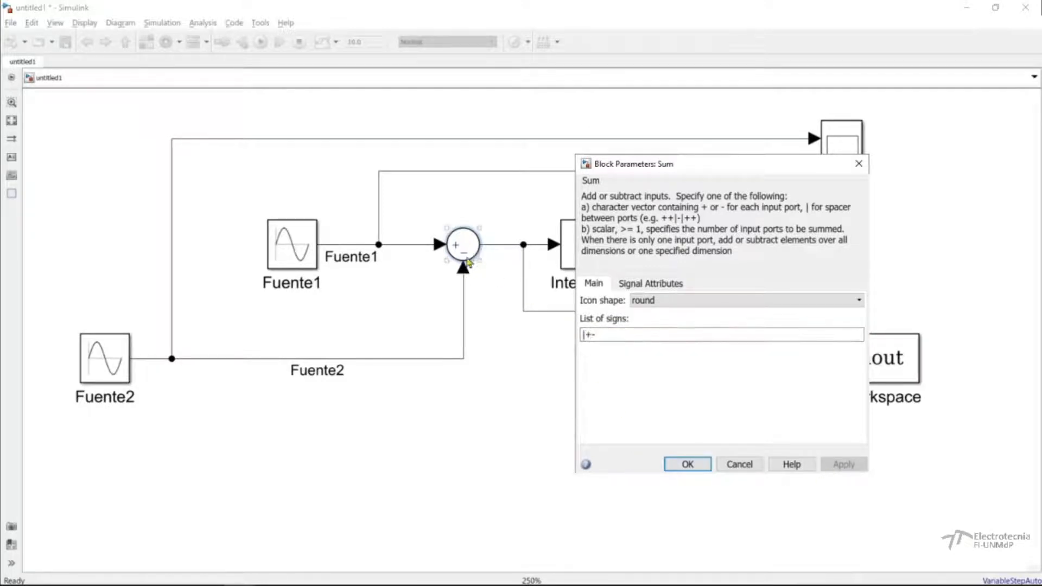
pyautogui.click(684, 467)
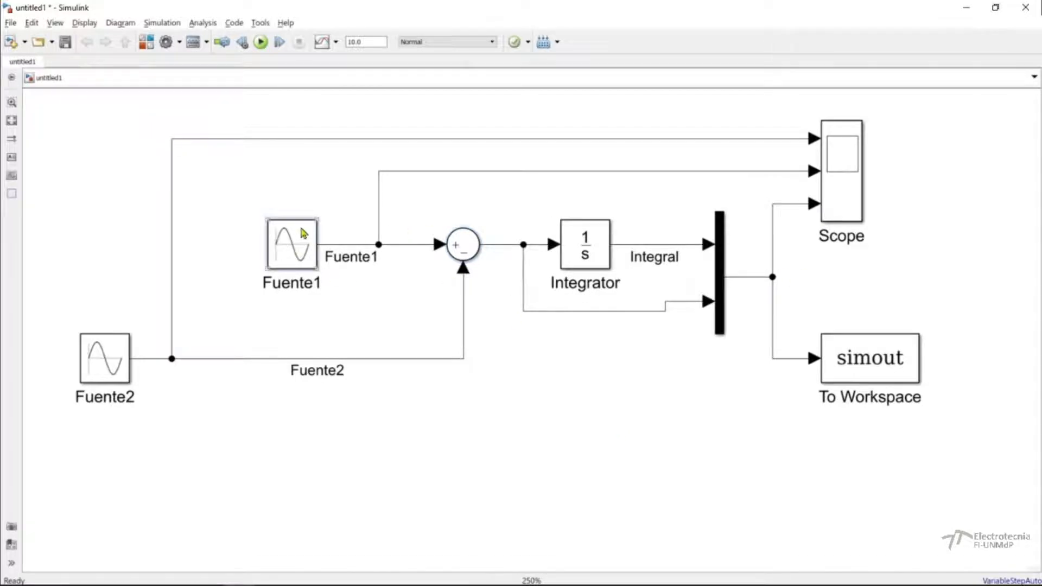
# Set the Fuente1 block's foreground color to blue.
pyautogui.rightClick(293, 238)
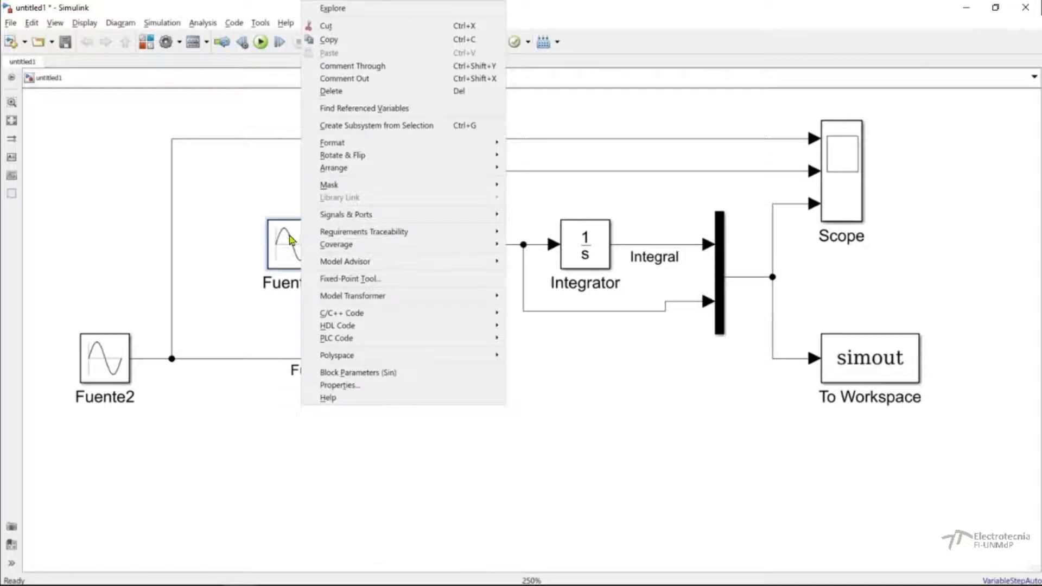
pyautogui.moveTo(334, 148)
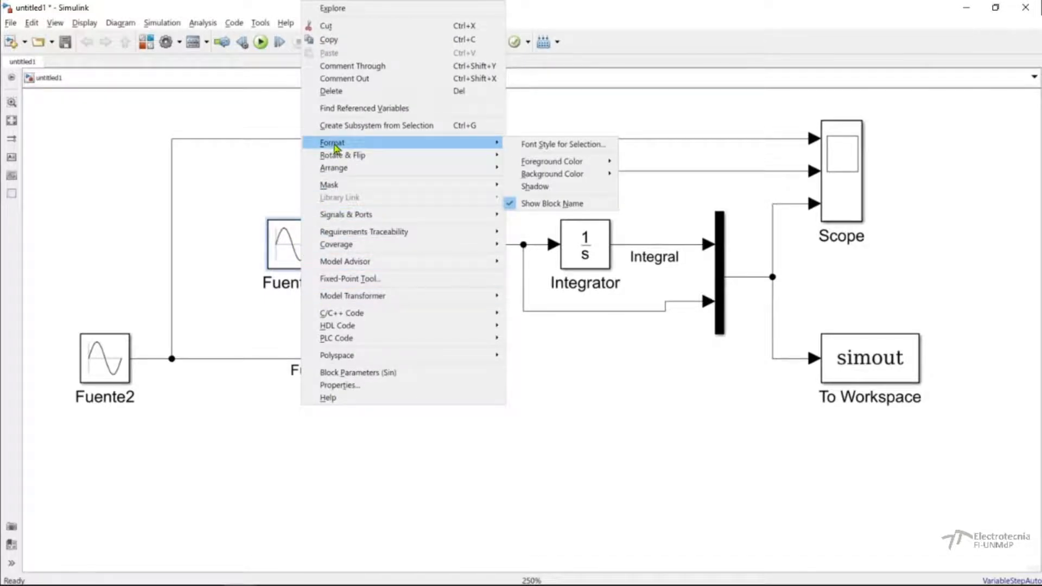
pyautogui.moveTo(548, 161)
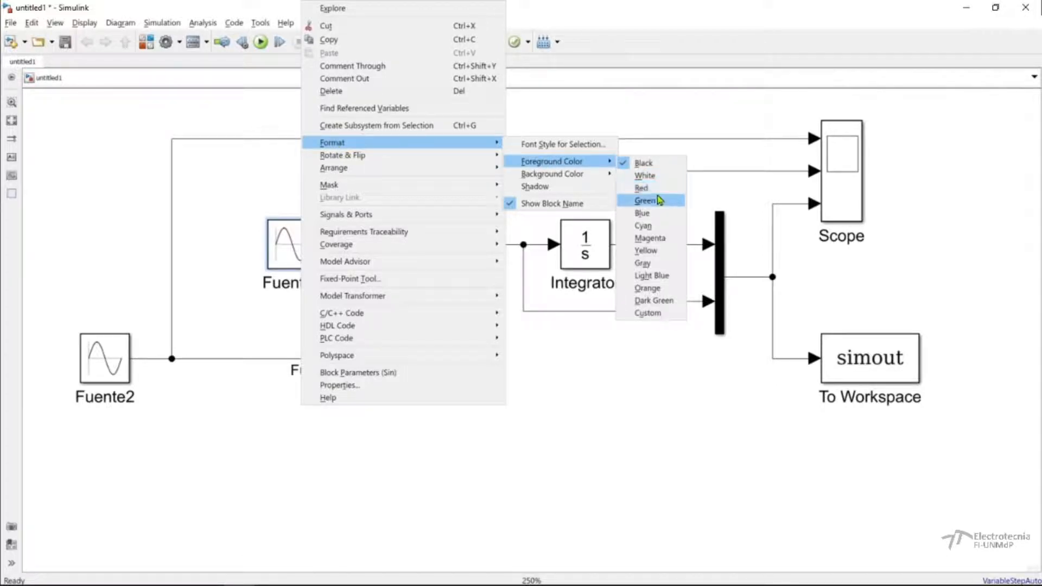
pyautogui.click(643, 213)
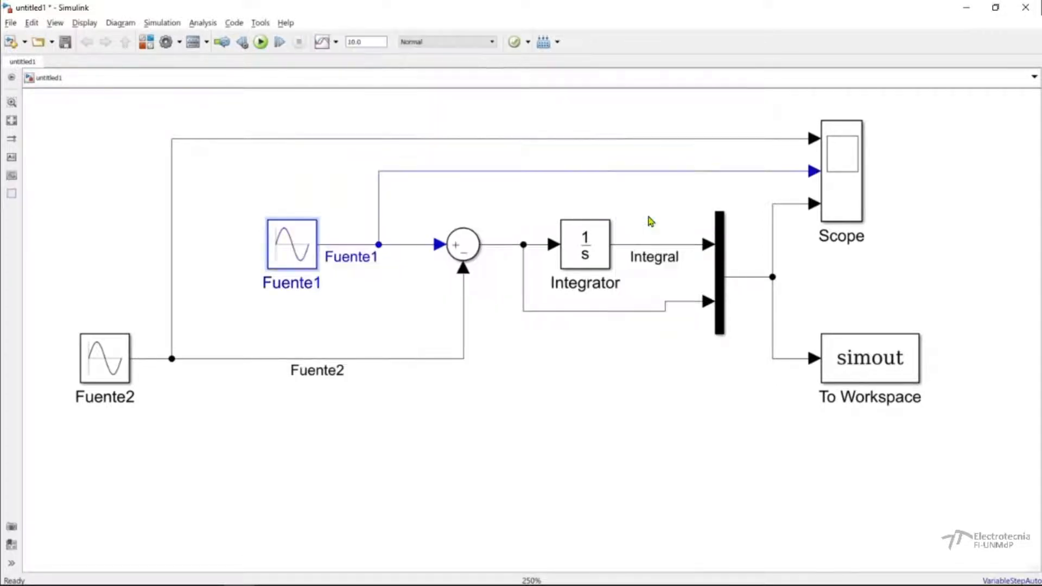
pyautogui.click(346, 317)
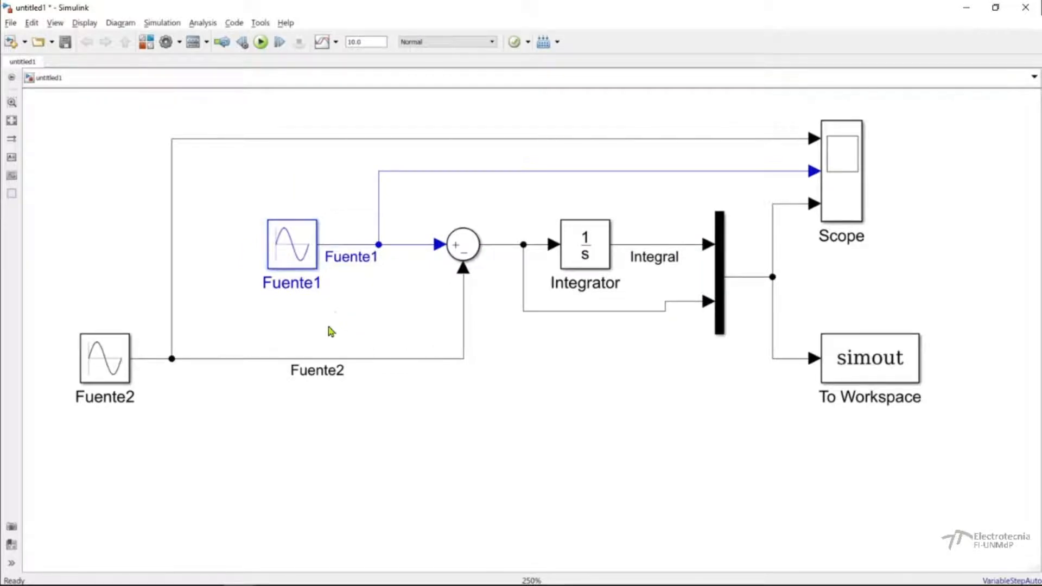
# Set the Fuente1 block's background color to blue.
pyautogui.rightClick(302, 238)
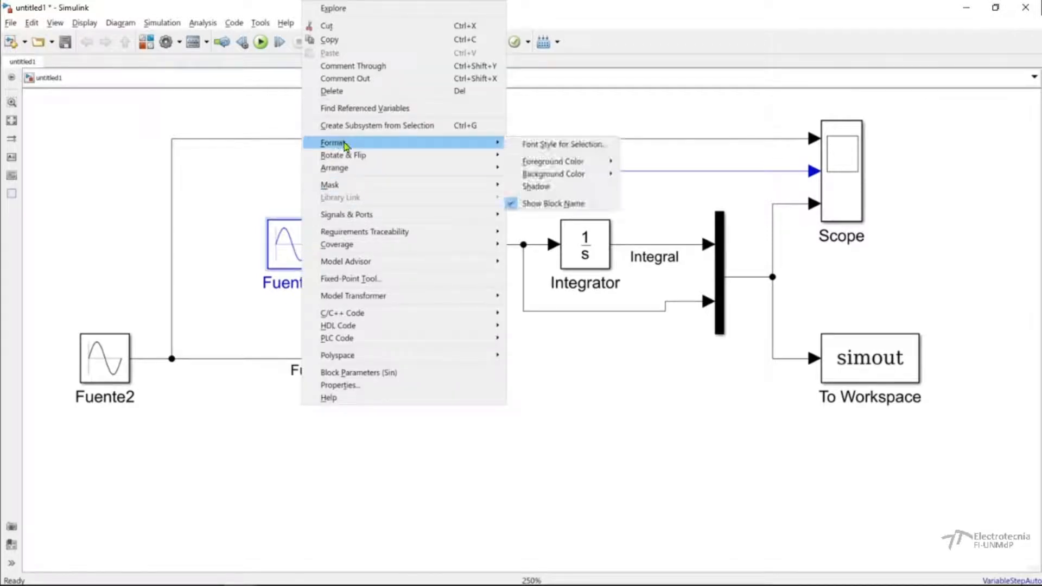
pyautogui.moveTo(584, 177)
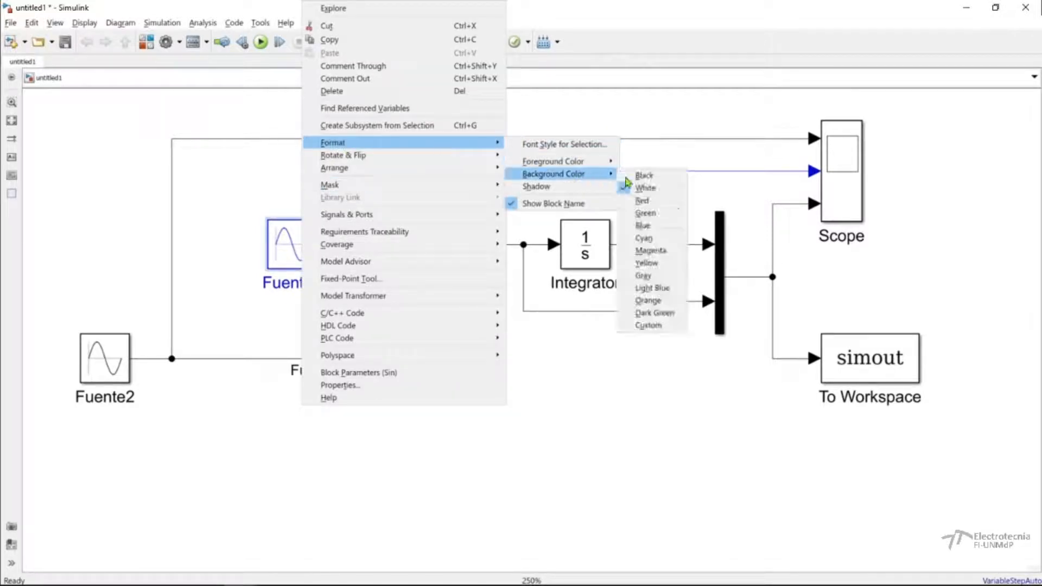
pyautogui.click(637, 228)
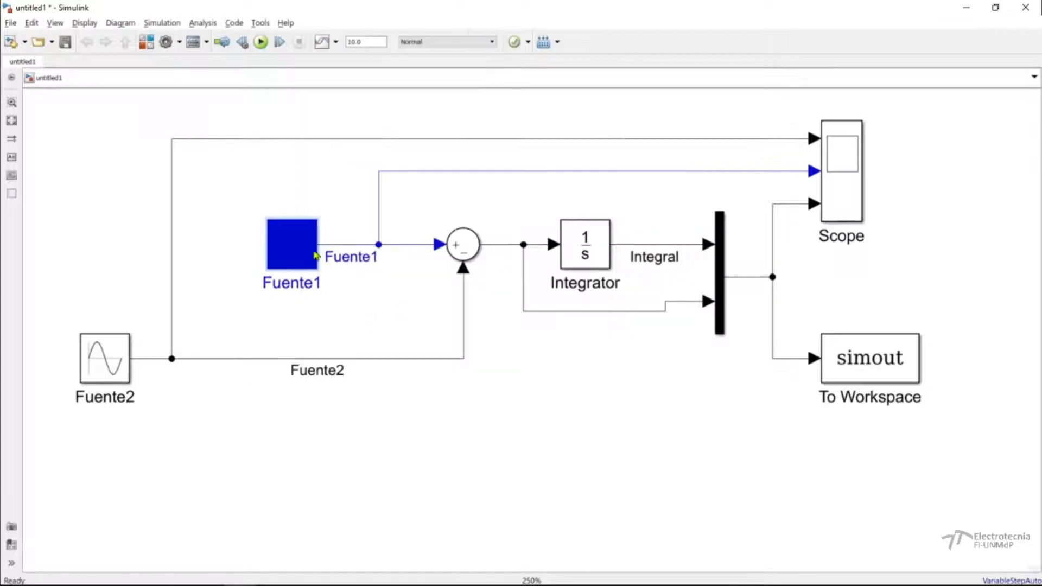
# Set the Fuente1 block's background color to red.
pyautogui.rightClick(290, 243)
pyautogui.moveTo(428, 144)
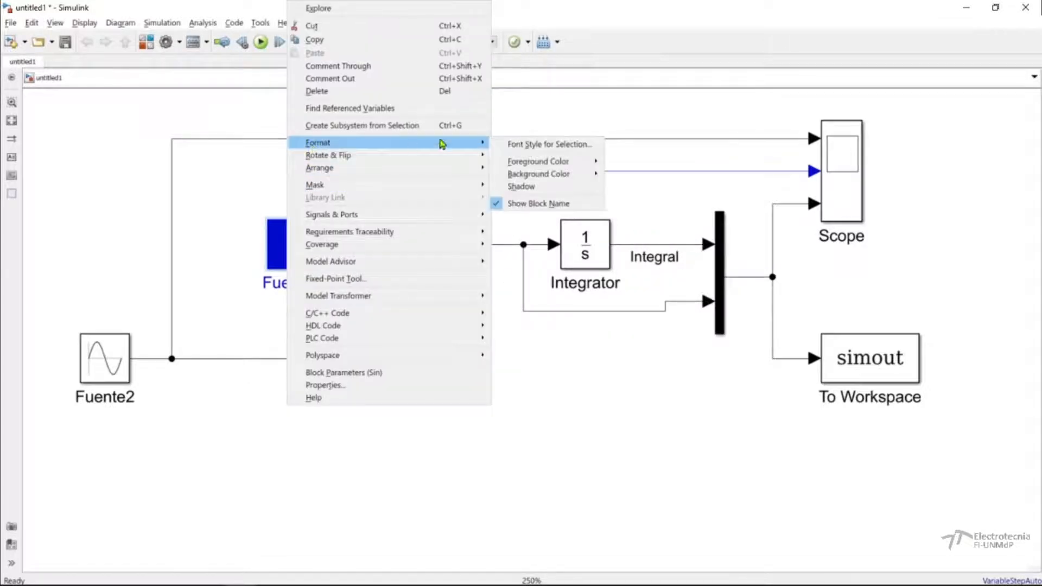
pyautogui.moveTo(563, 175)
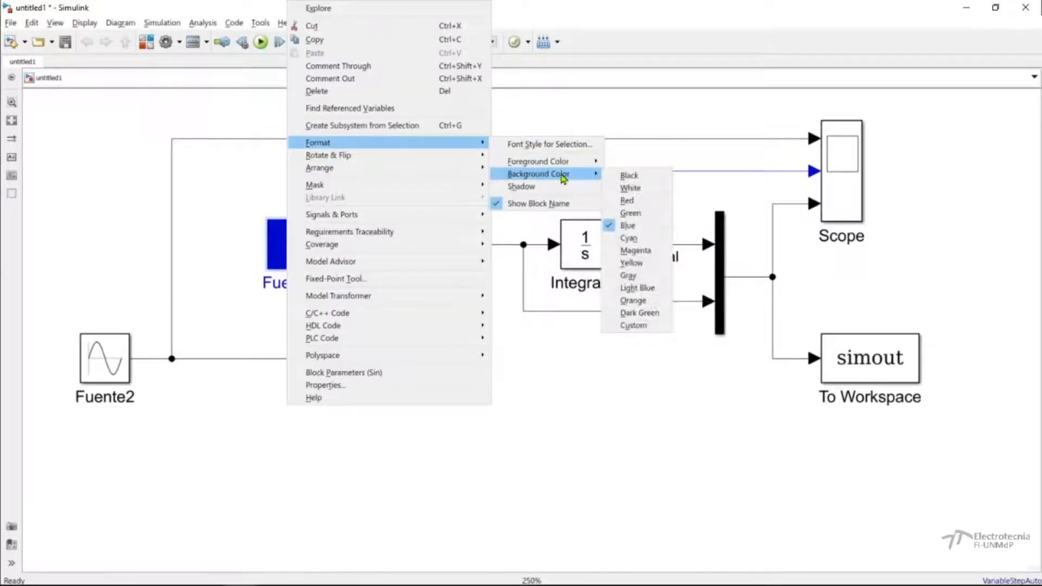
pyautogui.click(626, 201)
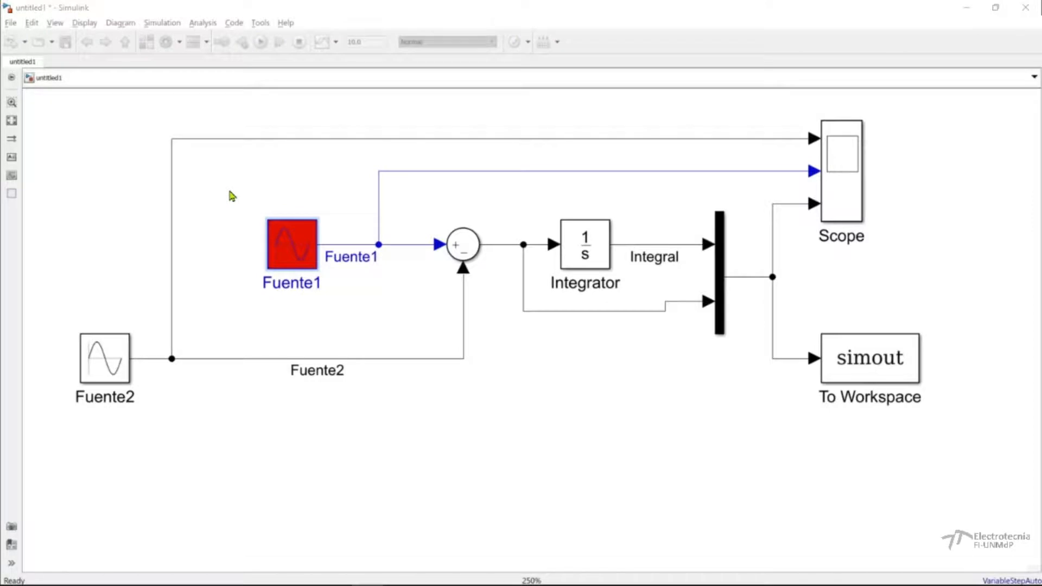
# Open the block parameters of Fuente1, then reposition and enlarge the dialog to show every parameter down to the sample time.
pyautogui.doubleClick(281, 258)
pyautogui.moveTo(785, 130); pyautogui.dragTo(475, 142)
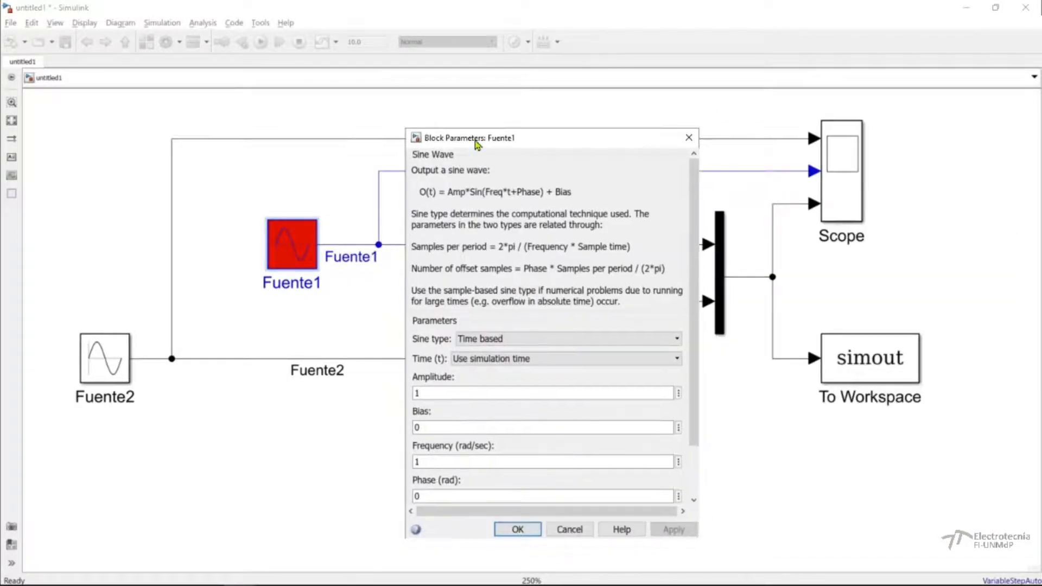
pyautogui.moveTo(625, 145); pyautogui.dragTo(629, 87)
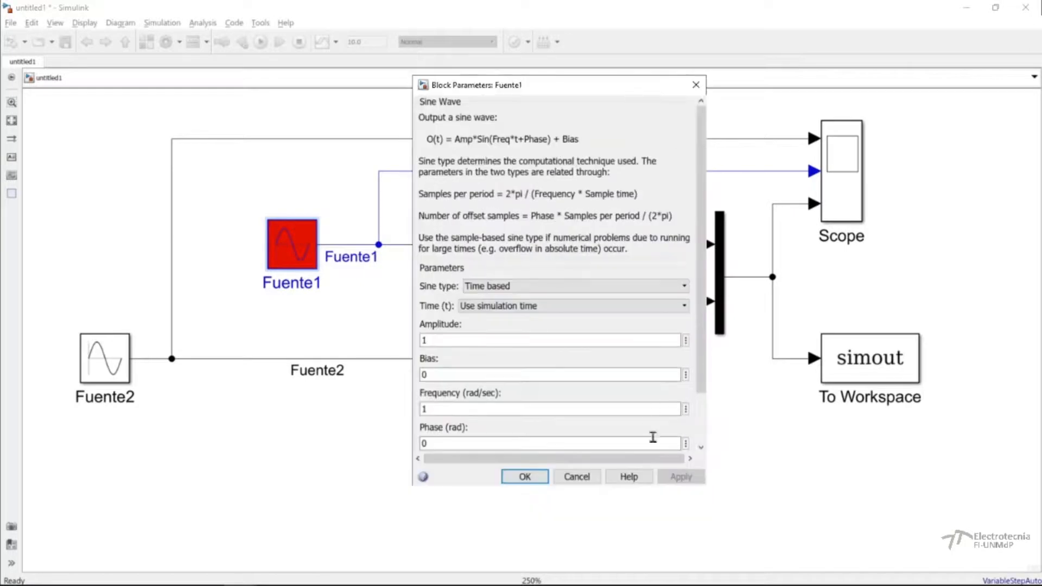
pyautogui.moveTo(462, 486); pyautogui.dragTo(450, 539)
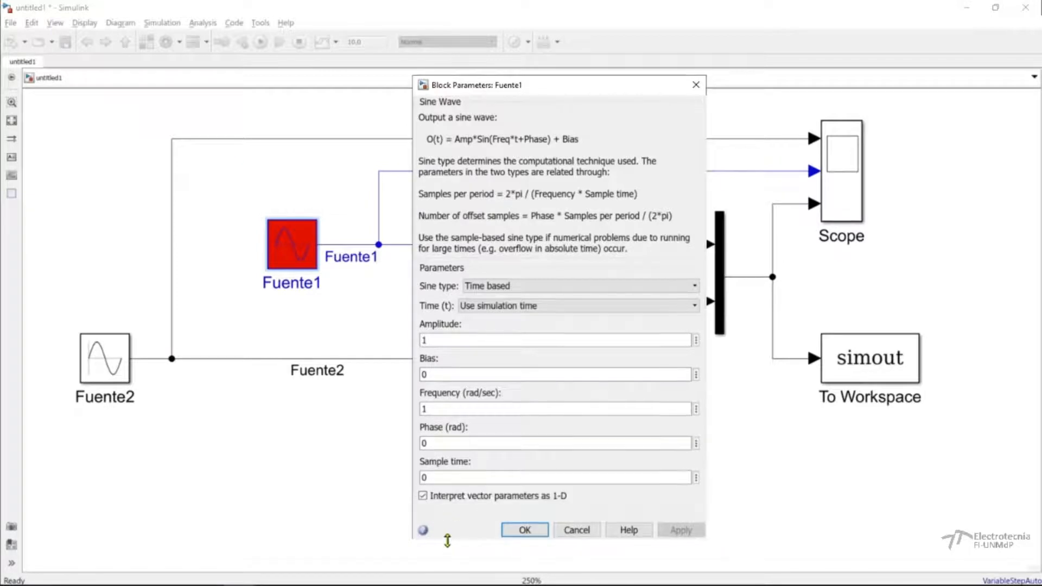
pyautogui.moveTo(449, 89); pyautogui.dragTo(393, 111)
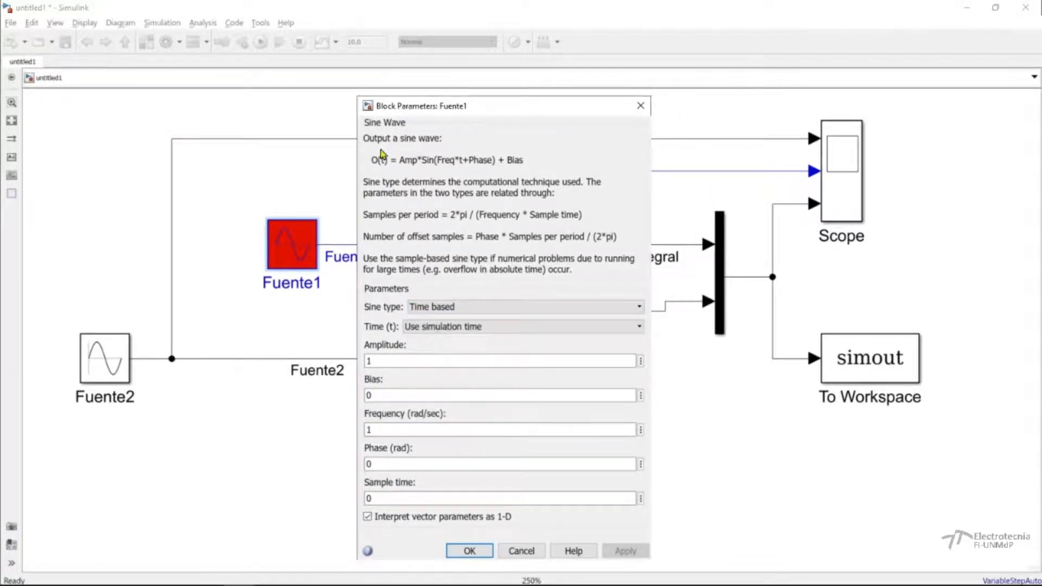
pyautogui.moveTo(574, 274); pyautogui.dragTo(358, 144)
pyautogui.click(404, 174)
pyautogui.moveTo(403, 163); pyautogui.dragTo(427, 163)
pyautogui.moveTo(525, 162); pyautogui.dragTo(498, 163)
pyautogui.doubleClick(397, 363)
pyautogui.click(369, 585)
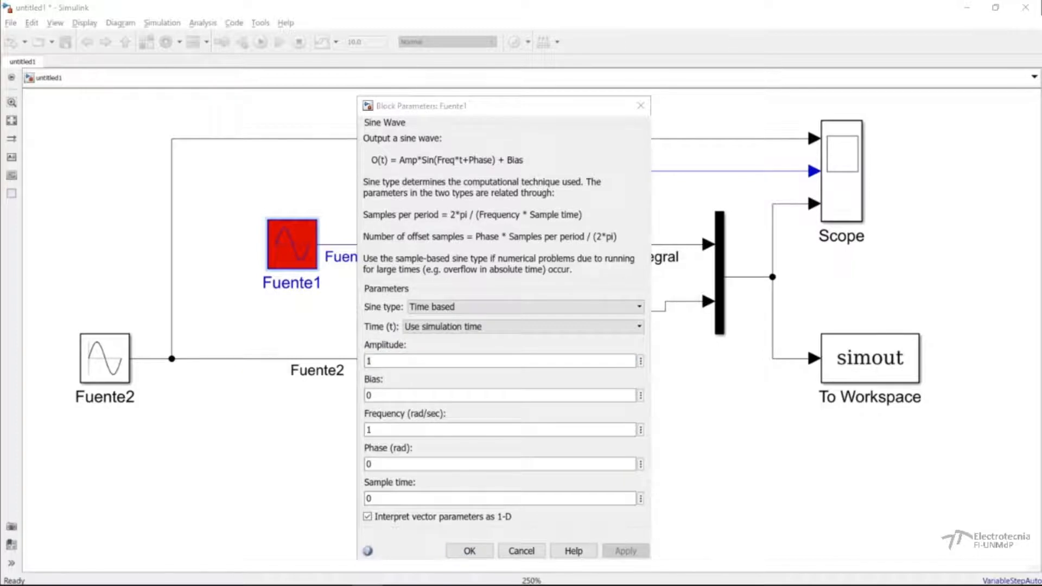
# Set Fuente1's amplitude to 10*sqrt(2) and its frequency to 50 rad/sec, and accept the block parameters.
pyautogui.doubleClick(398, 360)
pyautogui.write('10*sqrt(2')
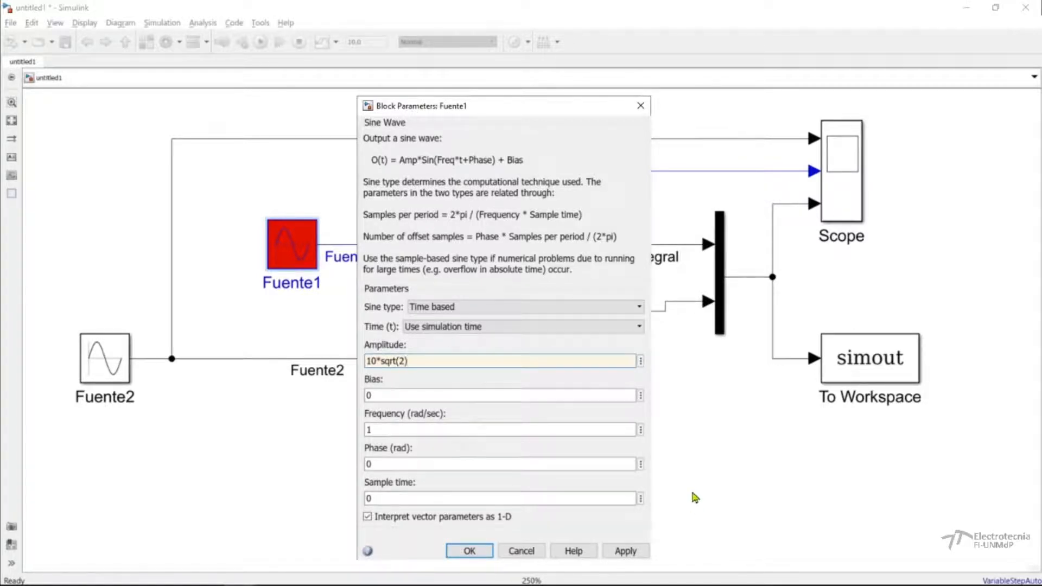
pyautogui.doubleClick(386, 396)
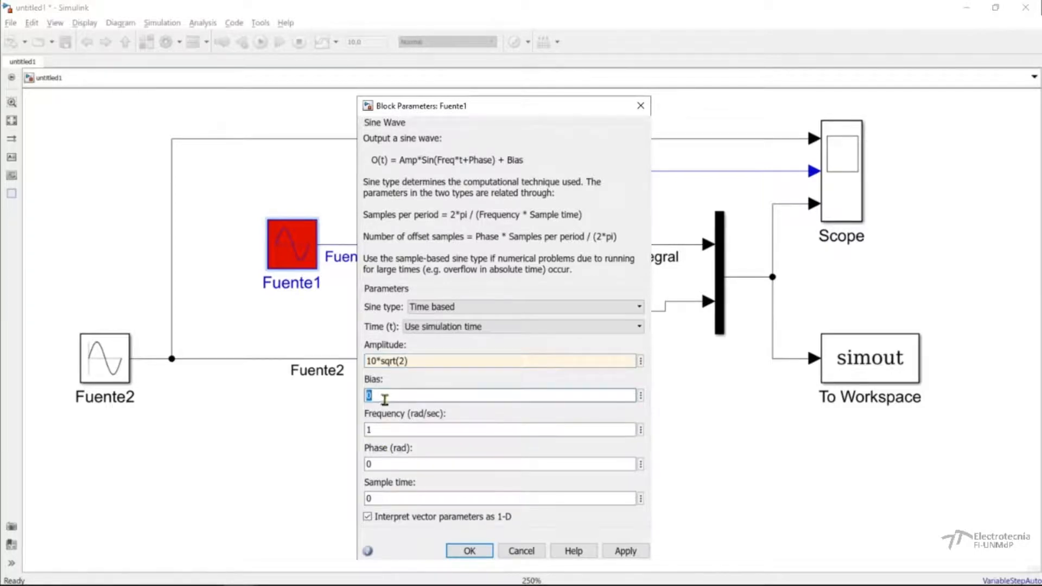
pyautogui.doubleClick(384, 430)
pyautogui.write('50')
pyautogui.doubleClick(381, 458)
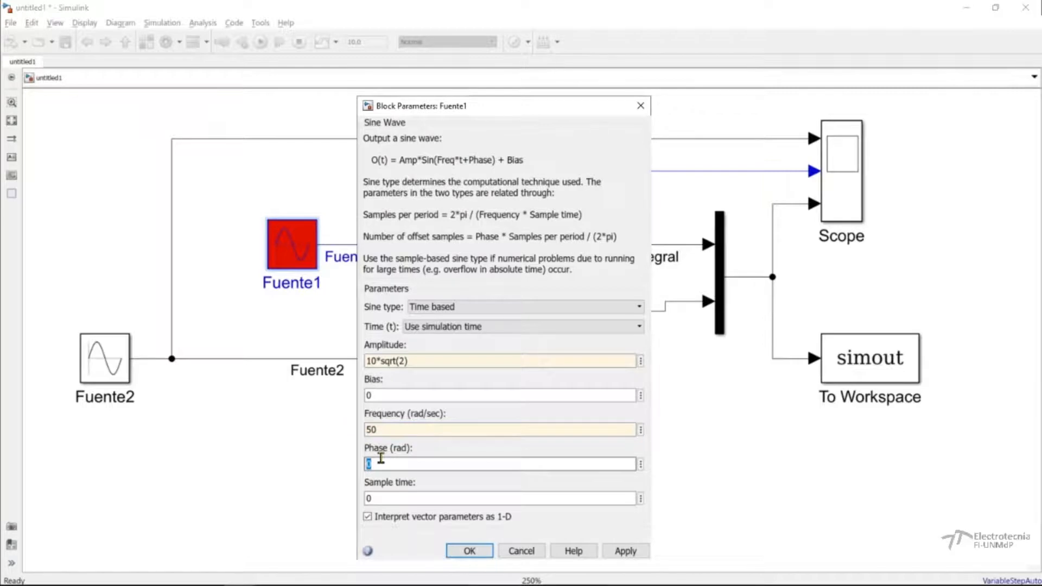
pyautogui.click(383, 498)
pyautogui.doubleClick(385, 498)
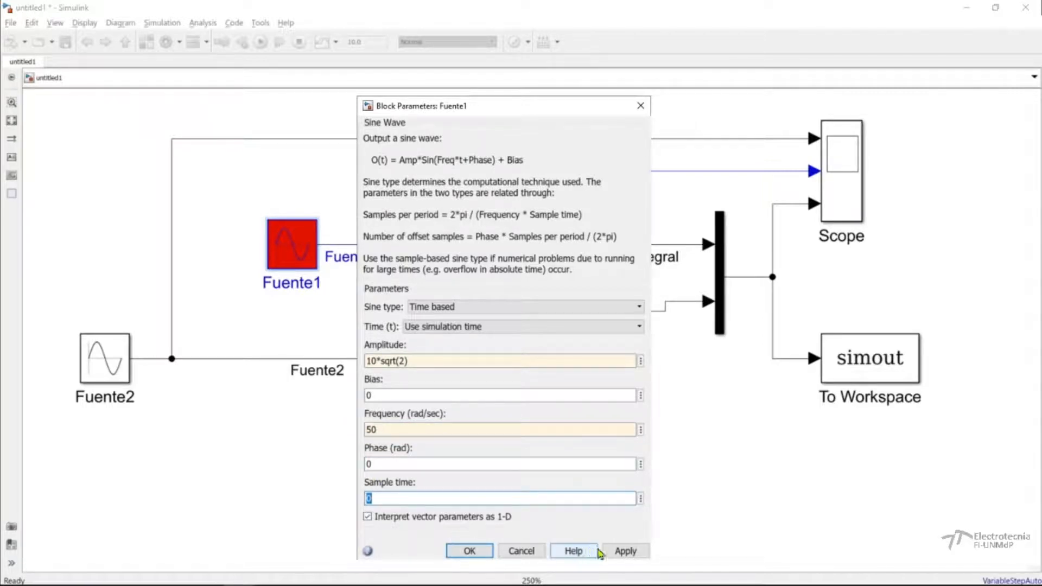
pyautogui.click(480, 549)
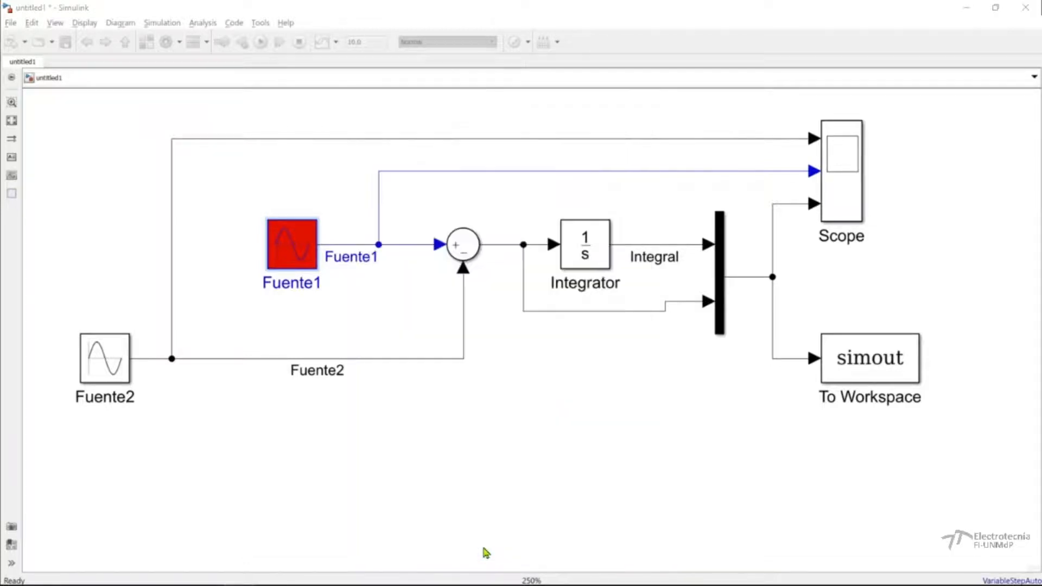
# Open the block parameters of Fuente2 and set its amplitude to 10*sqrt(2).
pyautogui.doubleClick(121, 380)
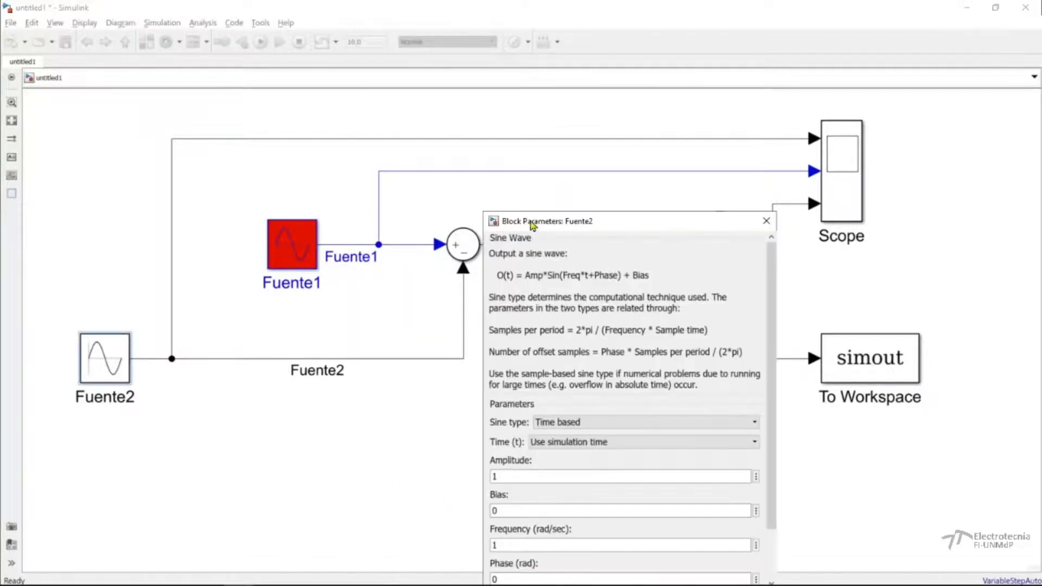
pyautogui.doubleClick(419, 384)
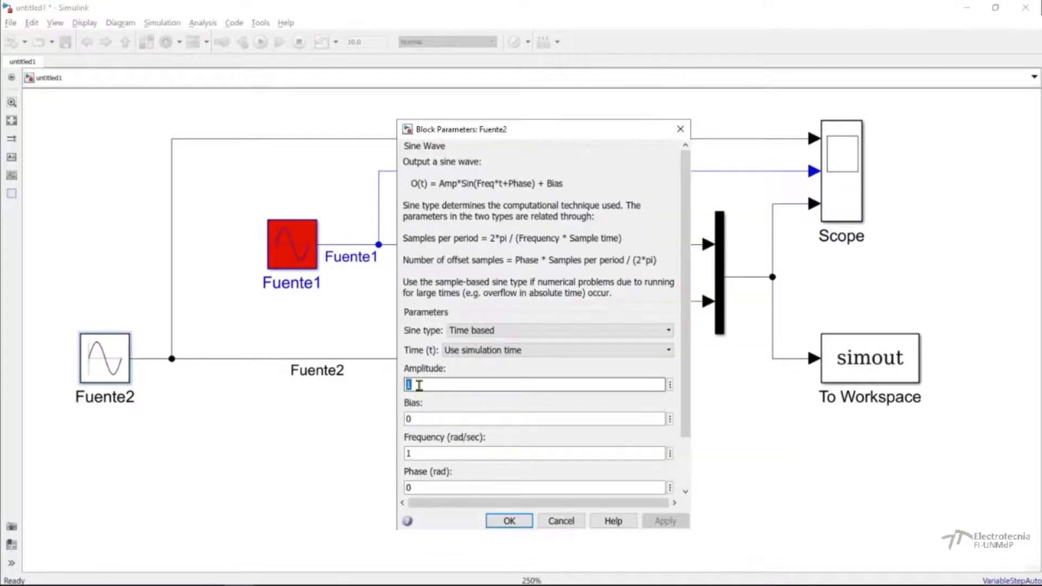
pyautogui.write('10')
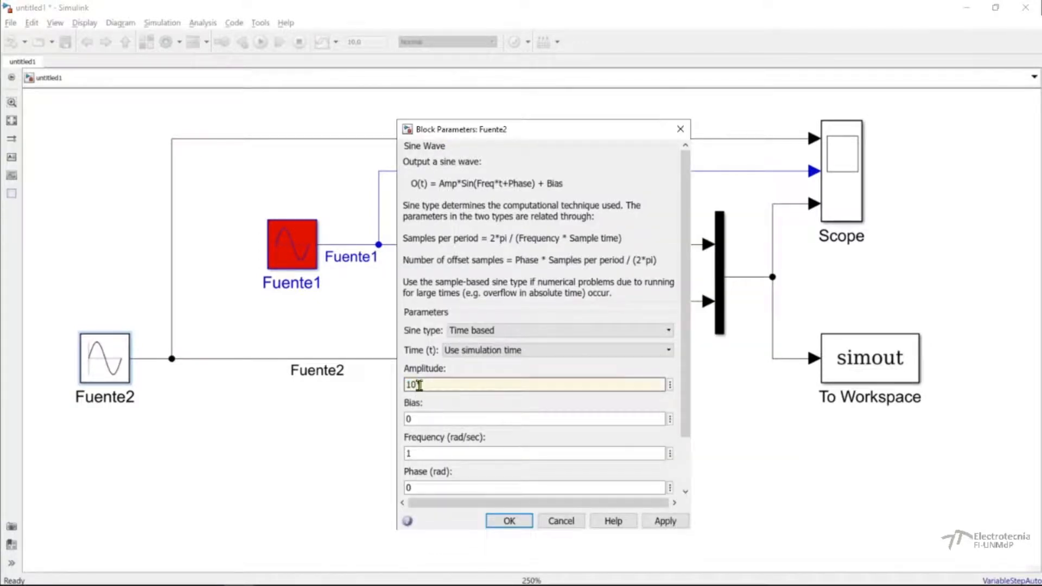
pyautogui.write('*sqrt(2')
# Set Fuente2's frequency to 50 rad/sec and its phase to pi/2, and accept the block parameters.
pyautogui.doubleClick(419, 421)
pyautogui.moveTo(683, 368); pyautogui.dragTo(691, 412)
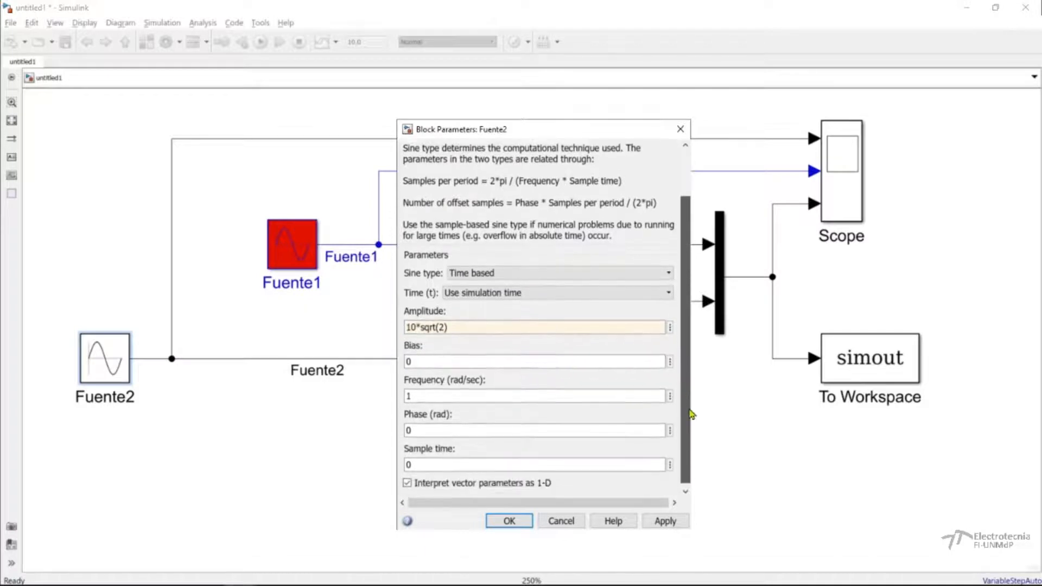
pyautogui.click(412, 391)
pyautogui.press('BackSpace')
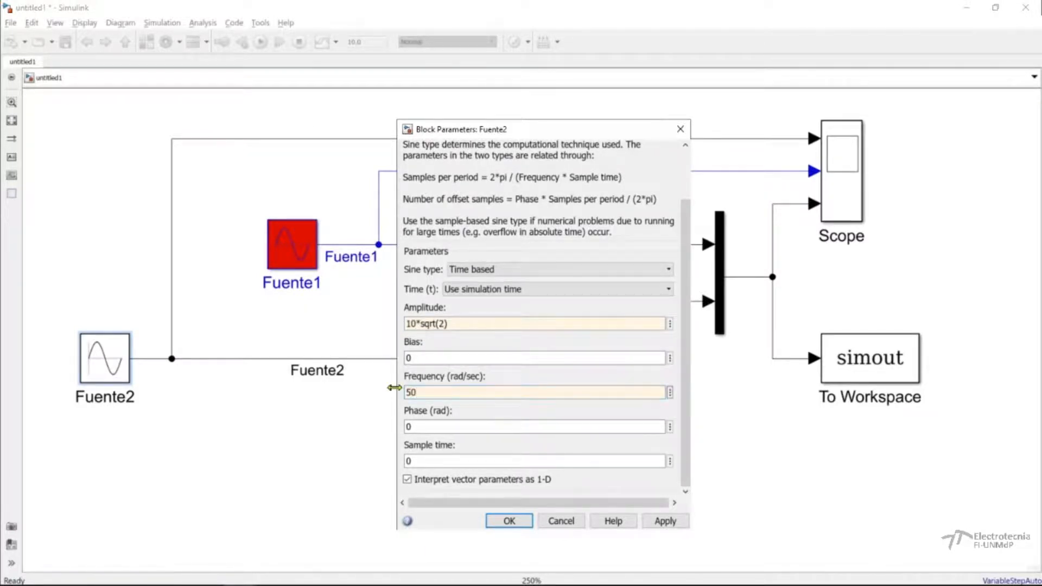
pyautogui.doubleClick(415, 426)
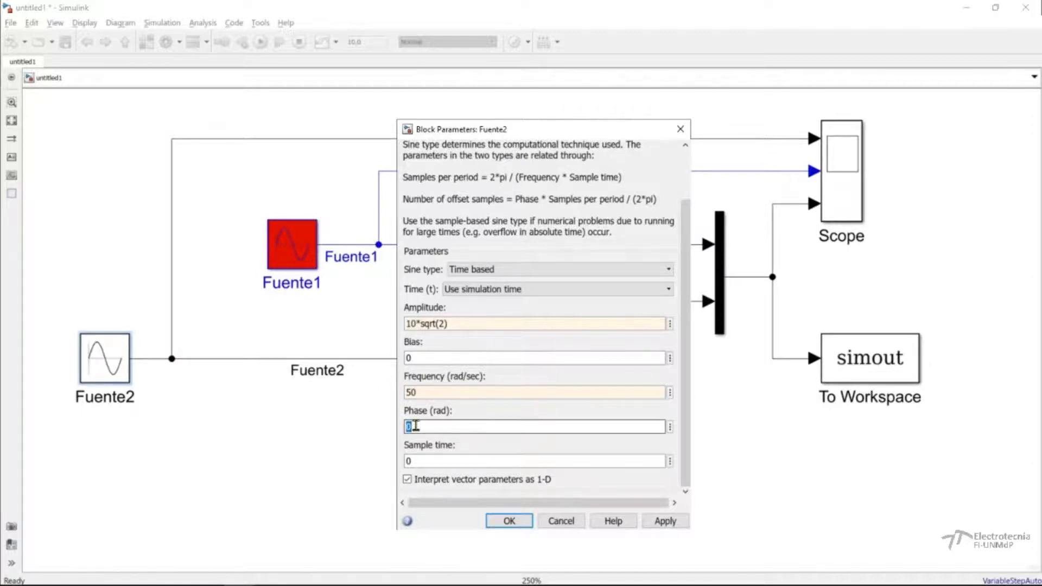
pyautogui.write('pi/2')
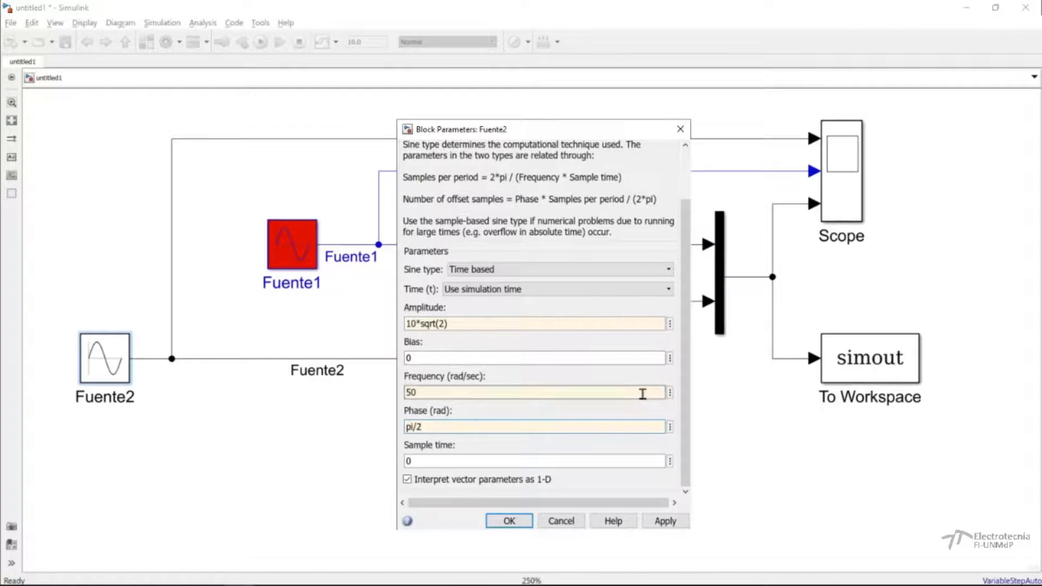
pyautogui.moveTo(433, 411); pyautogui.dragTo(448, 415)
pyautogui.click(510, 522)
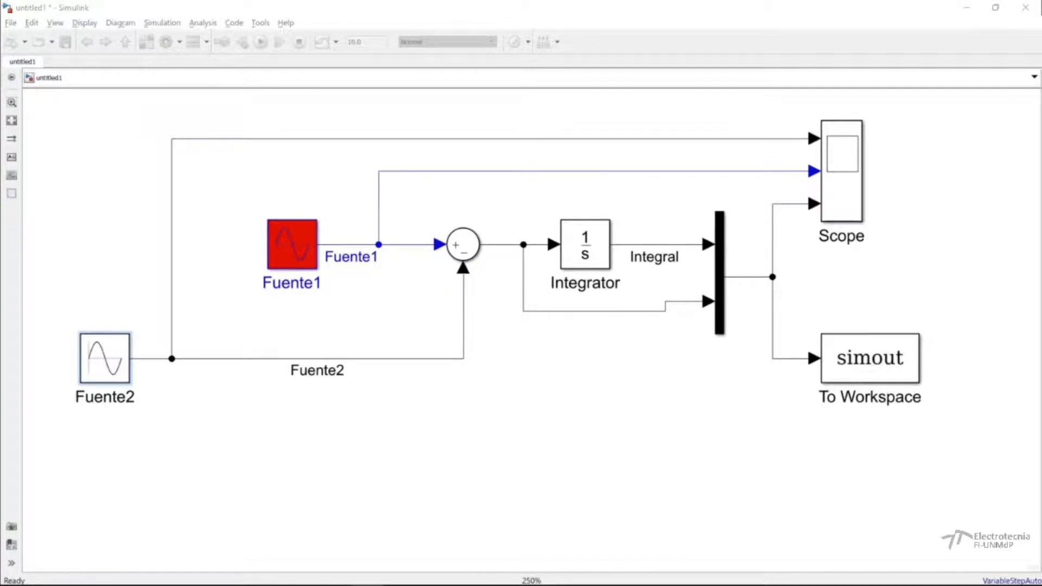
# Review the list of signs in the Sum block's parameters and close them without changes.
pyautogui.click(464, 243)
pyautogui.doubleClick(467, 241)
pyautogui.doubleClick(591, 333)
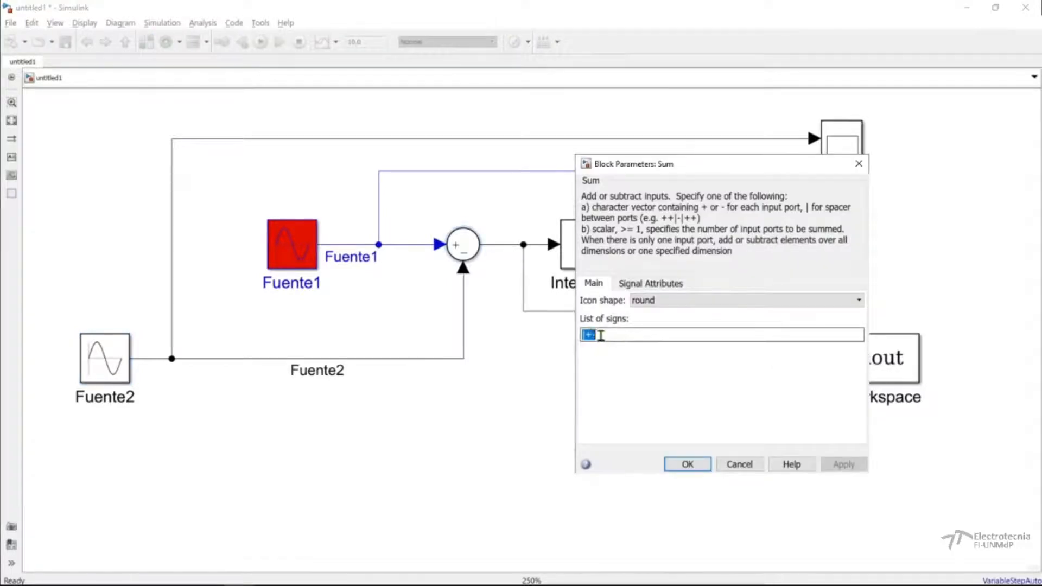
pyautogui.click(594, 334)
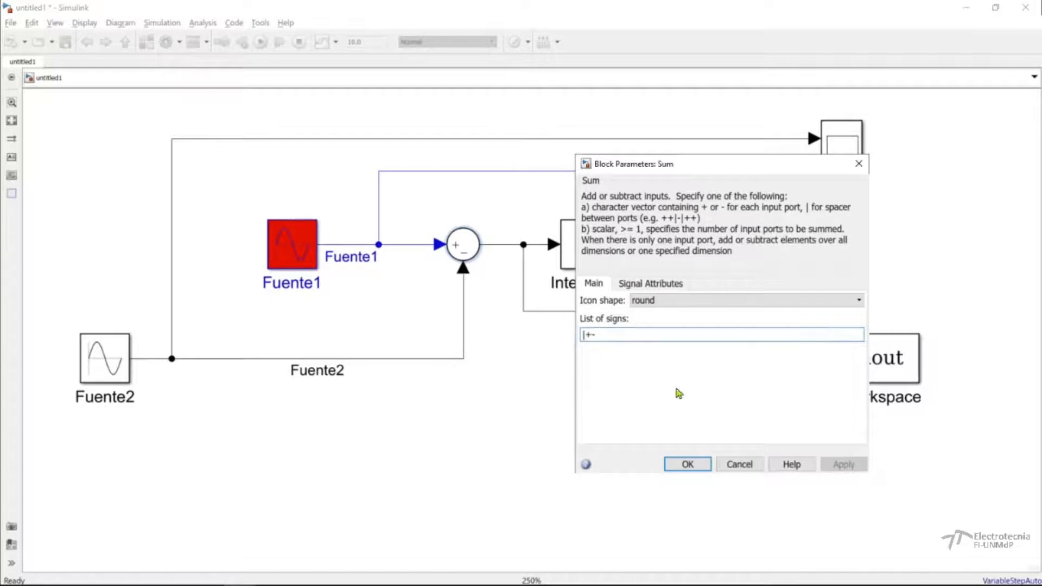
pyautogui.click(738, 464)
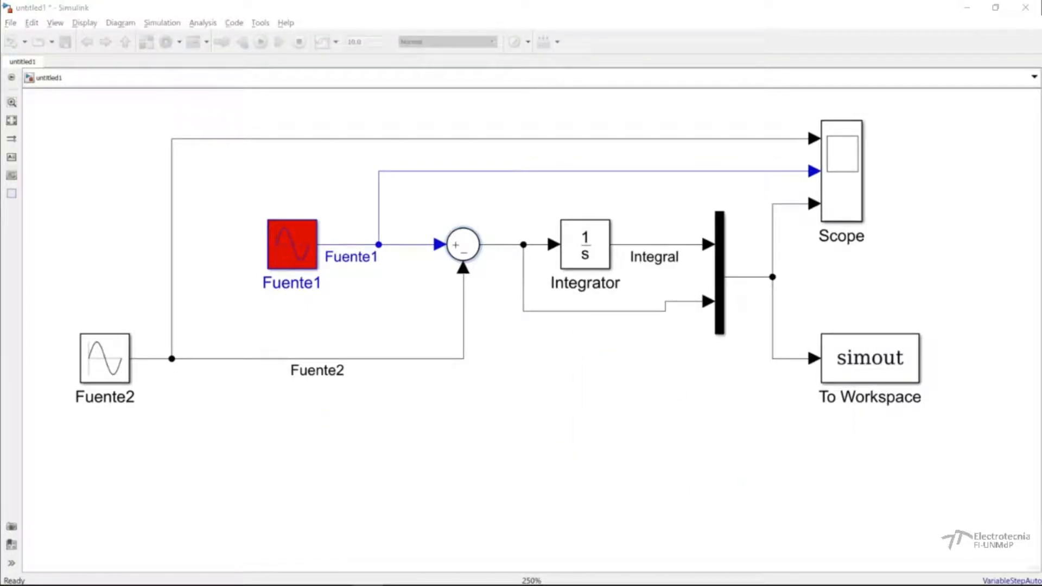
# Review the Integrator block's initial condition and close its parameters.
pyautogui.doubleClick(596, 254)
pyautogui.moveTo(806, 156); pyautogui.dragTo(405, 133)
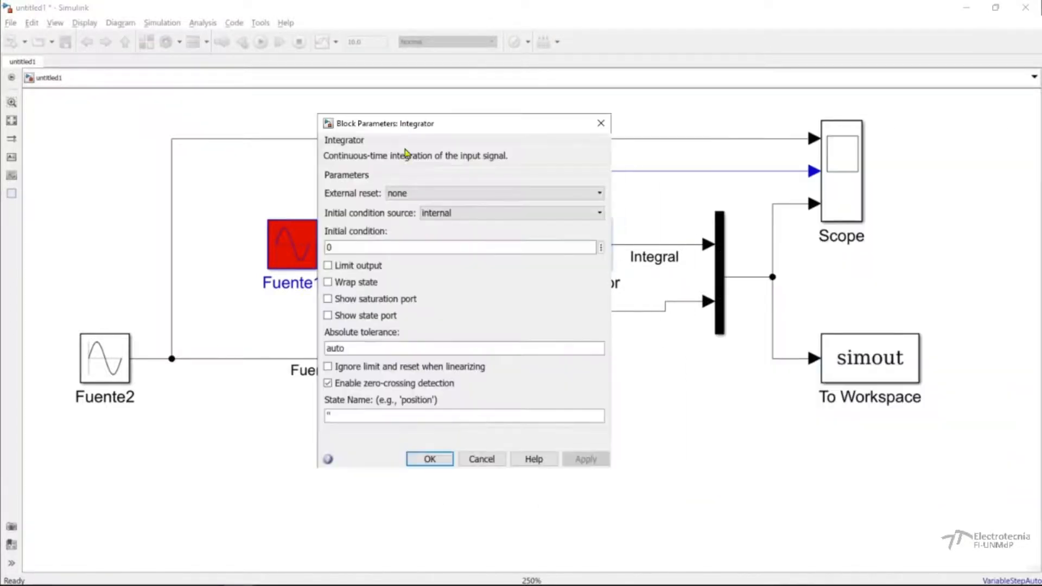
pyautogui.doubleClick(357, 249)
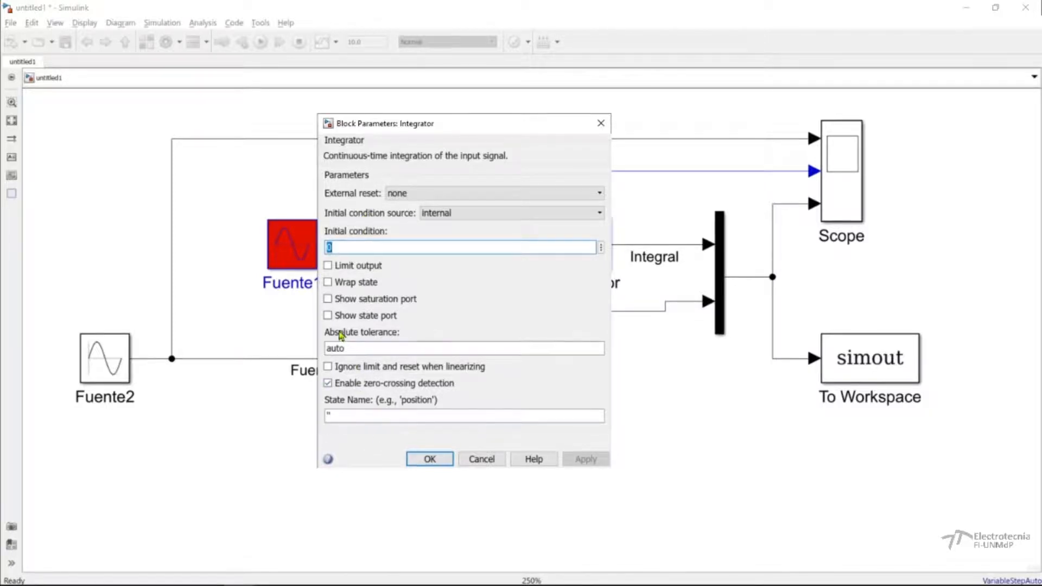
pyautogui.click(425, 459)
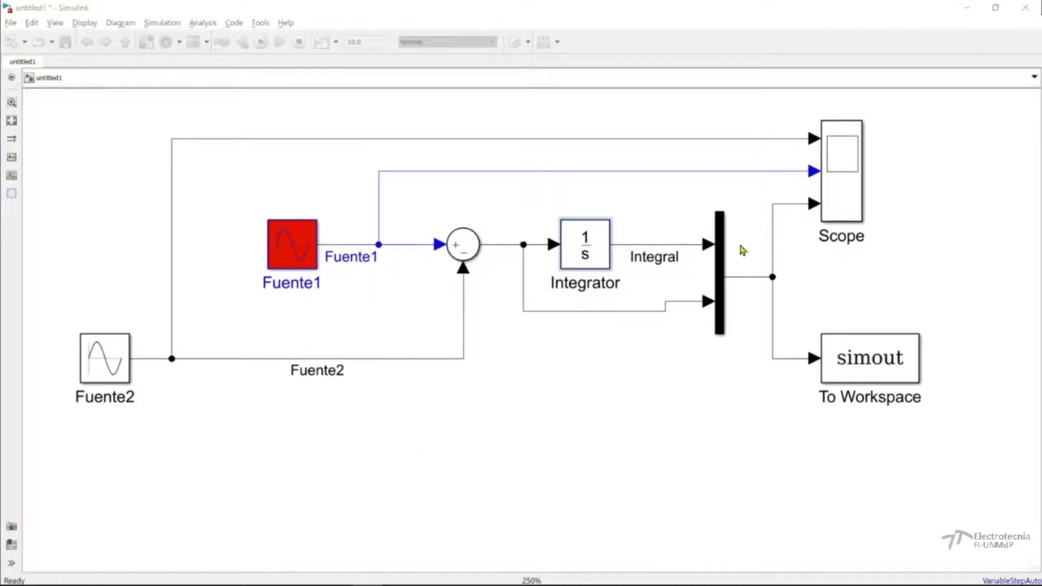
# Set the Mux block's number of inputs to 4 and apply it.
pyautogui.doubleClick(720, 273)
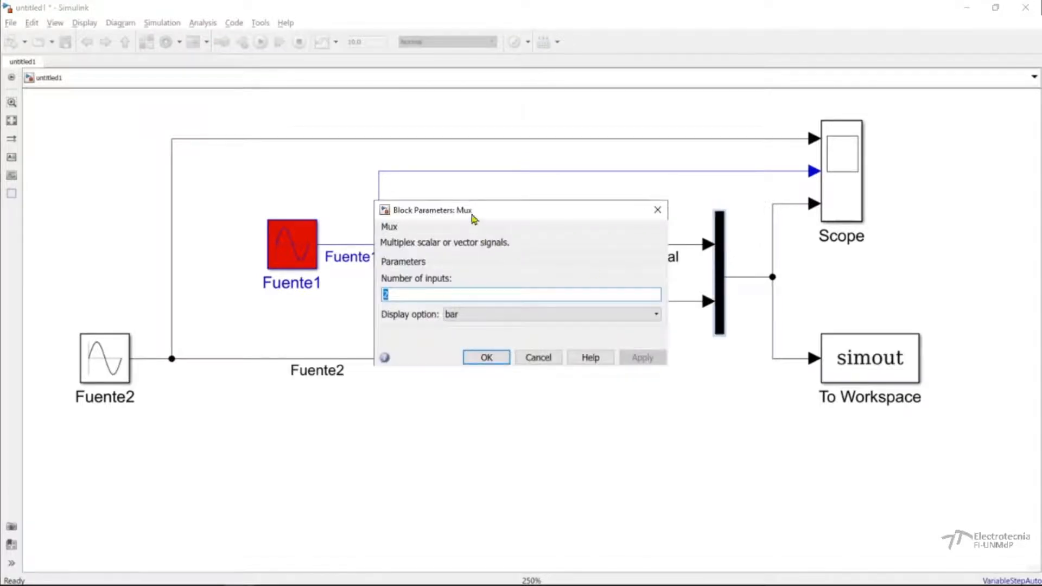
pyautogui.moveTo(474, 211); pyautogui.dragTo(388, 203)
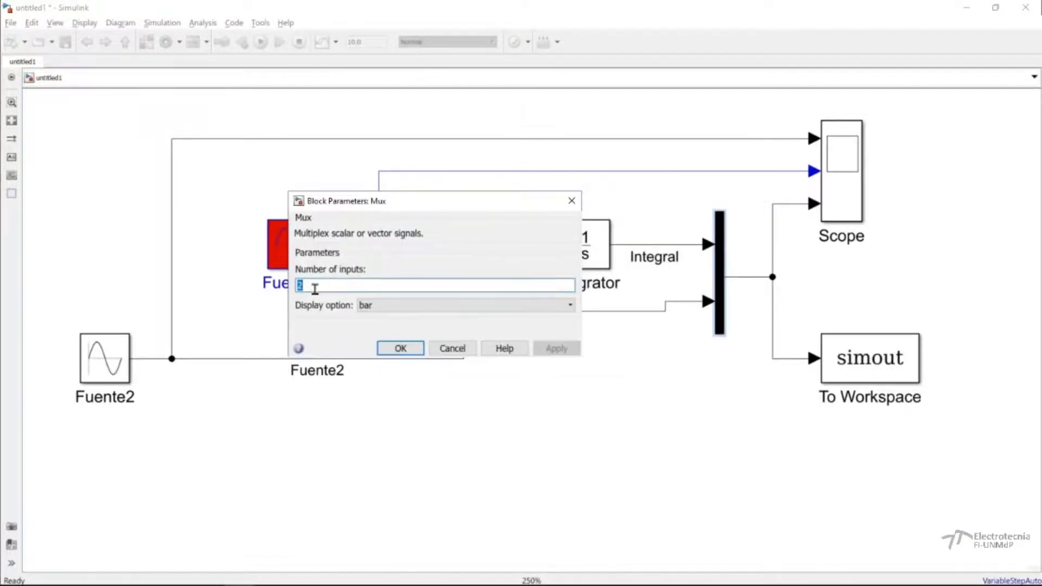
pyautogui.click(320, 286)
pyautogui.doubleClick(297, 284)
pyautogui.write('4')
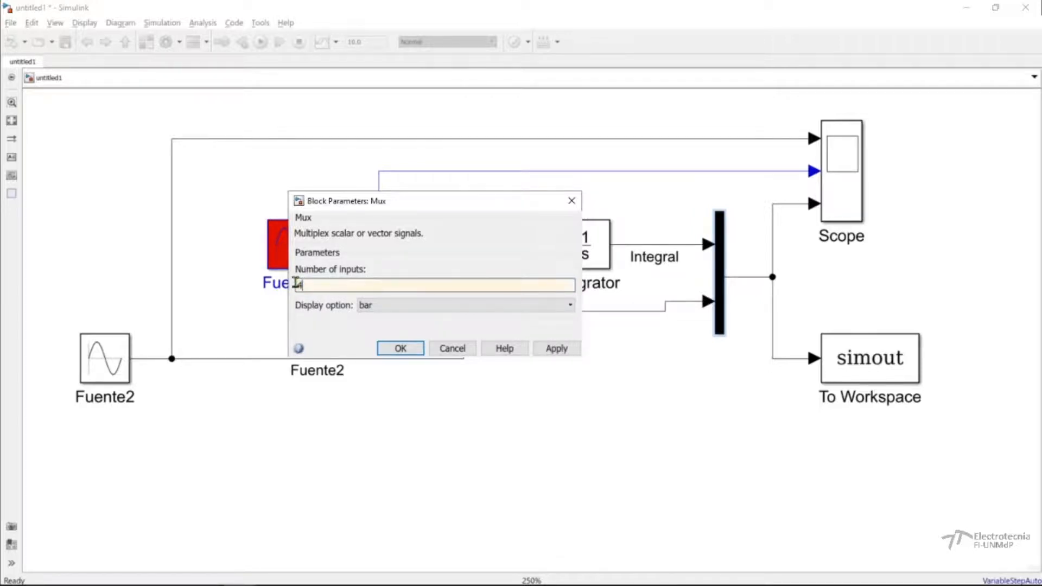
pyautogui.click(556, 347)
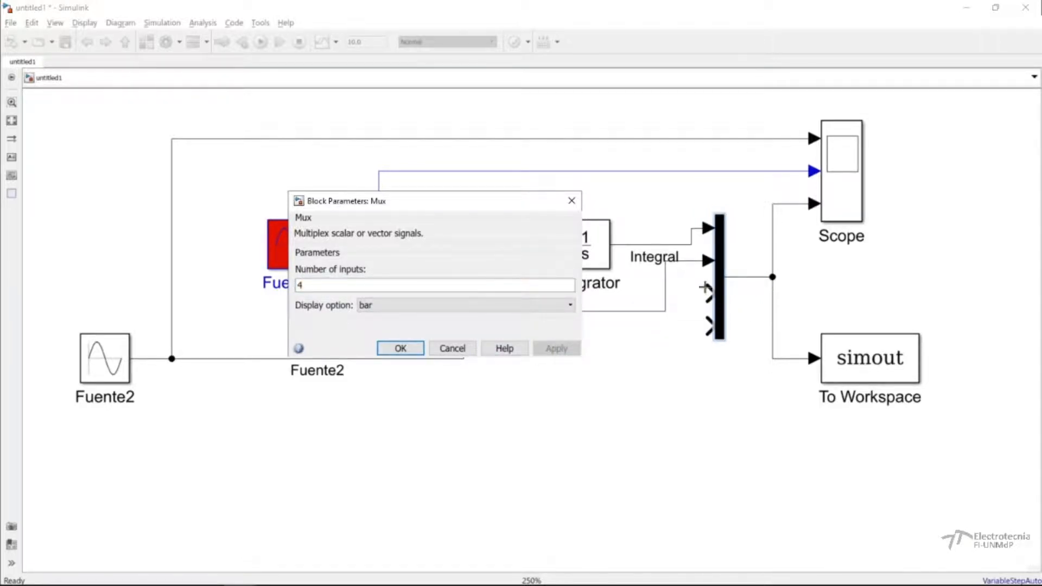
# Set the Mux block's number of inputs back to 2 and apply it.
pyautogui.doubleClick(314, 285)
pyautogui.write('2')
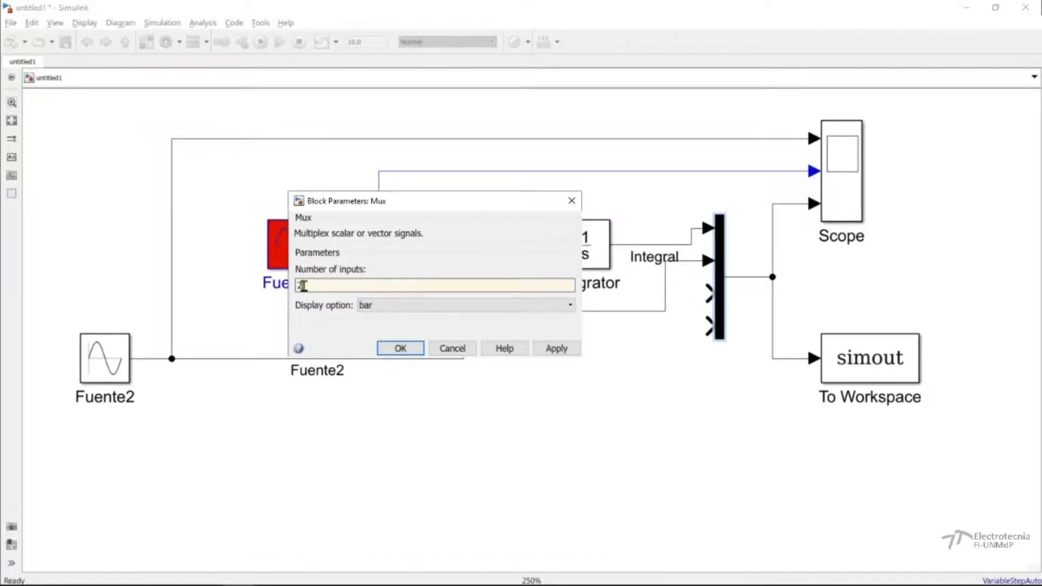
pyautogui.click(557, 348)
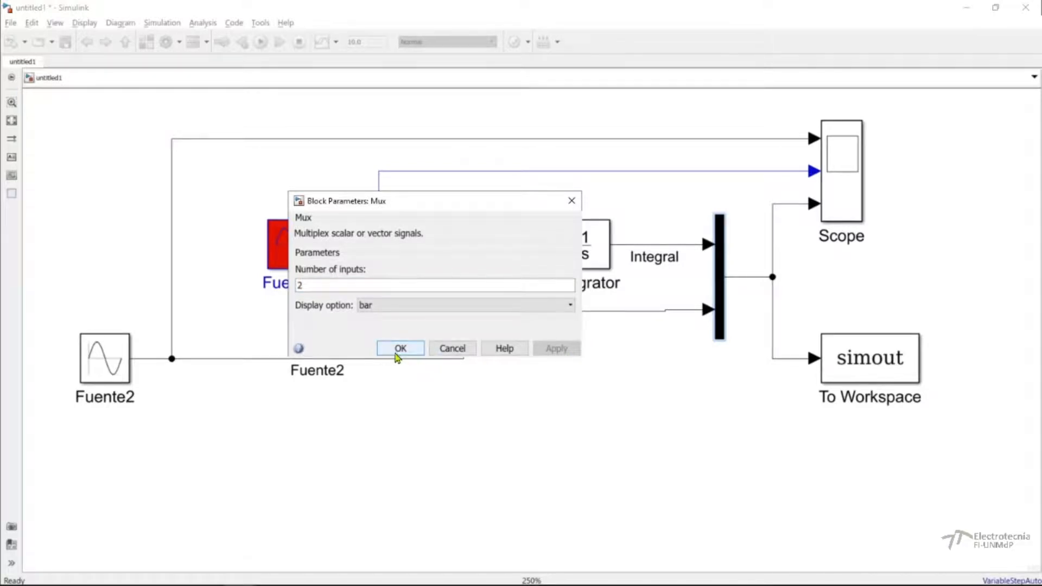
# Try the signals and none display options on the Mux block, applying each one in turn.
pyautogui.click(391, 307)
pyautogui.click(380, 333)
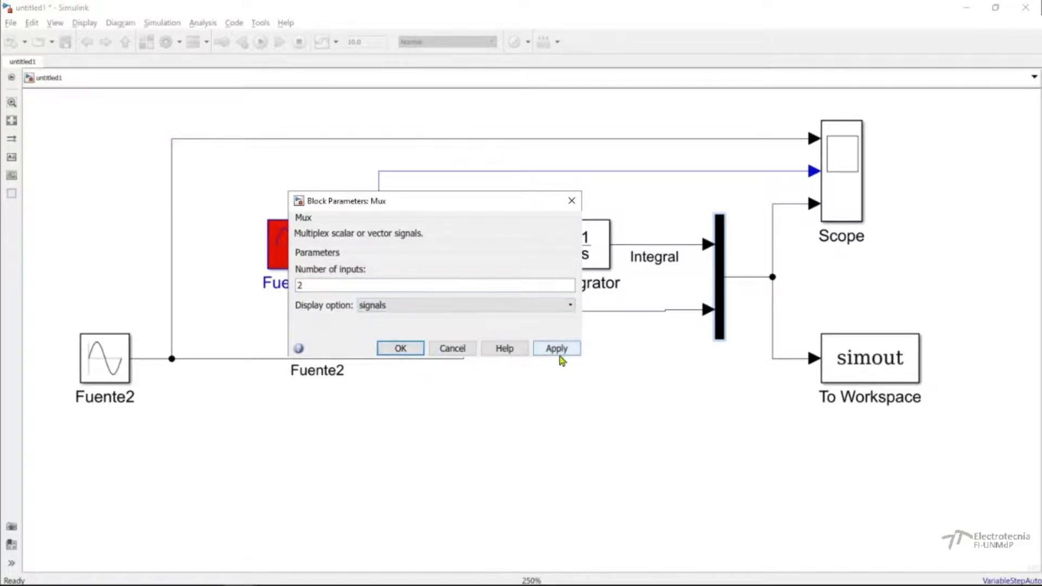
pyautogui.click(558, 349)
pyautogui.click(367, 307)
pyautogui.click(369, 318)
pyautogui.click(557, 348)
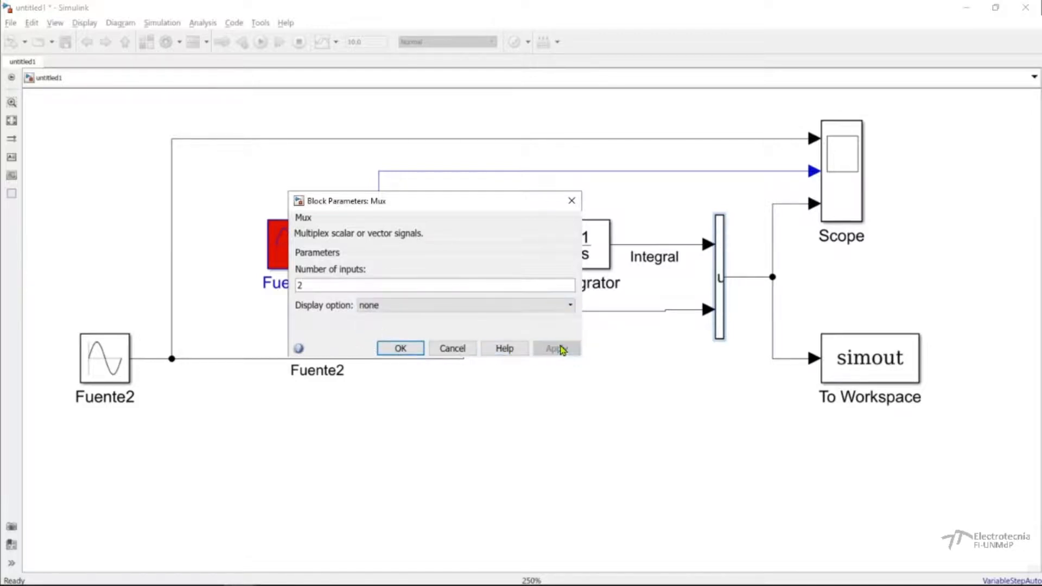
# Restore the Mux block's display option to bar and accept the block parameters.
pyautogui.click(366, 305)
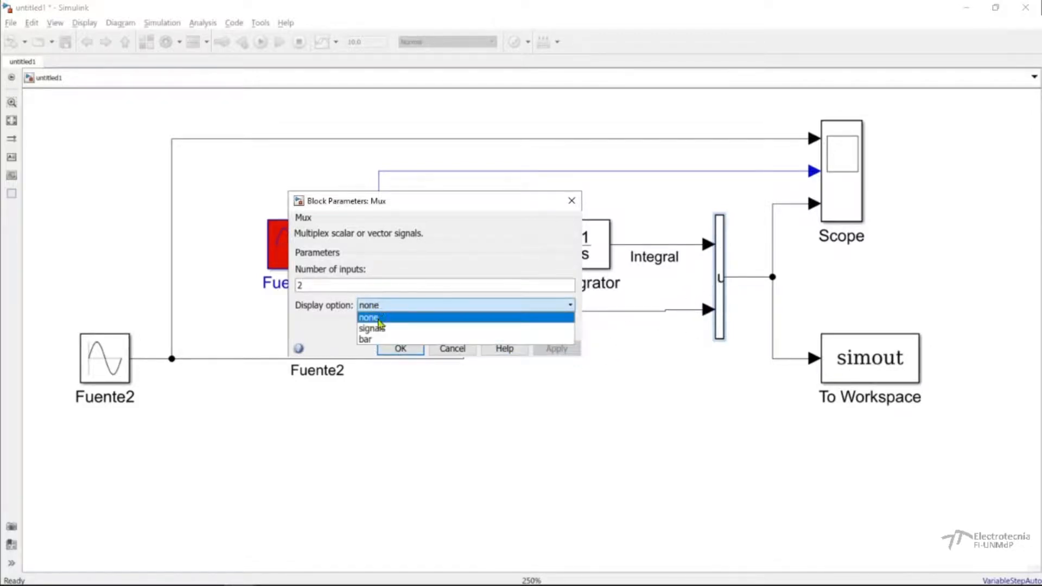
pyautogui.click(373, 339)
pyautogui.click(555, 349)
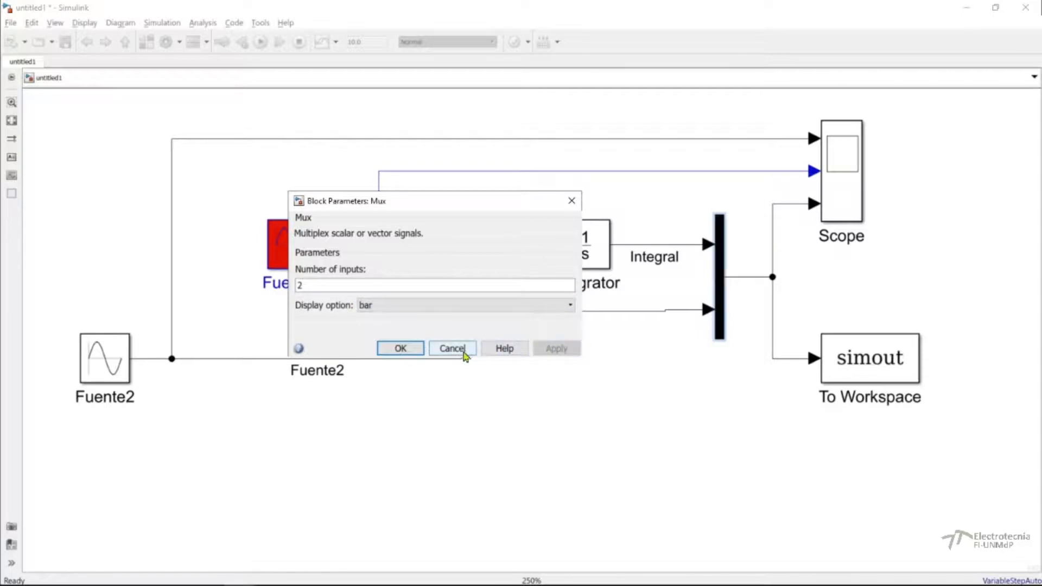
pyautogui.click(400, 349)
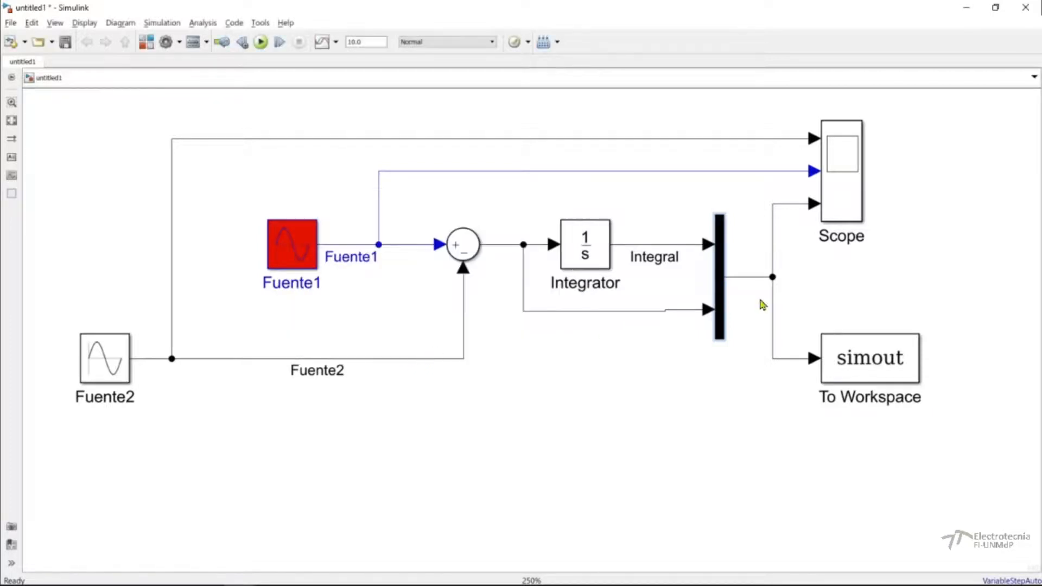
pyautogui.doubleClick(719, 331)
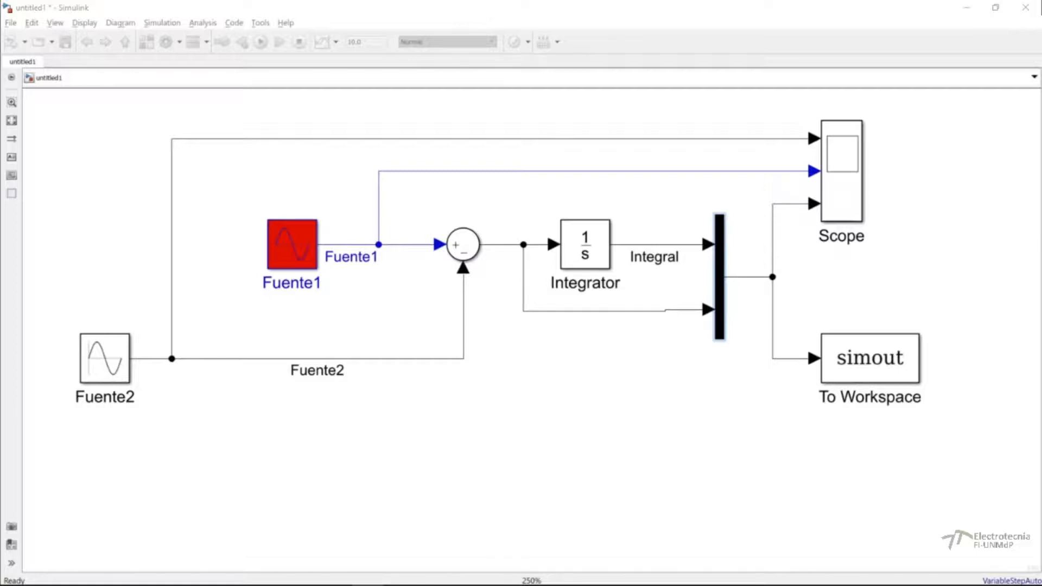
# Open the Scope block's configuration properties and review its number of input ports and logging settings.
pyautogui.doubleClick(856, 213)
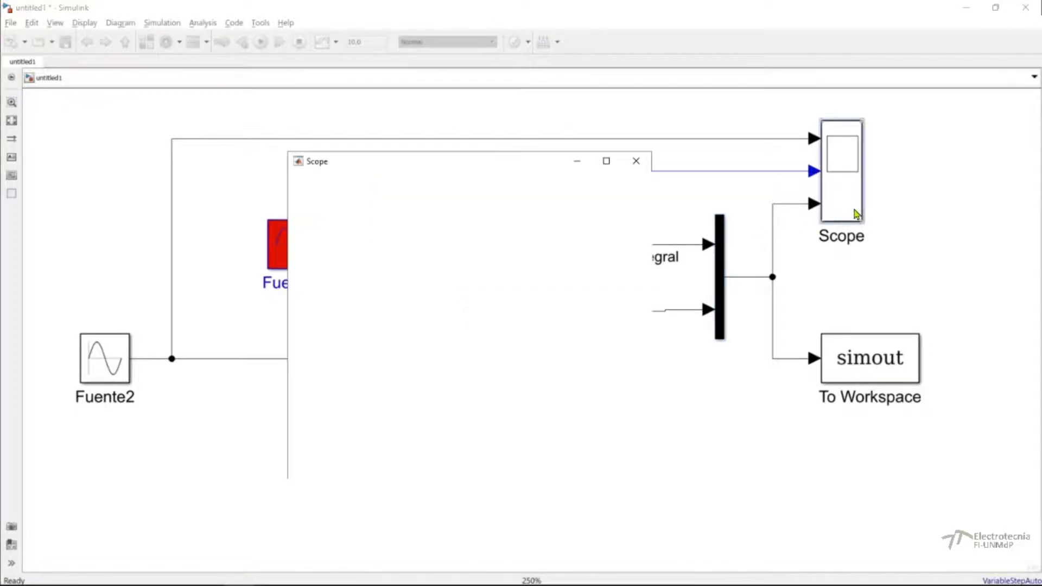
pyautogui.click(296, 197)
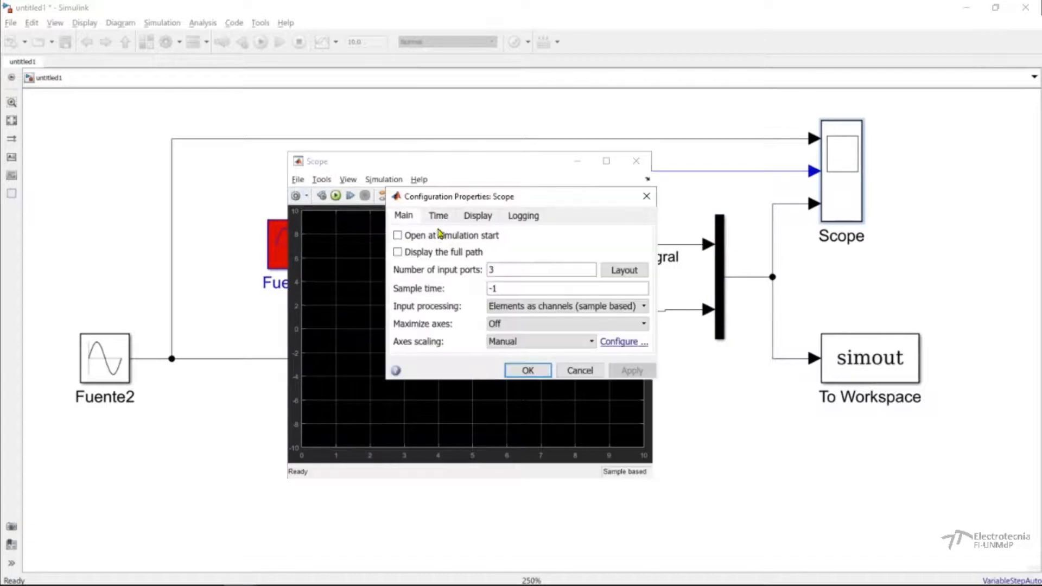
pyautogui.click(495, 269)
pyautogui.doubleClick(491, 270)
pyautogui.click(518, 220)
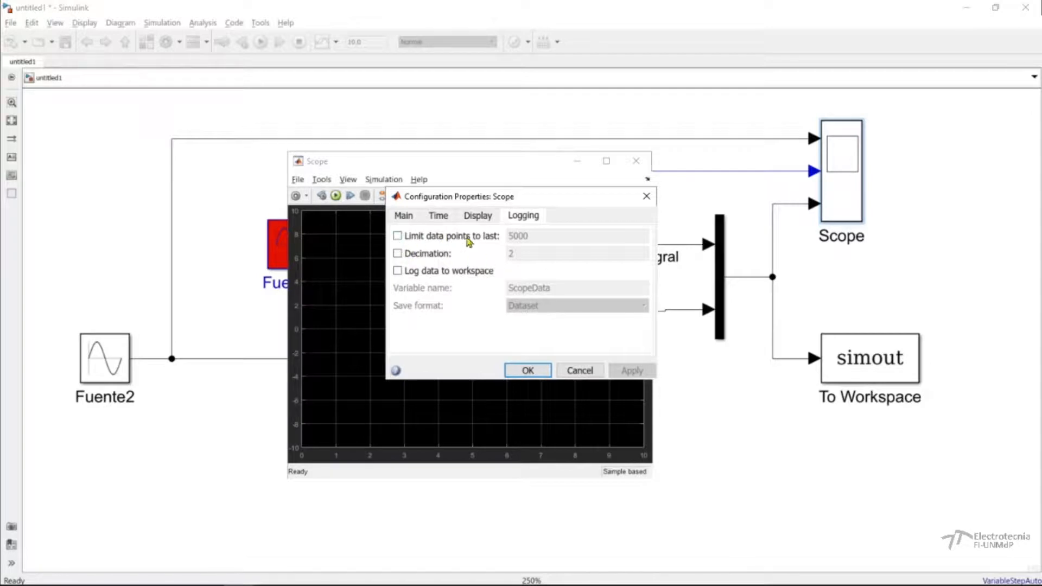
# Try limiting the Scope's logged data points and switch the limit off again.
pyautogui.click(397, 235)
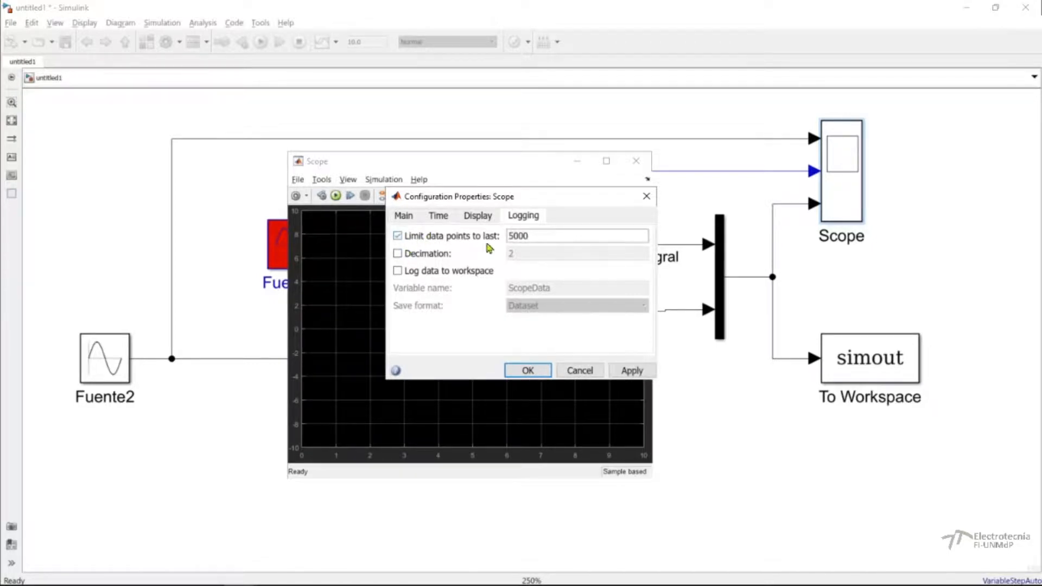
pyautogui.doubleClick(509, 237)
pyautogui.click(398, 237)
pyautogui.click(367, 585)
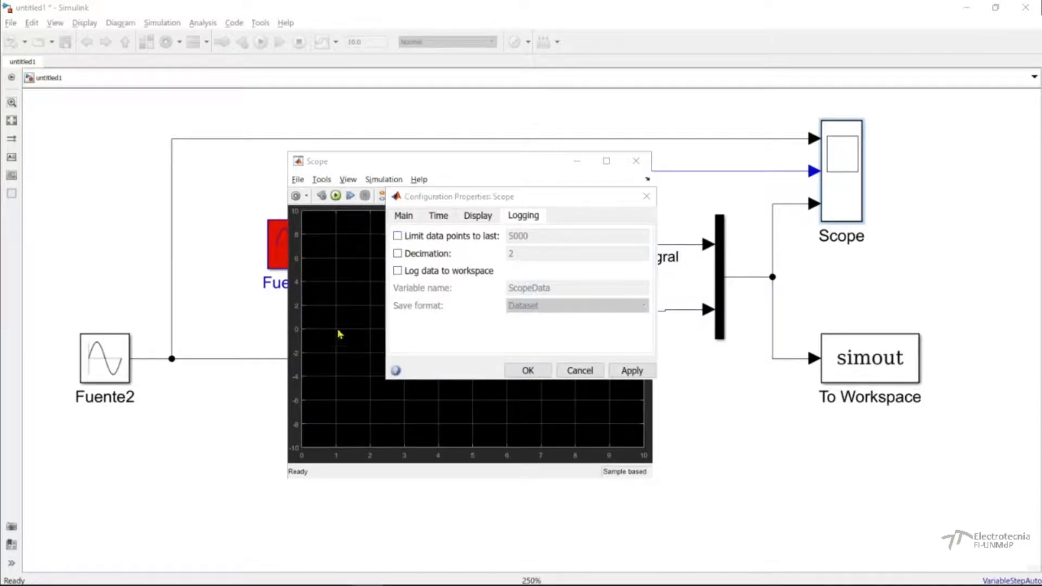
# Try logging the Scope data to the workspace, switch it off again and close the Scope's configuration and window.
pyautogui.click(398, 273)
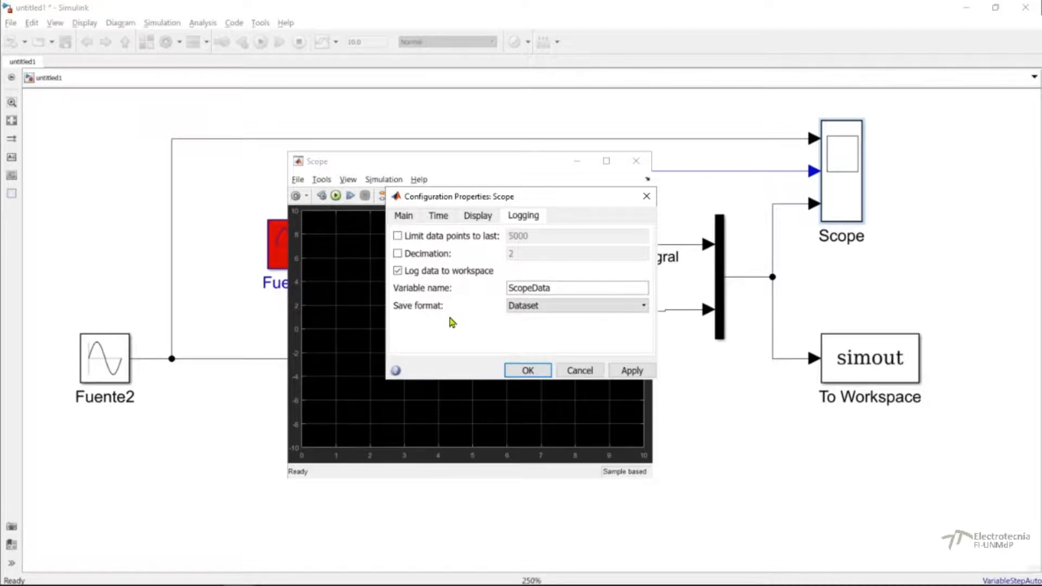
pyautogui.click(398, 271)
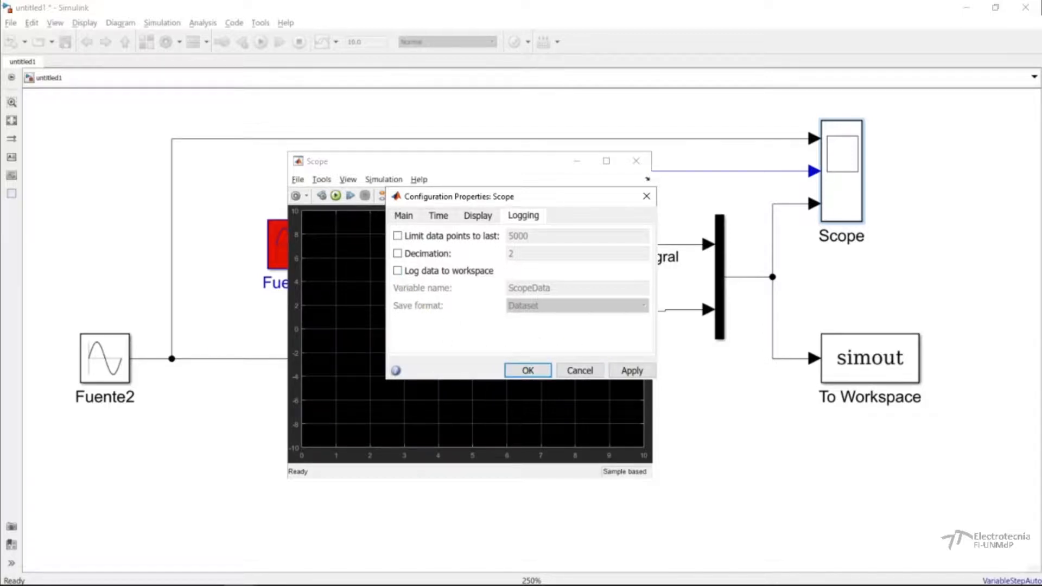
pyautogui.click(367, 585)
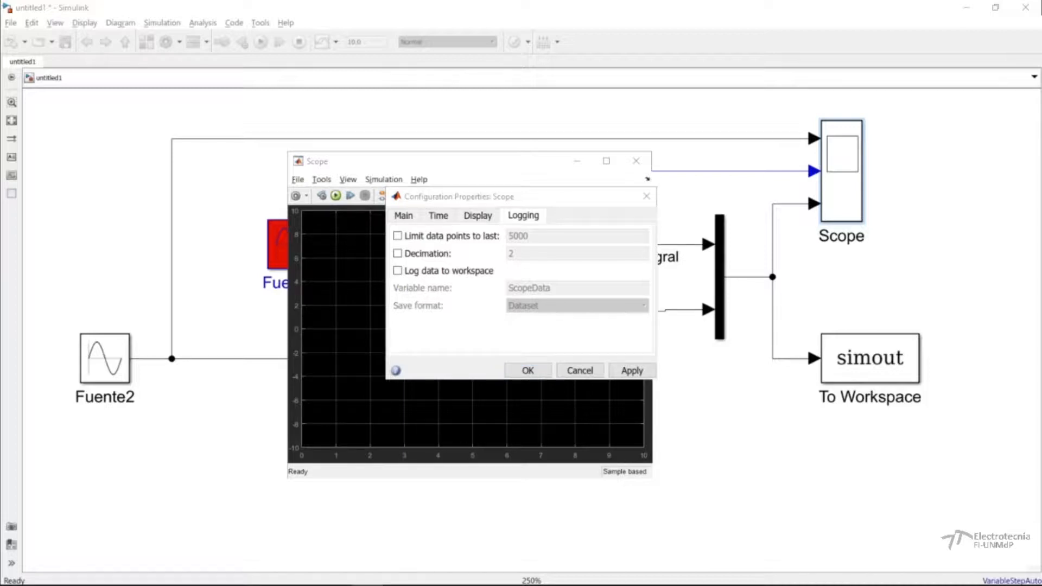
pyautogui.click(527, 371)
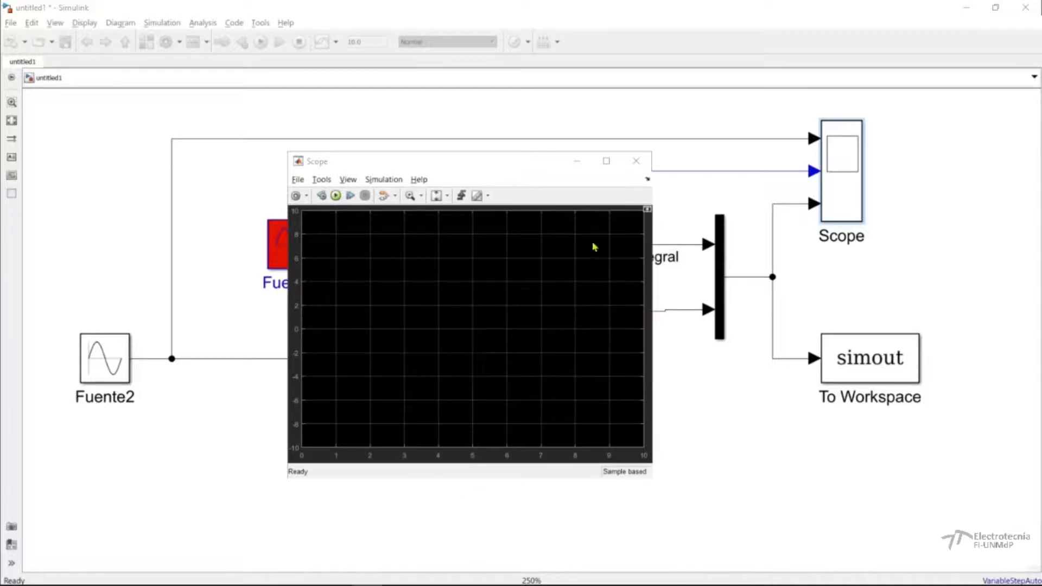
pyautogui.click(635, 160)
# Open the To Workspace block's parameters and review its variable name, data point limit and decimation.
pyautogui.doubleClick(855, 360)
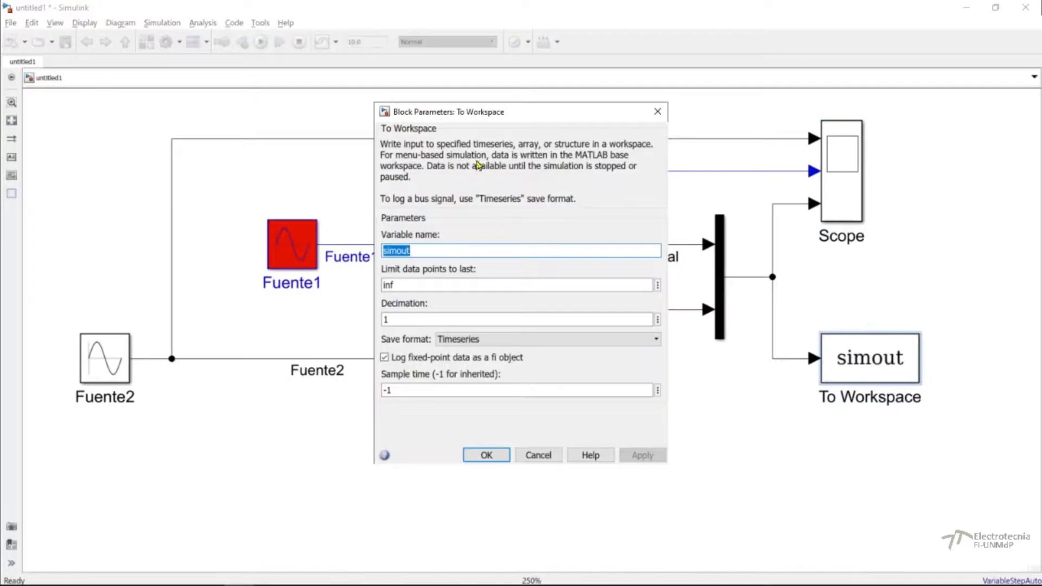
pyautogui.moveTo(460, 112); pyautogui.dragTo(440, 107)
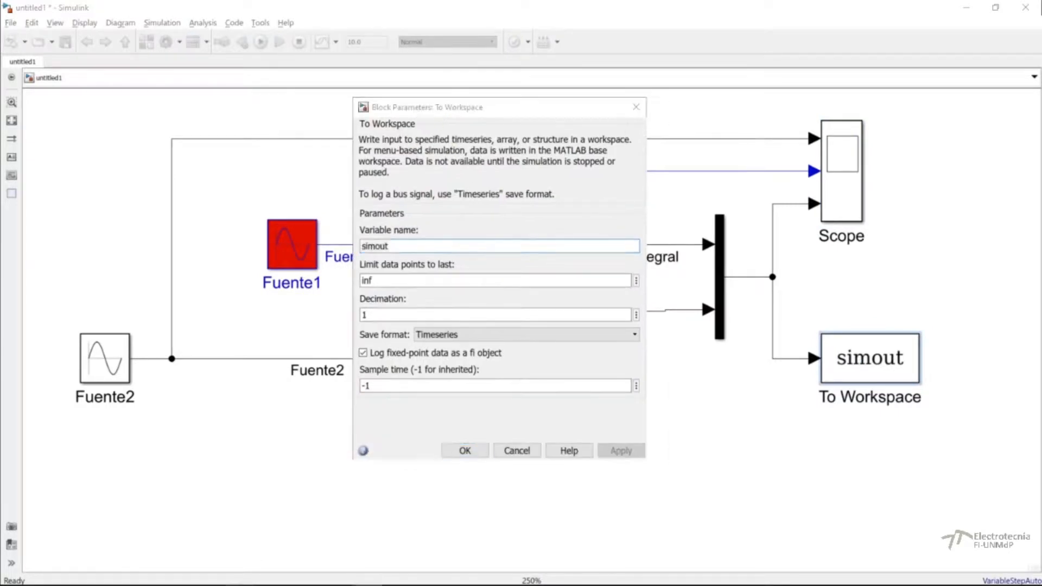
pyautogui.doubleClick(387, 245)
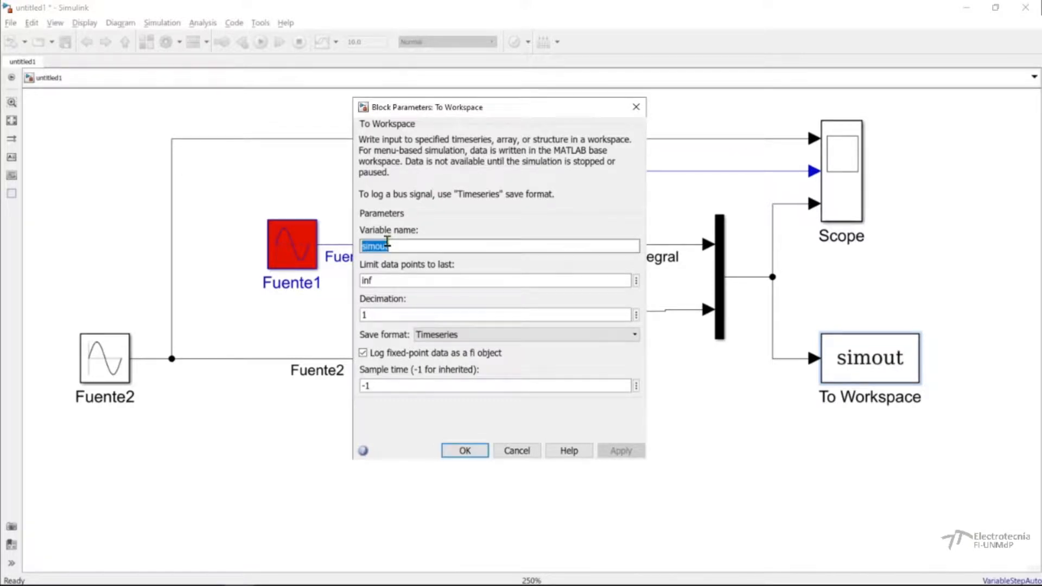
pyautogui.doubleClick(377, 280)
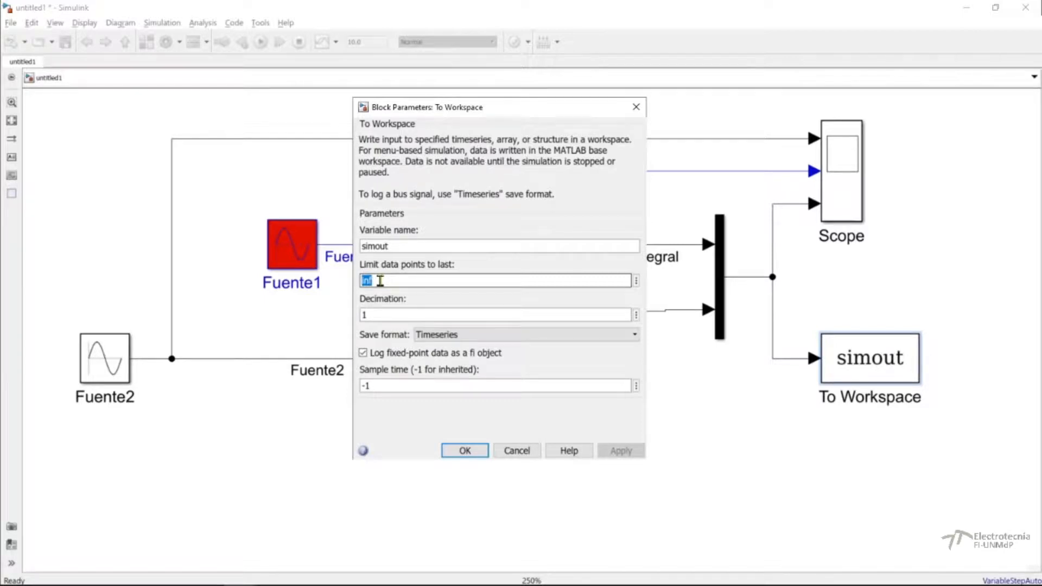
pyautogui.doubleClick(378, 315)
pyautogui.click(378, 314)
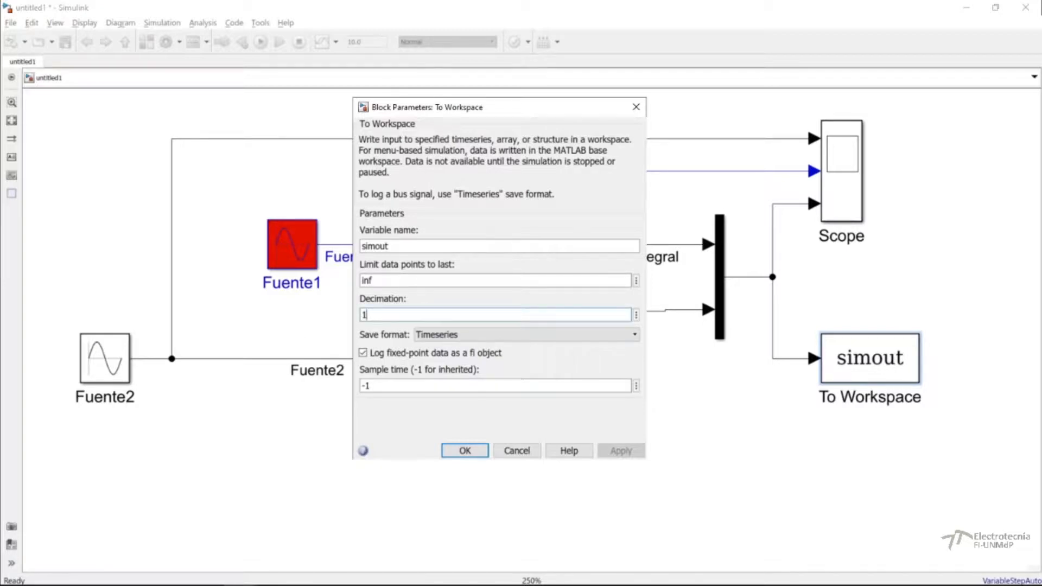
# Set the To Workspace block's save format to Array and accept the block parameters.
pyautogui.click(444, 337)
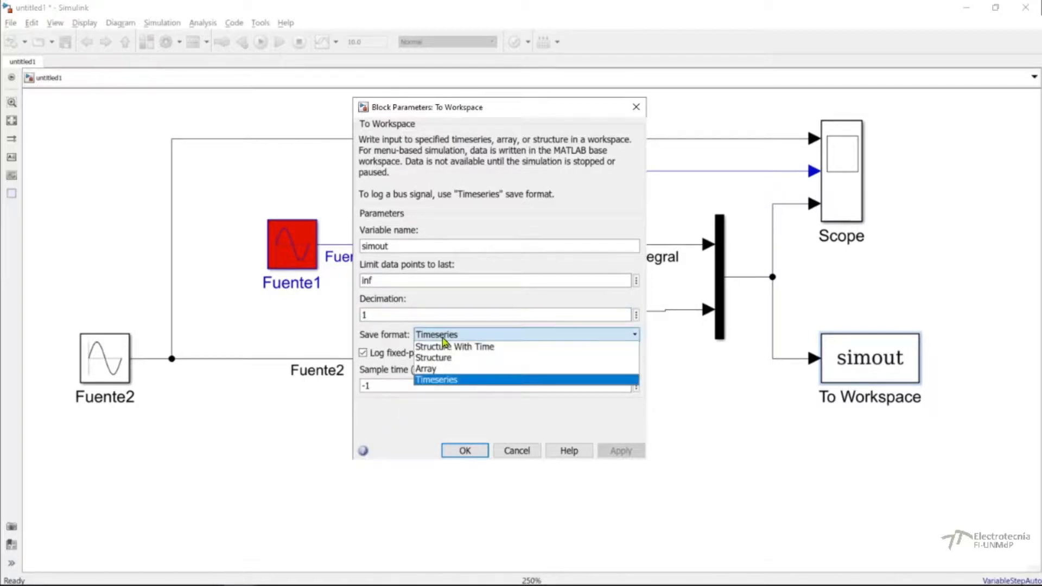
pyautogui.click(427, 380)
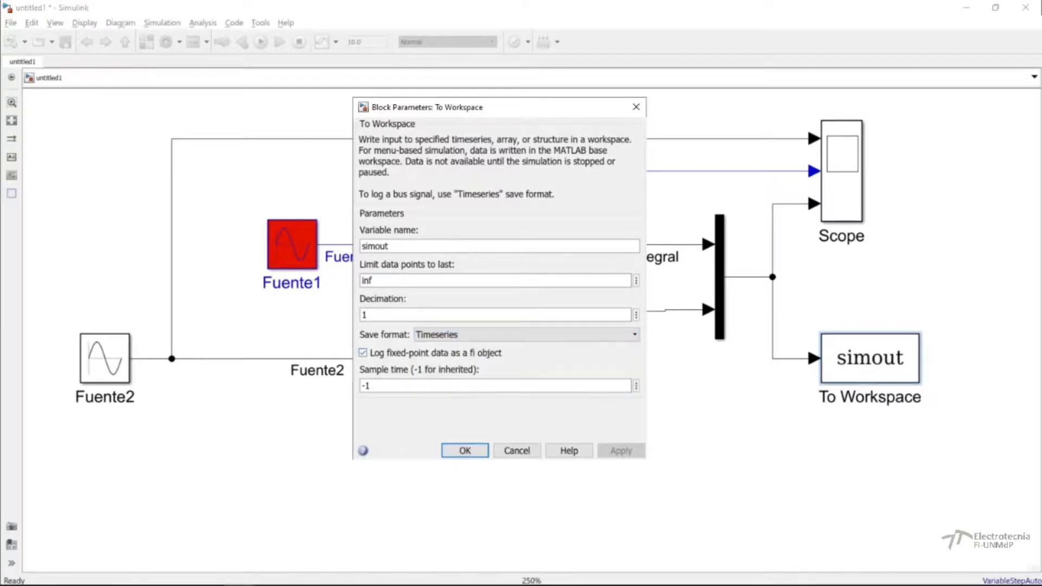
pyautogui.click(428, 334)
pyautogui.click(440, 380)
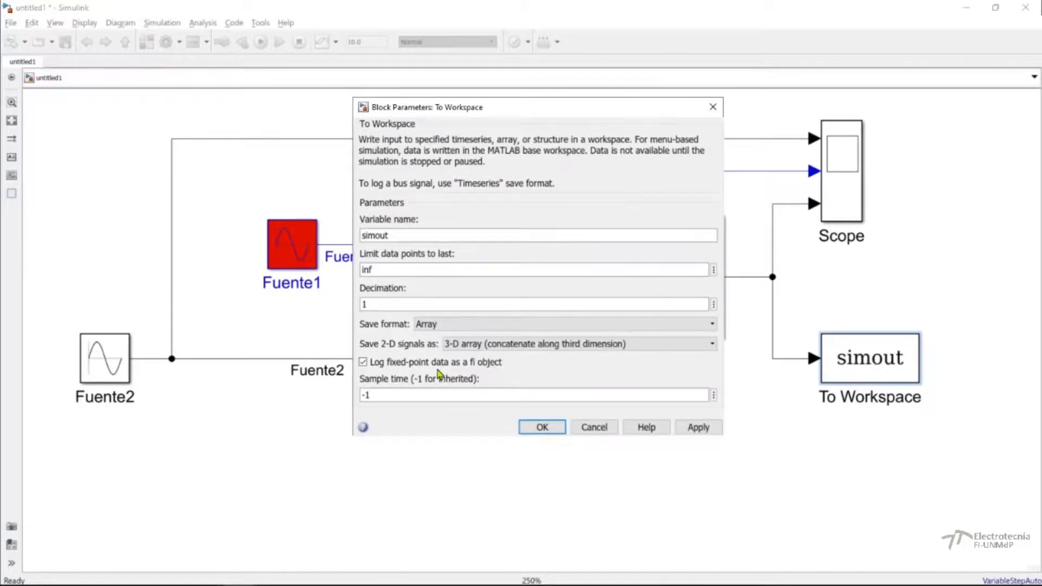
pyautogui.click(367, 585)
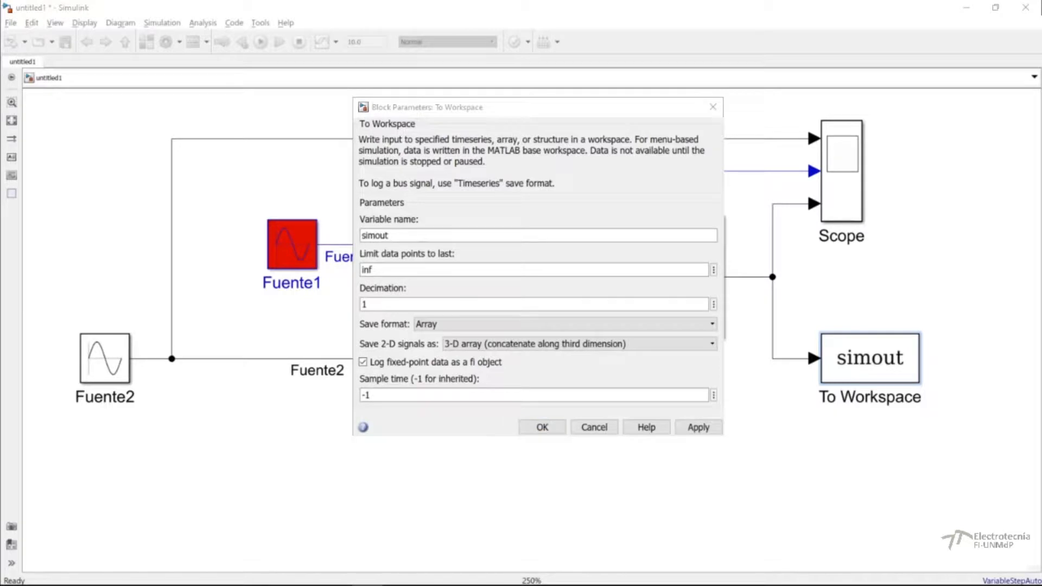
pyautogui.click(549, 428)
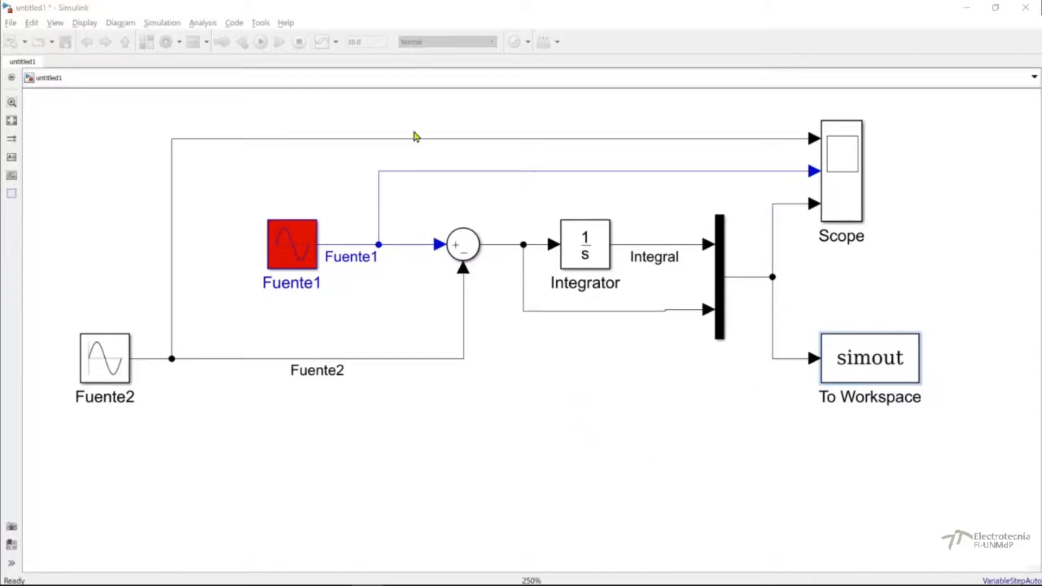
# Add the text annotation "Ejemplo 1: creación de modelo Simulink" in the empty area above the block diagram.
pyautogui.doubleClick(382, 112)
pyautogui.write('Ejemp')
pyautogui.press('BackSpace')
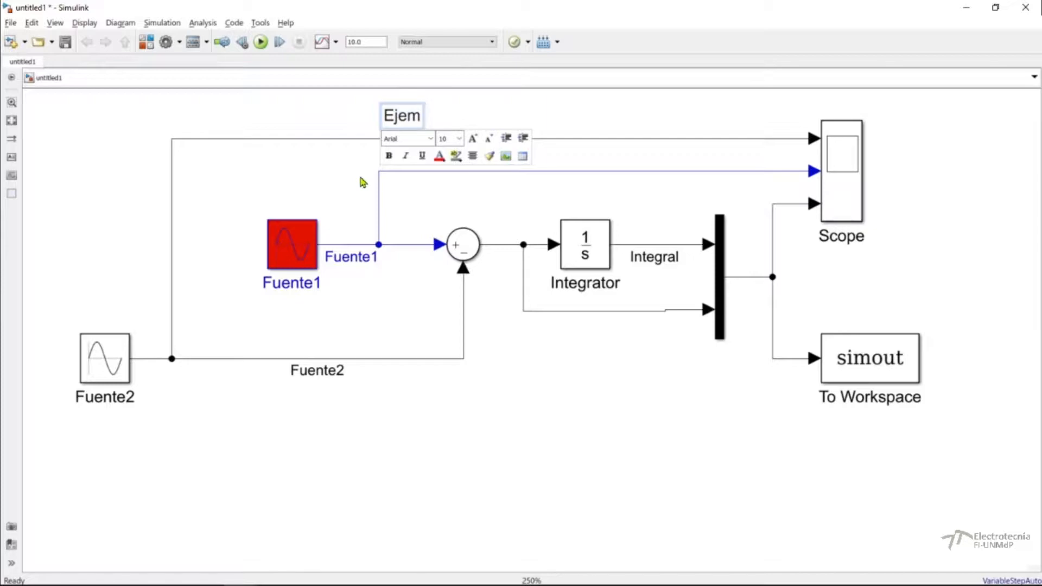
pyautogui.write('plo 1')
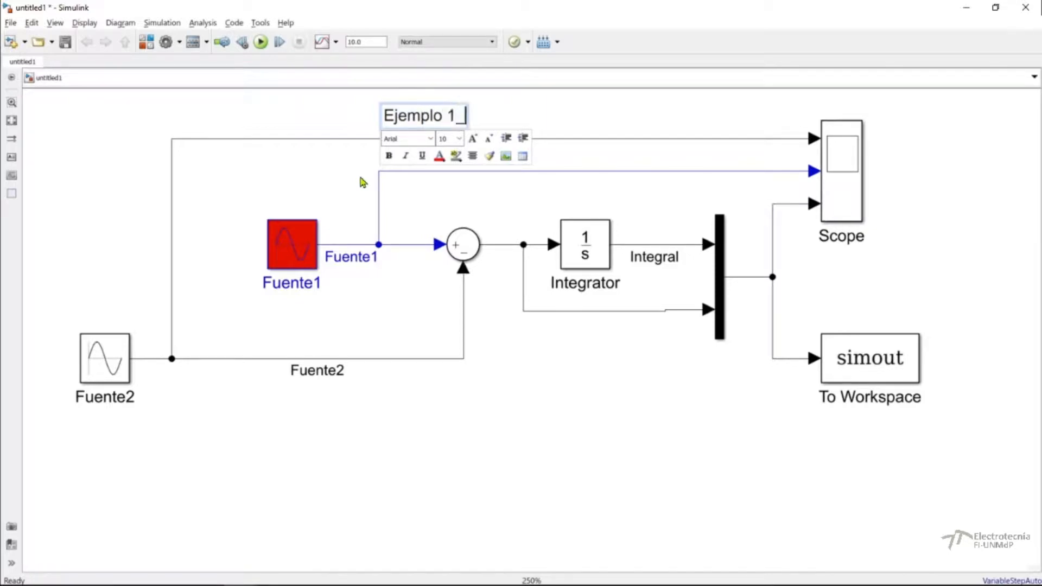
pyautogui.write(':  creaci')
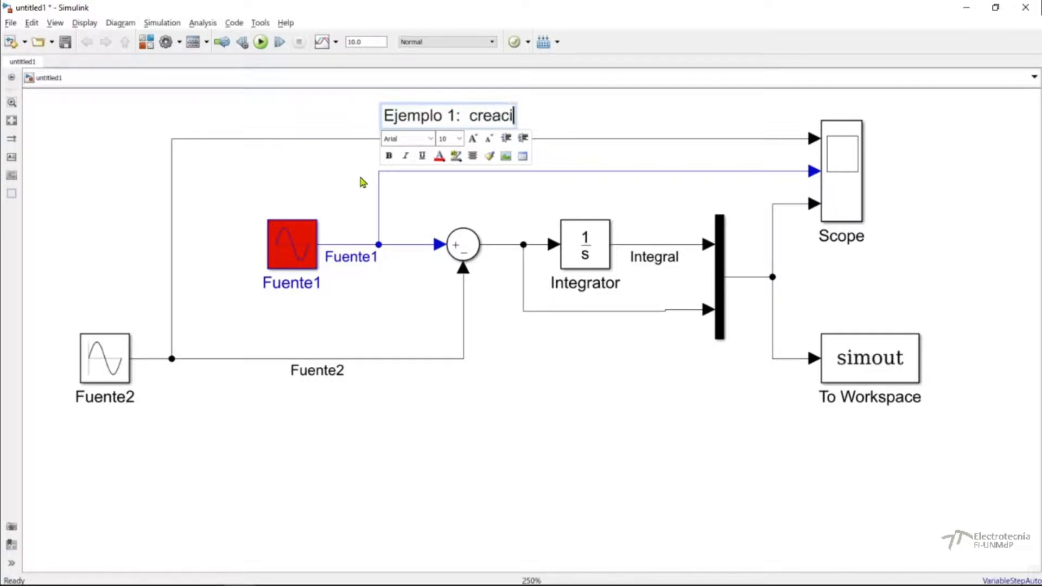
pyautogui.write('ón de mod')
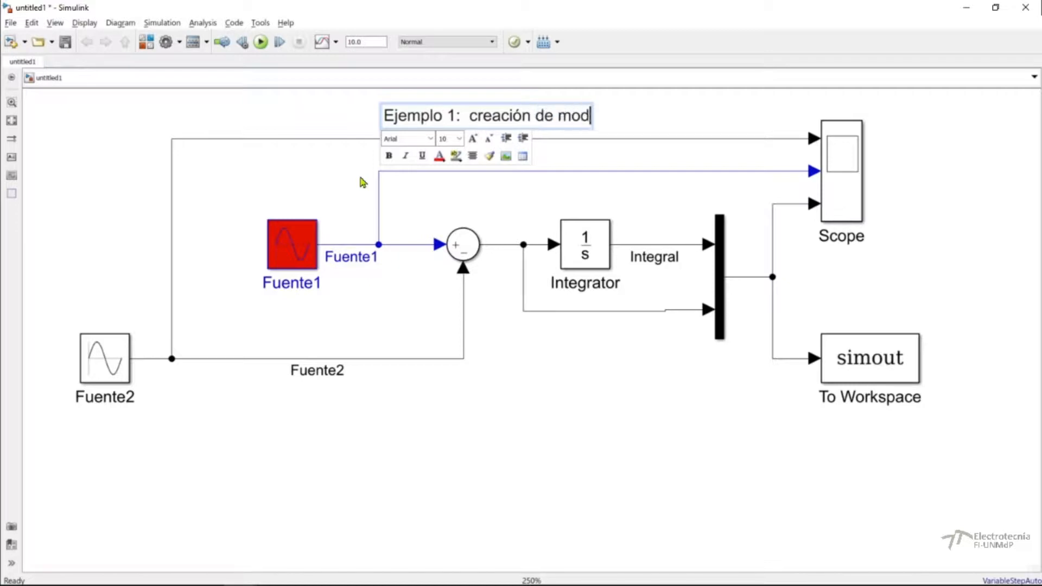
pyautogui.write('elo S')
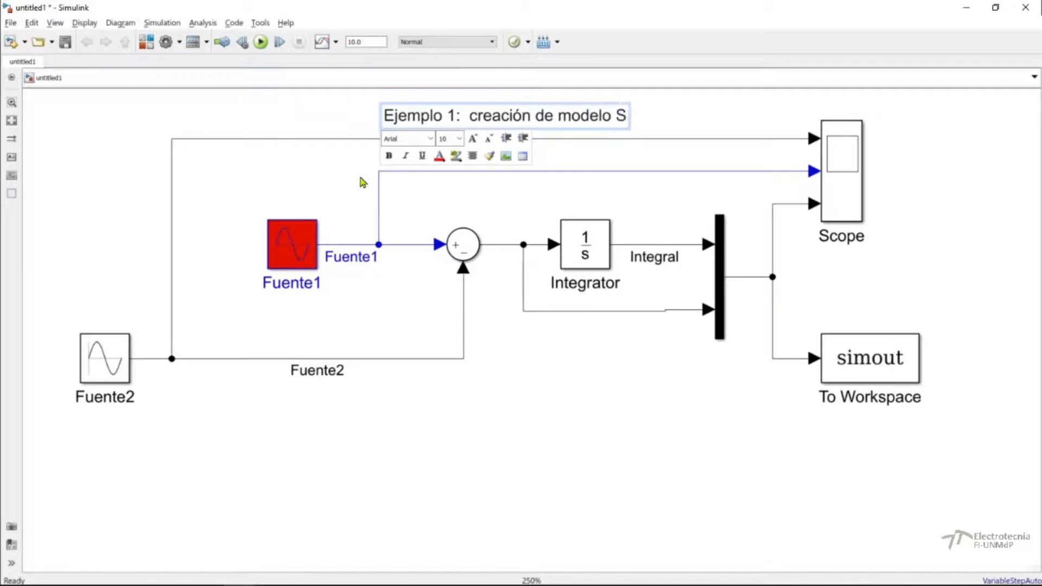
pyautogui.write('imulink')
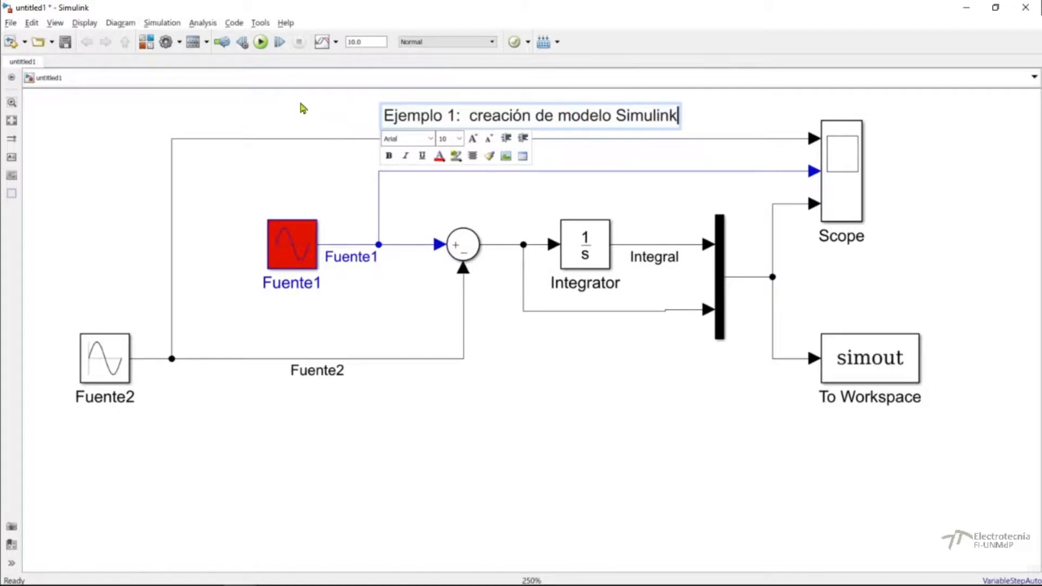
# Make the "Ejemplo 1:" part of the title annotation bold.
pyautogui.click(386, 116)
pyautogui.moveTo(387, 116); pyautogui.dragTo(468, 116)
pyautogui.click(389, 157)
pyautogui.click(330, 120)
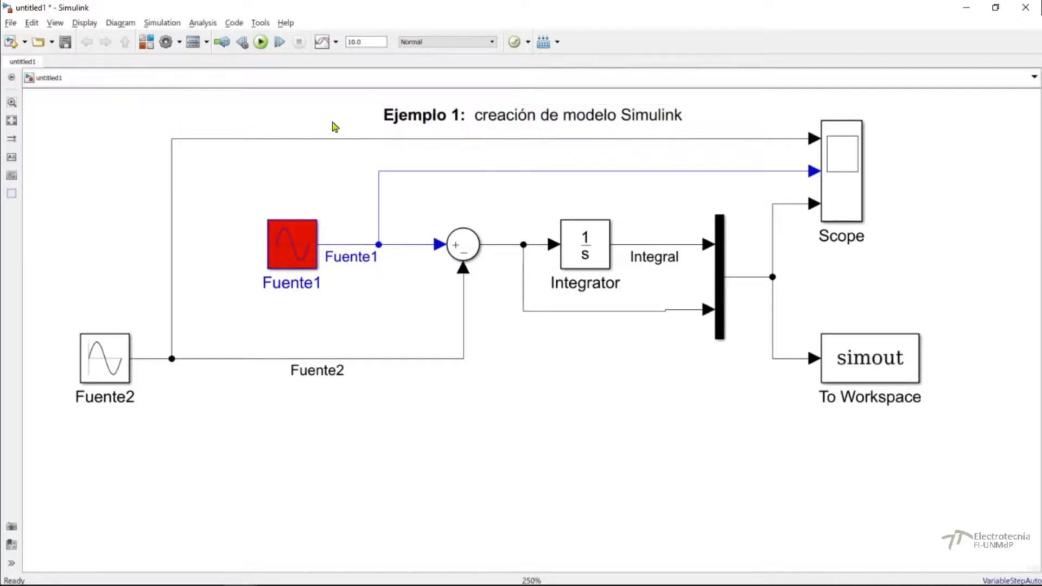
# Move the title annotation slightly higher above the block diagram and deselect it.
pyautogui.click(455, 123)
pyautogui.moveTo(452, 119); pyautogui.dragTo(453, 114)
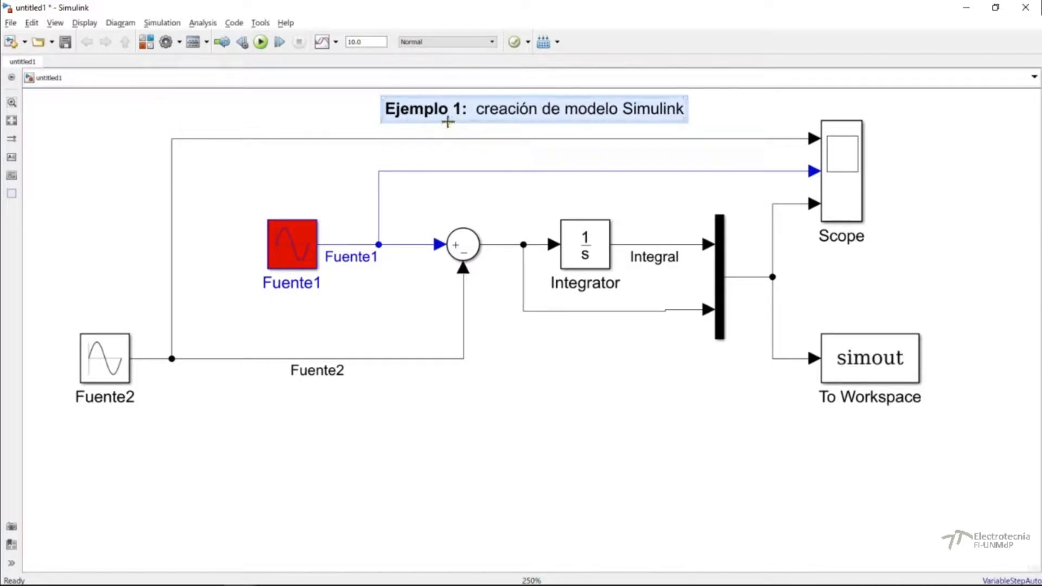
pyautogui.hotkey('ctrl', 's')
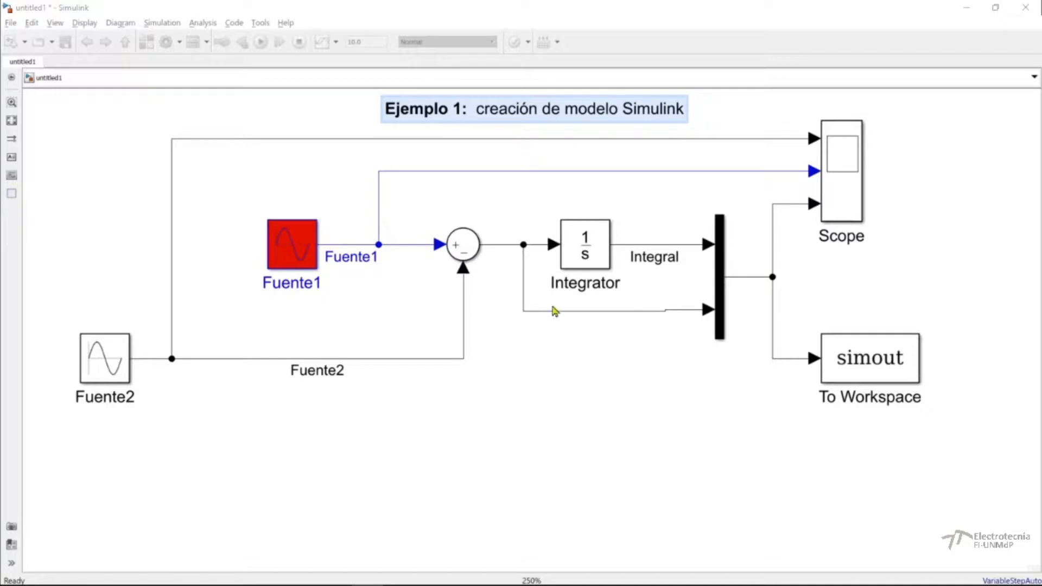
pyautogui.click(758, 121)
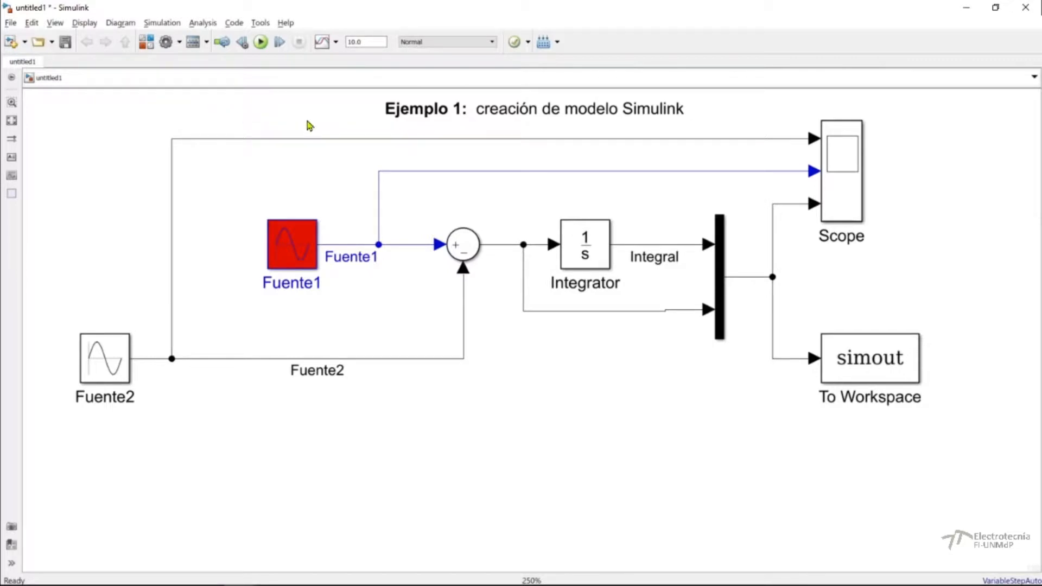
# Set the simulation stop time to 1 in the model's configuration parameters.
pyautogui.click(165, 43)
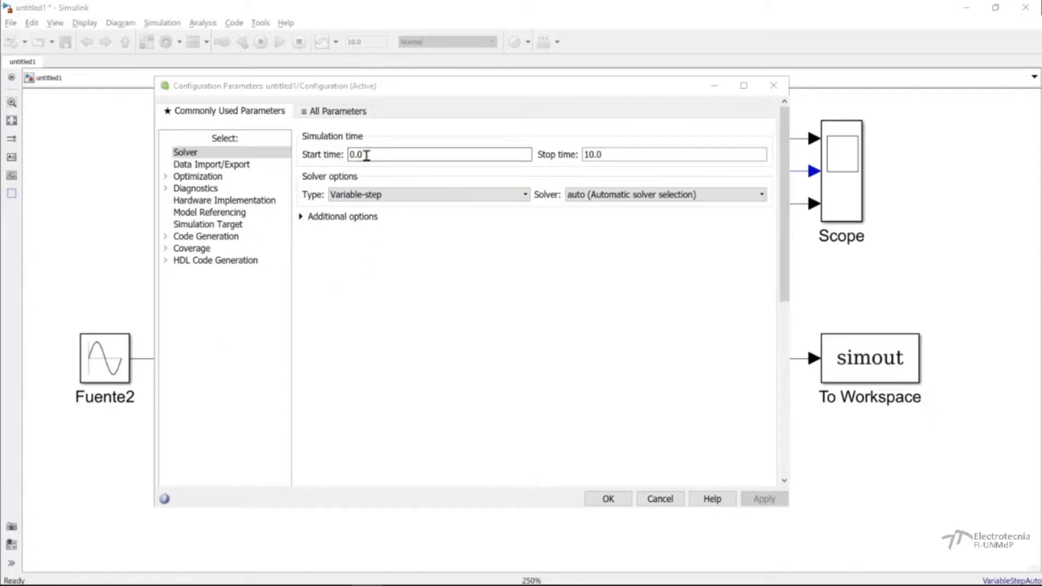
pyautogui.doubleClick(623, 155)
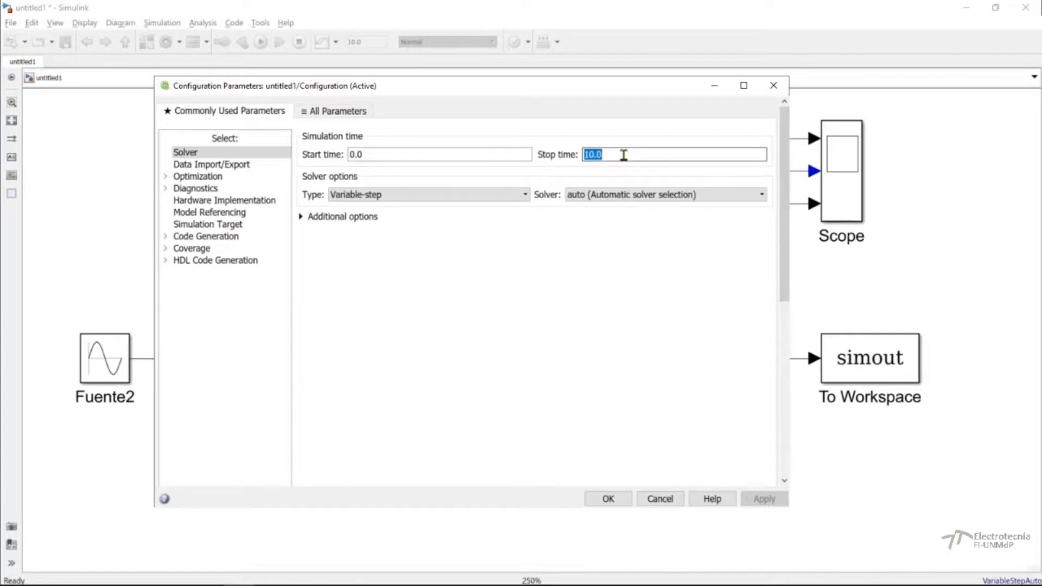
pyautogui.doubleClick(396, 154)
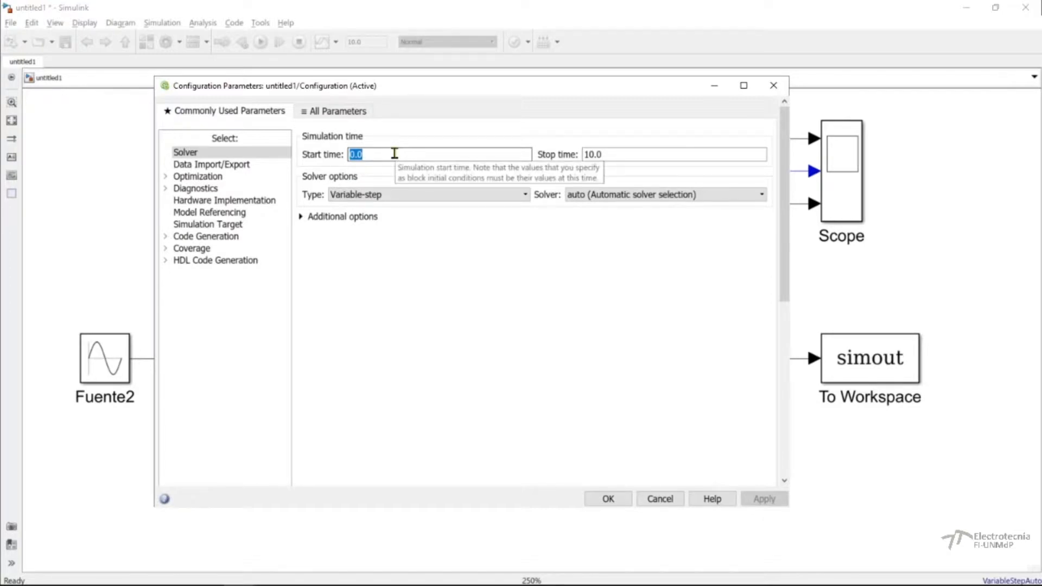
pyautogui.doubleClick(608, 155)
pyautogui.write('1')
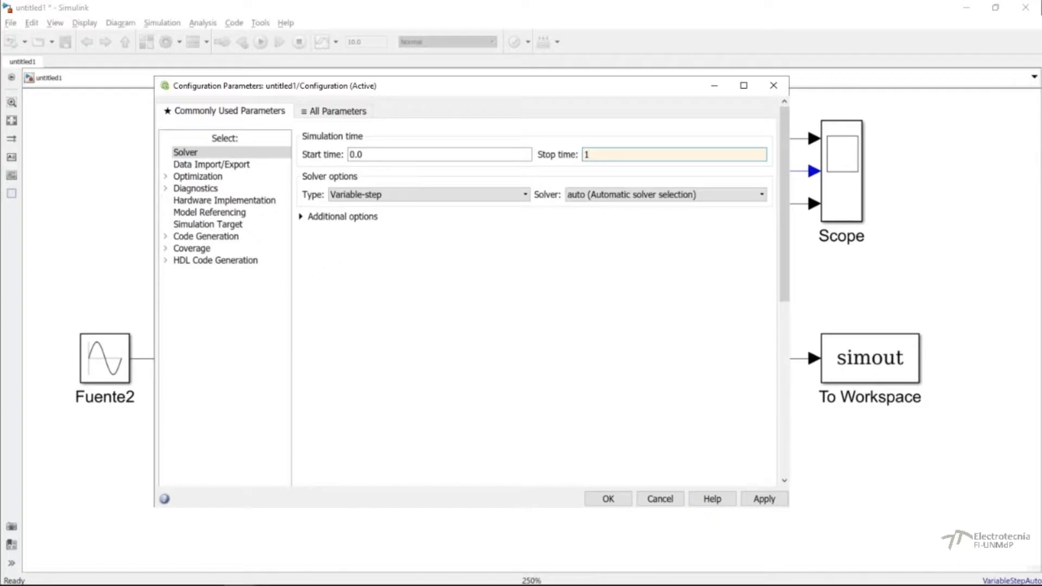
pyautogui.click(367, 585)
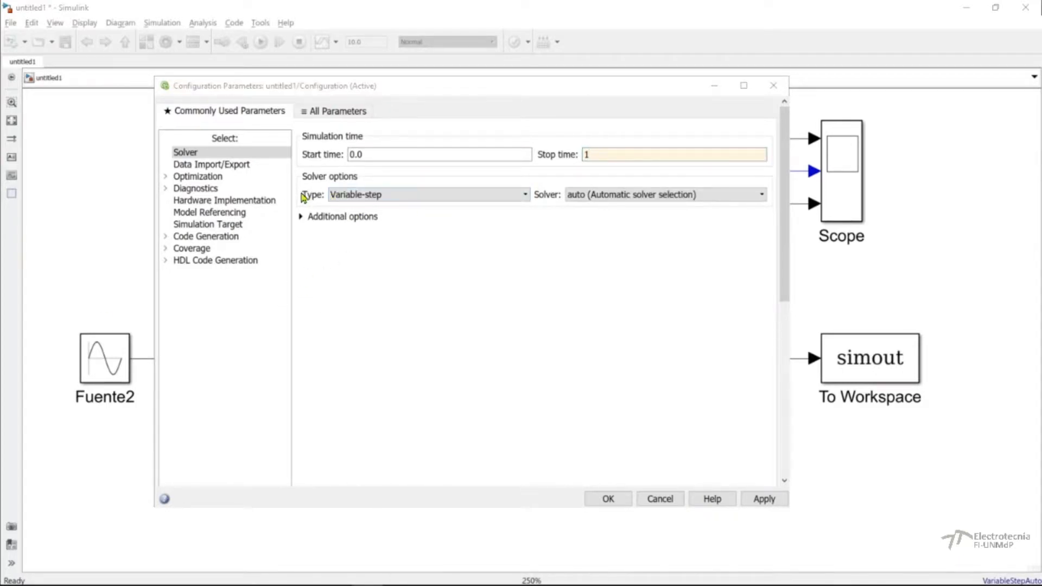
# Set the solver type to Fixed-step and choose the ode3 (Bogacki-Shampine) solver in the model's configuration parameters.
pyautogui.click(342, 199)
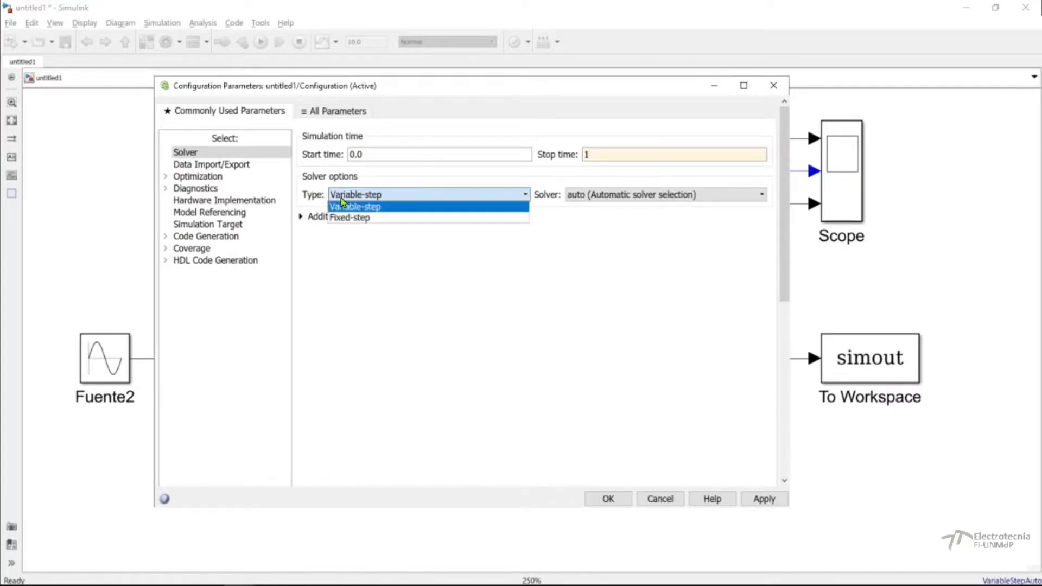
pyautogui.click(344, 217)
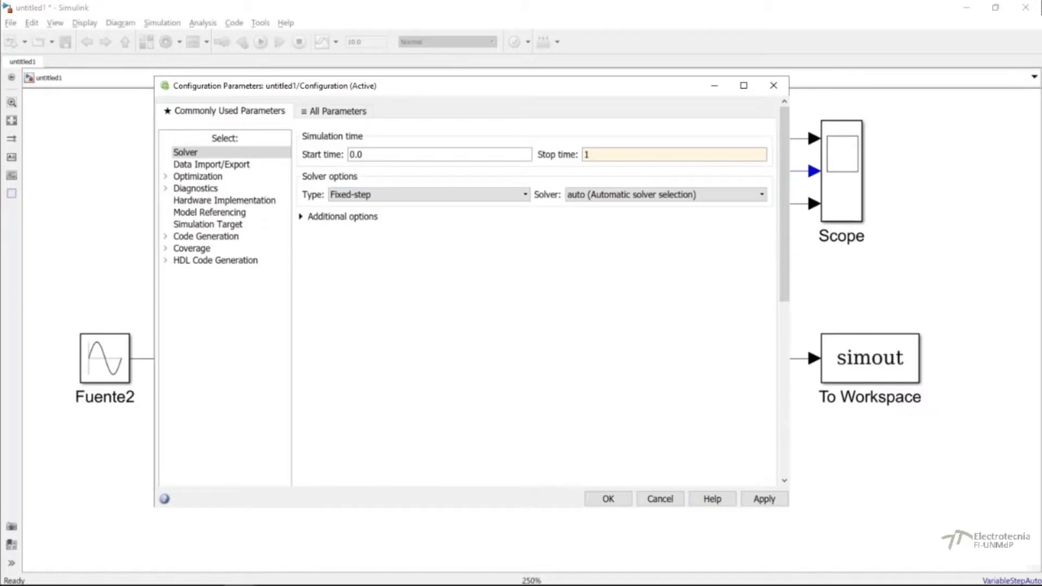
pyautogui.click(659, 194)
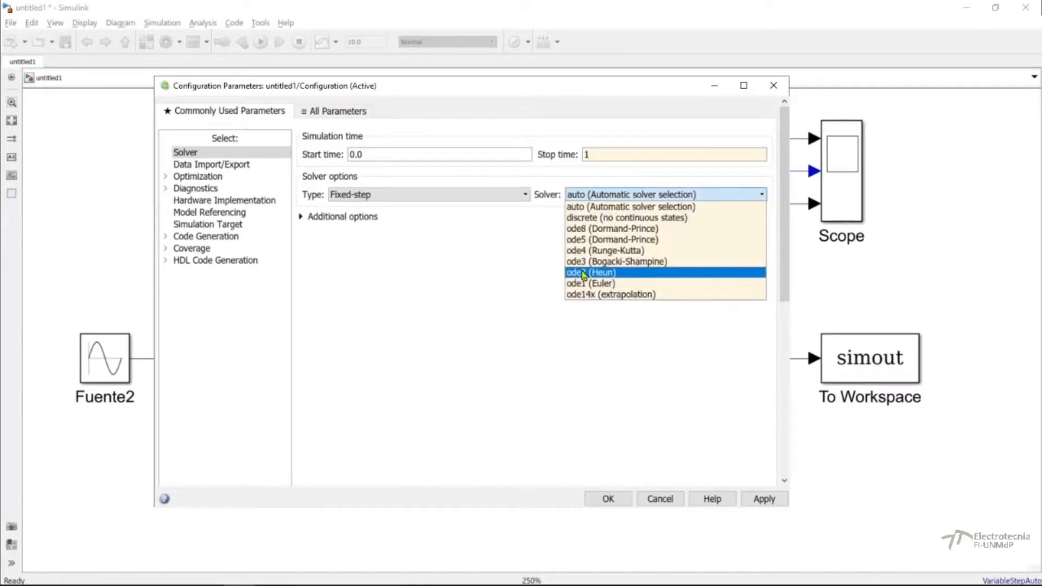
pyautogui.click(607, 263)
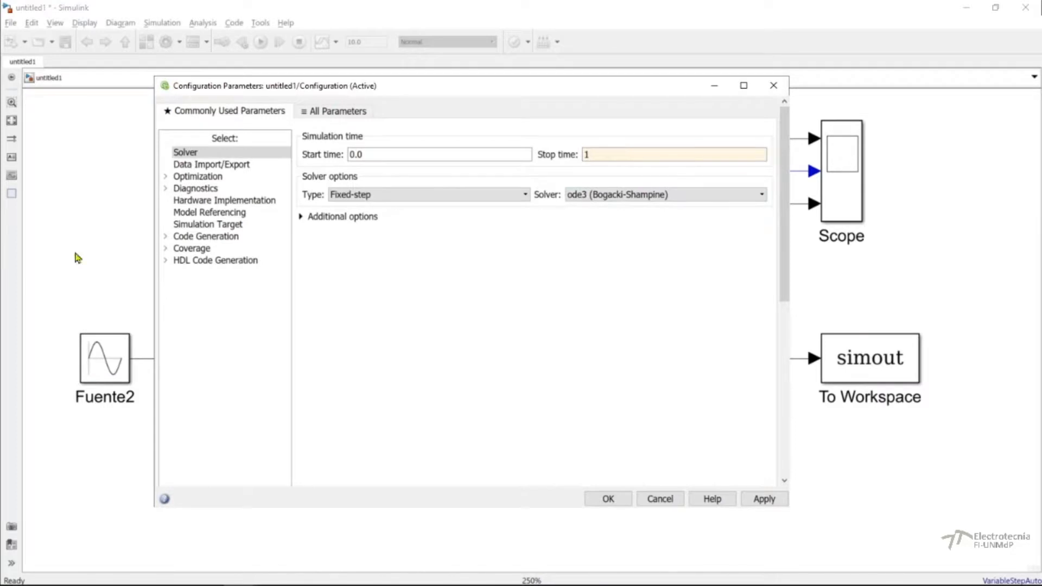
# Expand the additional solver options, and apply the configuration parameters and close their dialog.
pyautogui.click(302, 218)
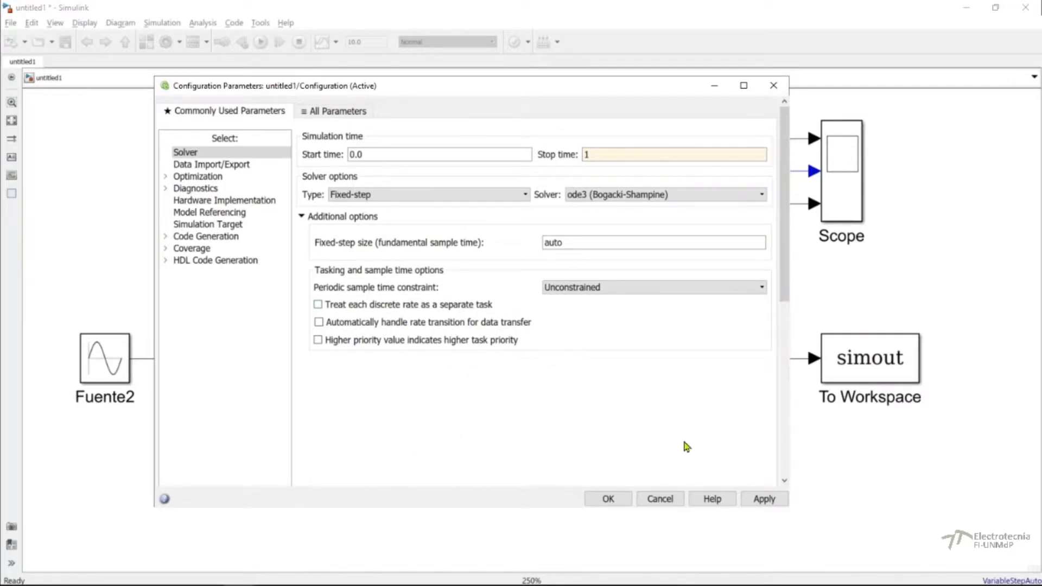
pyautogui.click(763, 498)
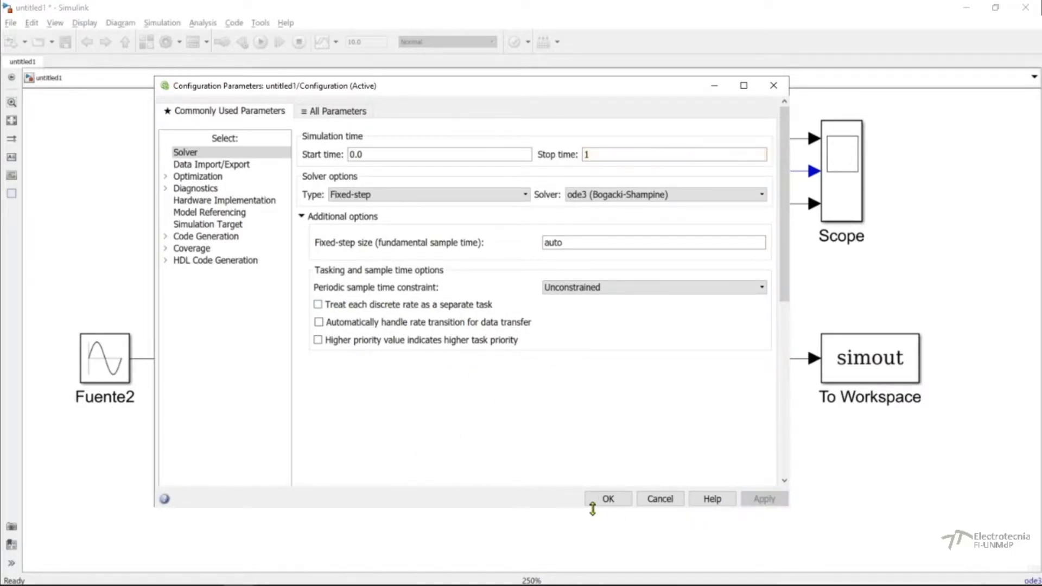
pyautogui.click(605, 498)
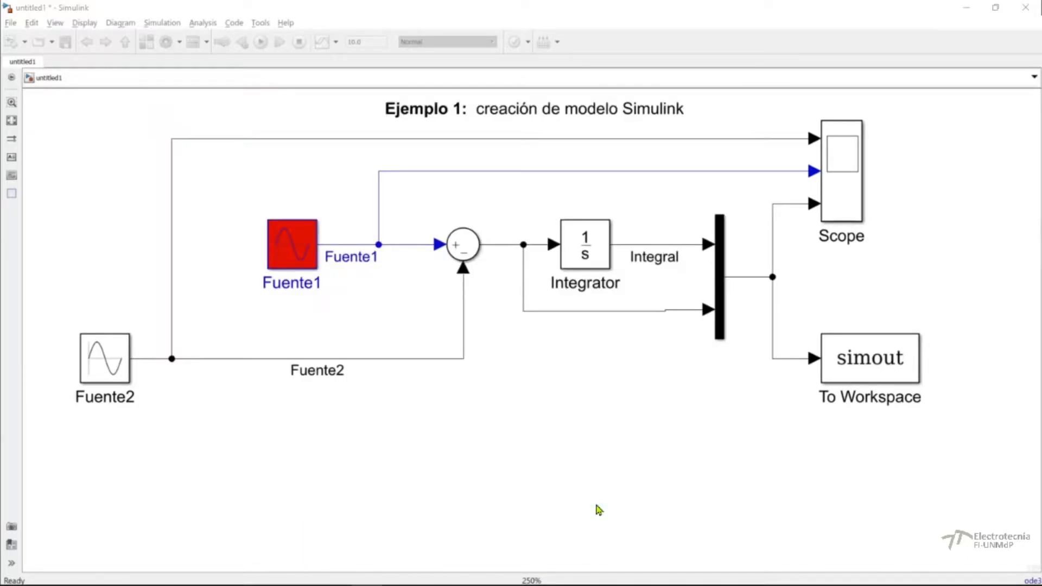
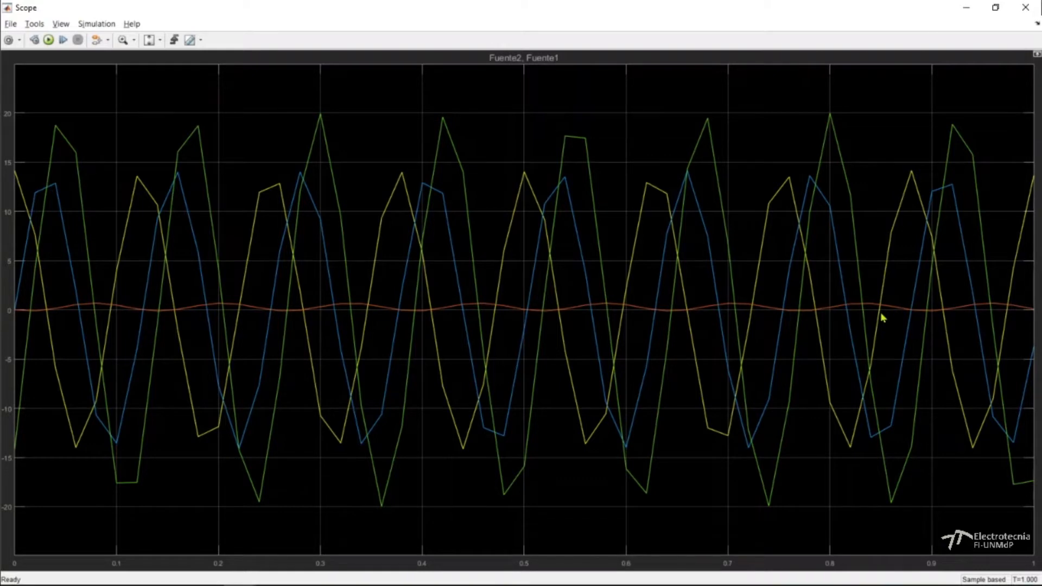
# Close the Scope and set the fixed-step size to 0.001 in the model's configuration parameters, applying the change and closing the dialog.
pyautogui.click(1014, 11)
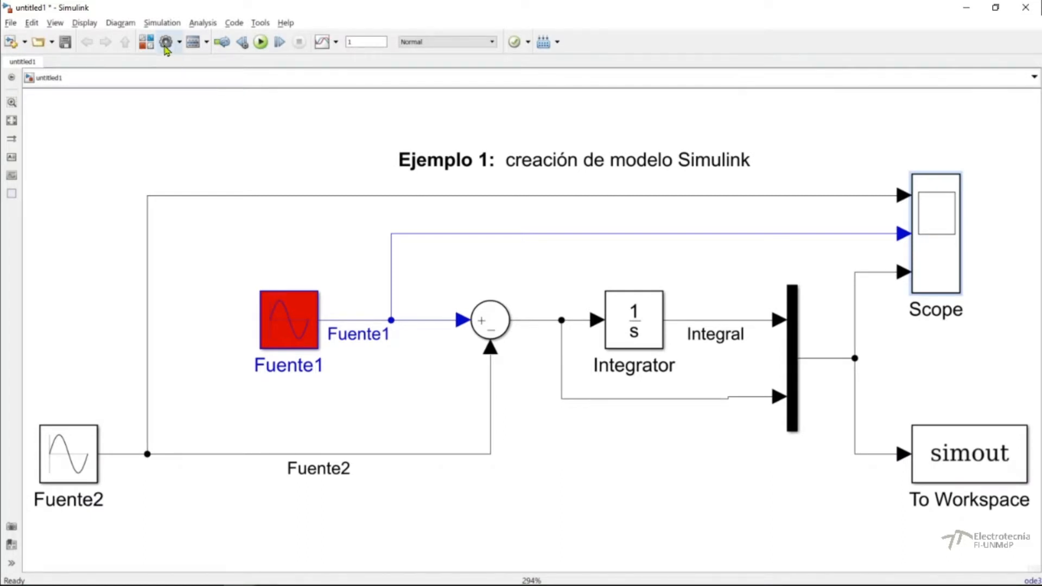
pyautogui.click(166, 47)
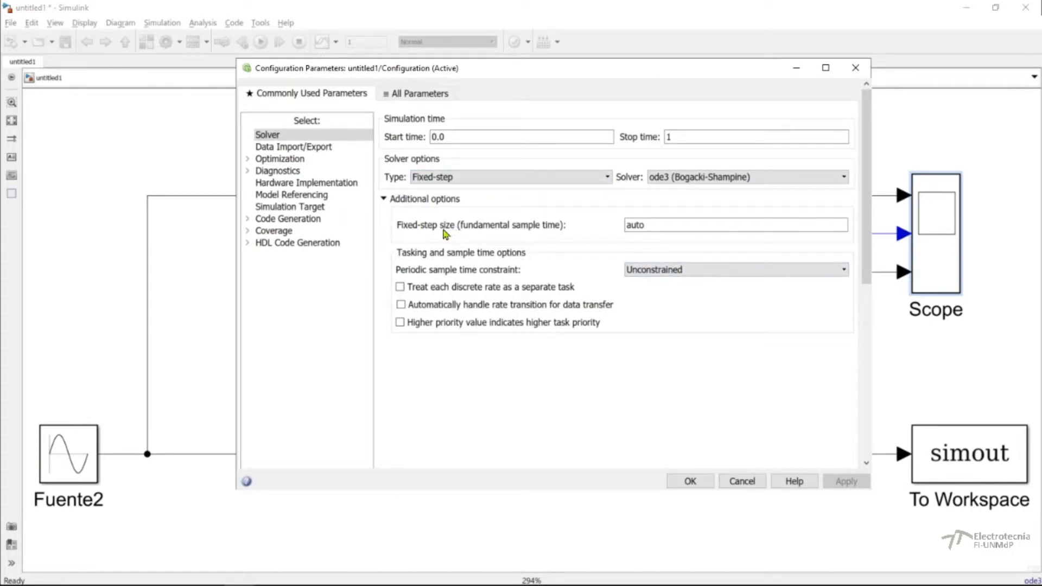
pyautogui.doubleClick(645, 226)
pyautogui.doubleClick(645, 226)
pyautogui.write('0.001')
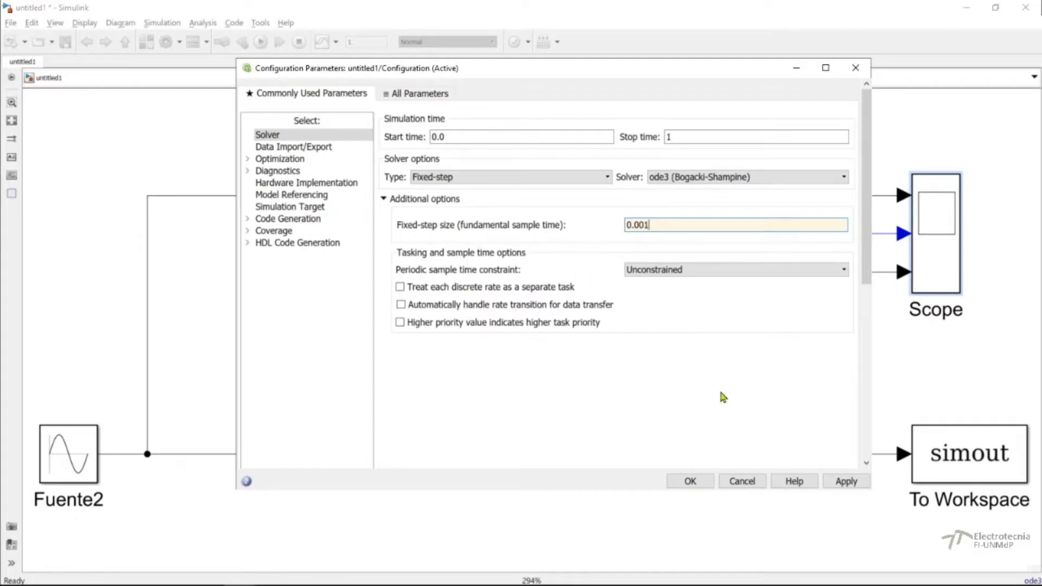
pyautogui.click(844, 487)
pyautogui.click(705, 487)
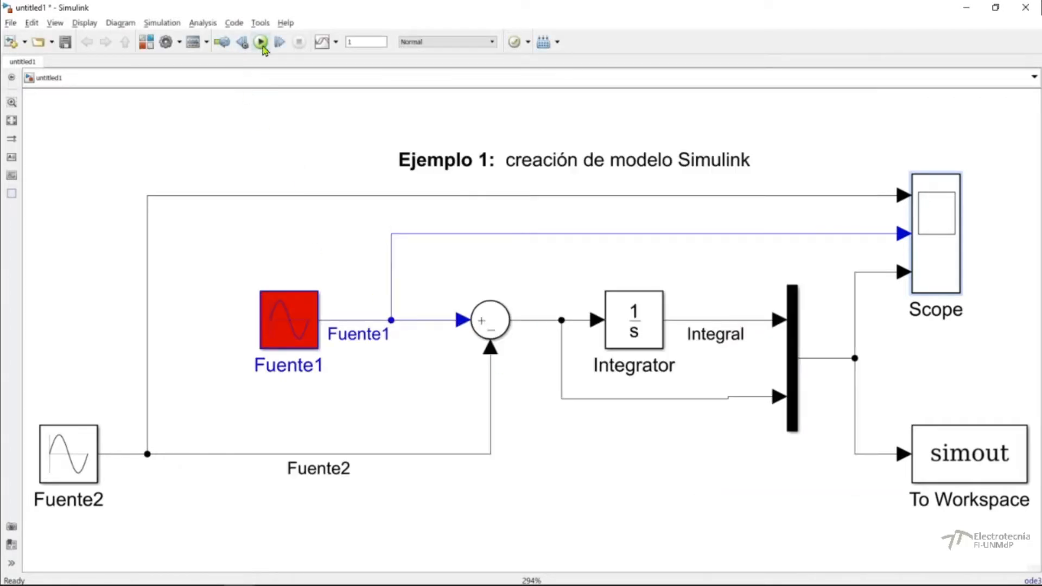
# Run the simulation and open the Scope block's plot in a maximized window.
pyautogui.click(260, 43)
pyautogui.doubleClick(935, 232)
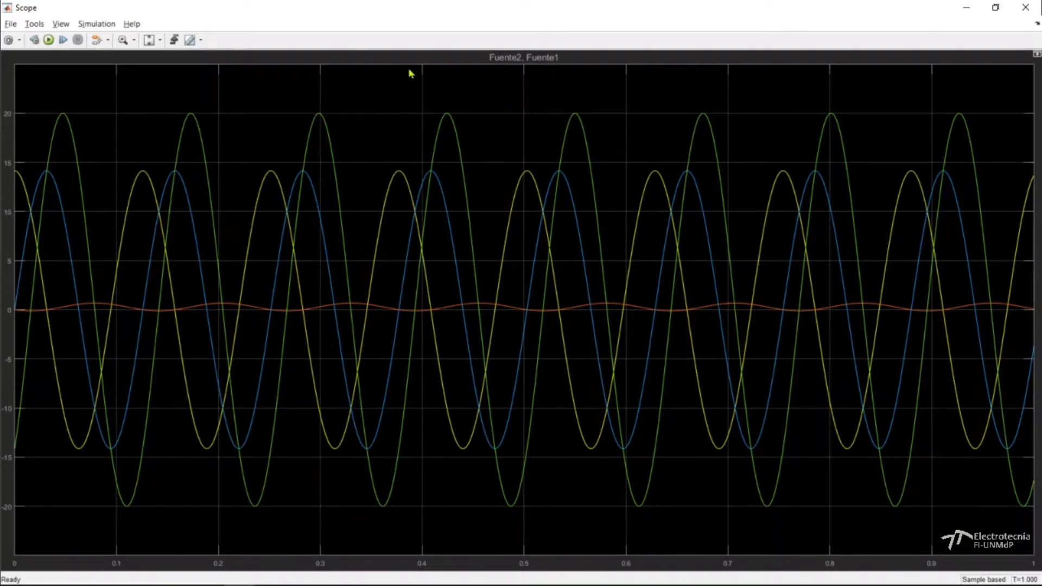
pyautogui.doubleClick(431, 6)
pyautogui.moveTo(463, 133); pyautogui.dragTo(537, 90)
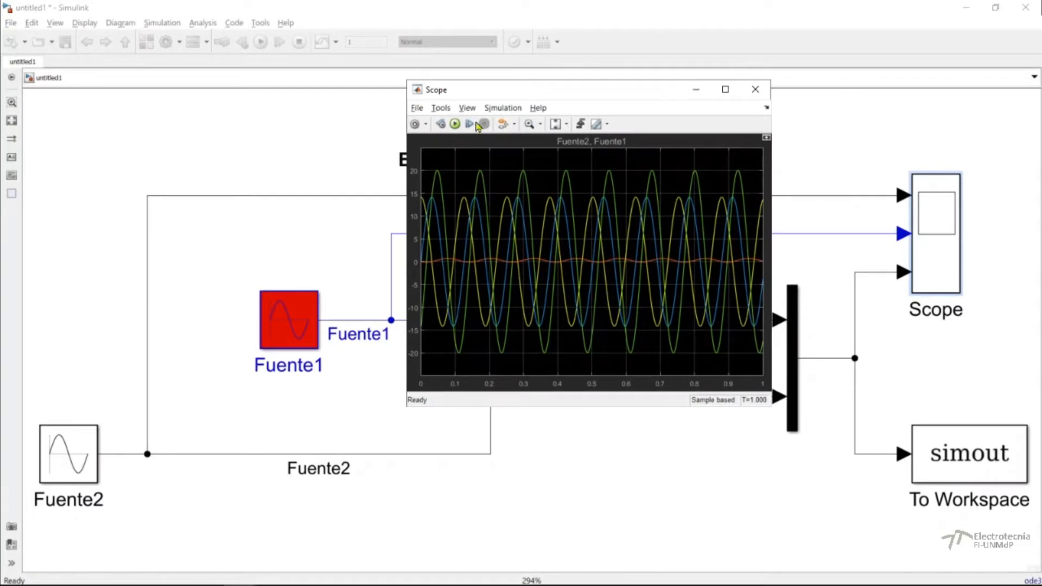
pyautogui.click(725, 90)
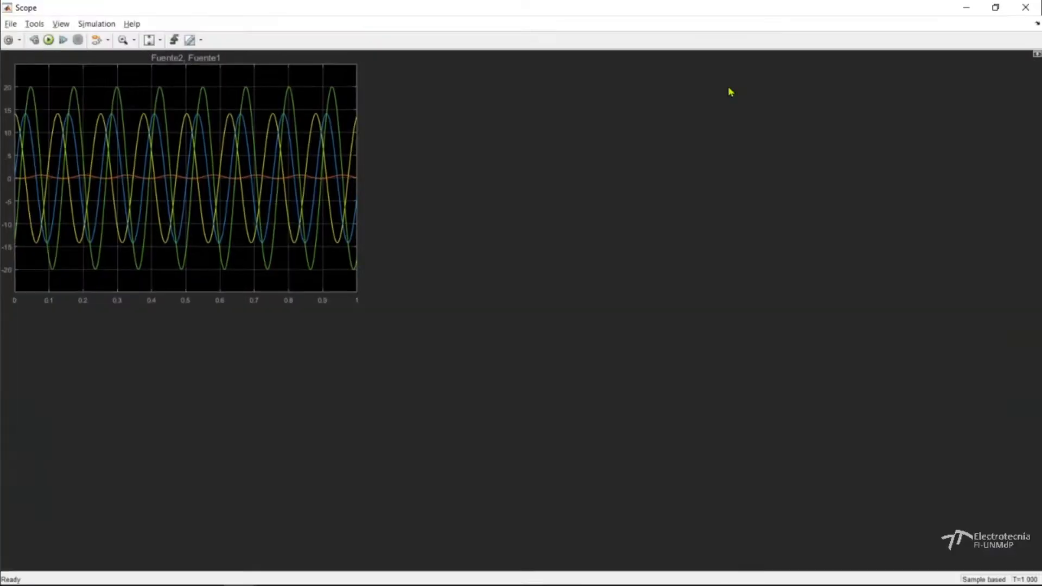
# Show the signal legend in the Scope plot and keep the Scope window maximized.
pyautogui.click(57, 24)
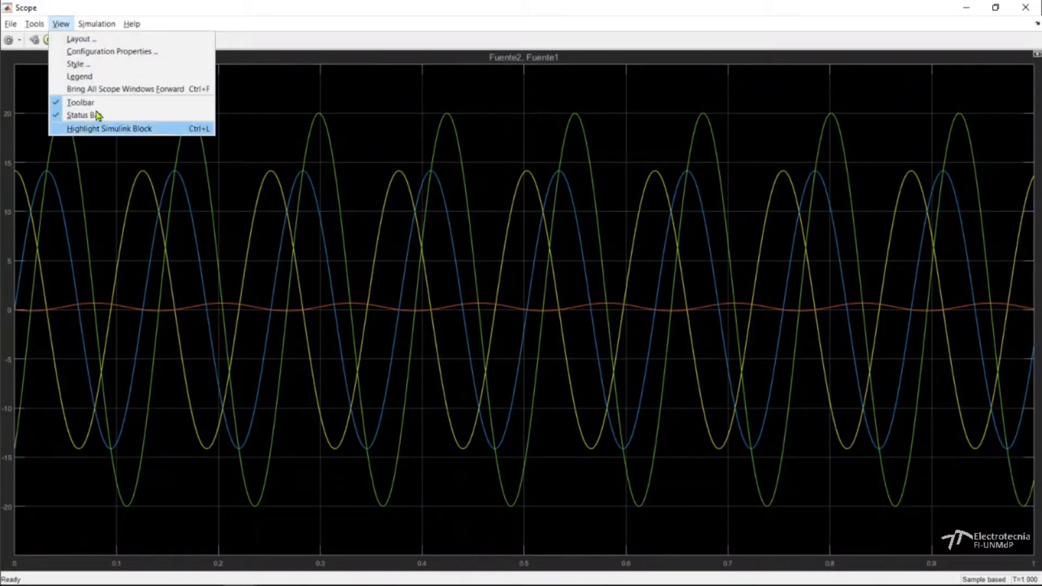
pyautogui.click(76, 64)
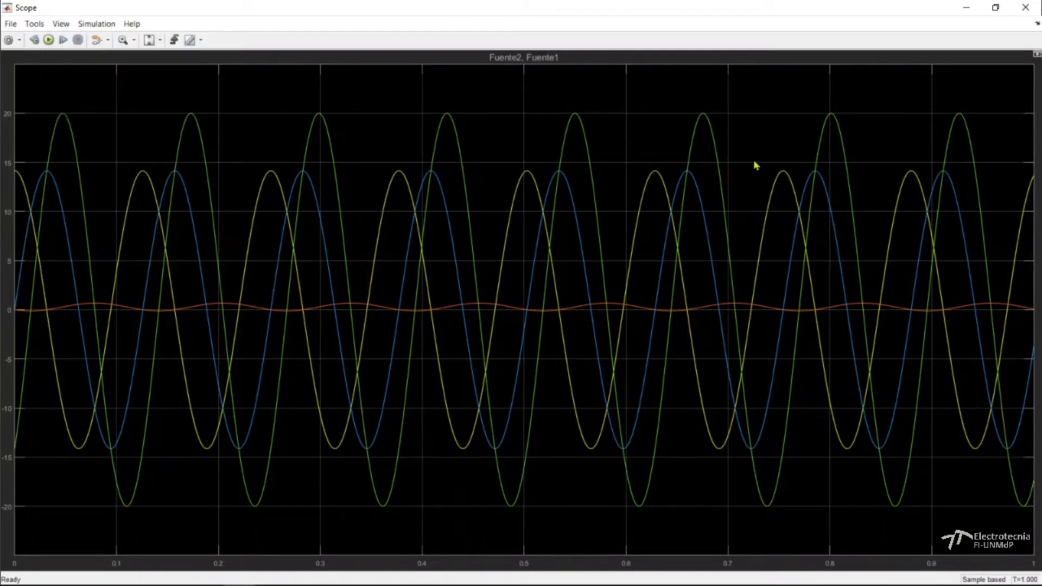
pyautogui.click(995, 8)
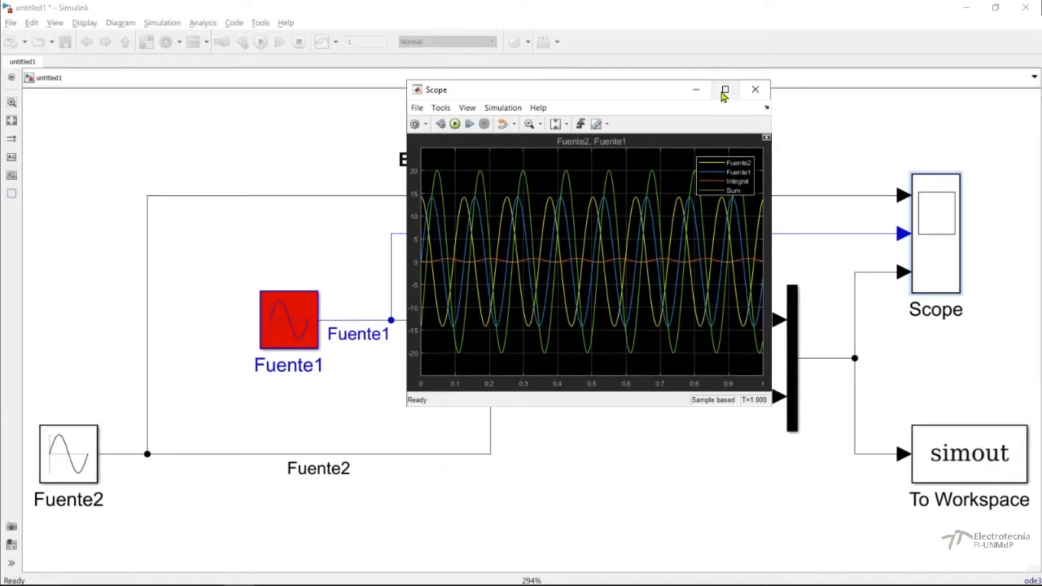
pyautogui.click(725, 89)
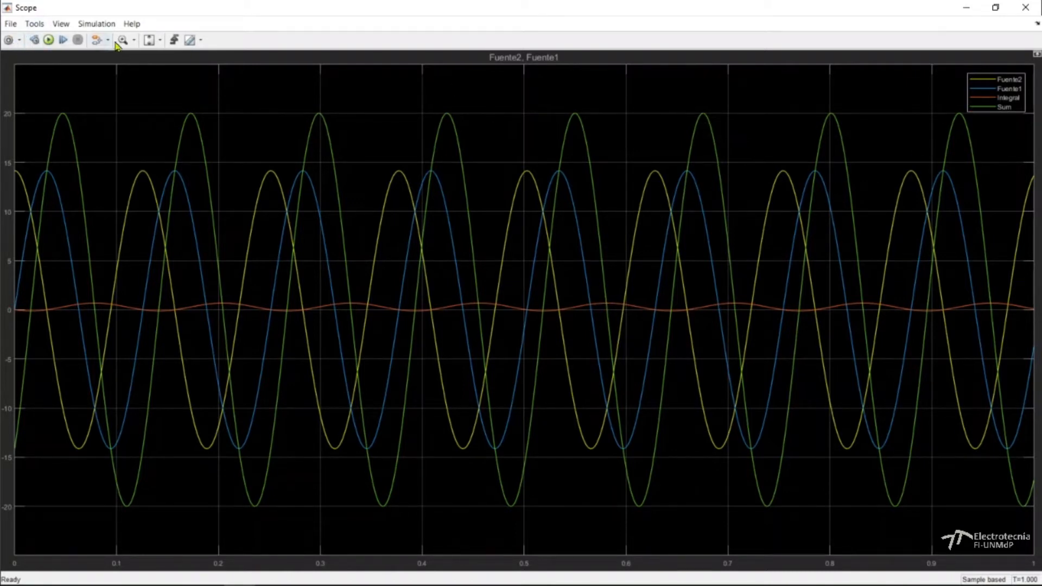
# Scale both Scope axes to fit the signals and arrange the Scope displays in a 2-by-2 layout.
pyautogui.click(160, 40)
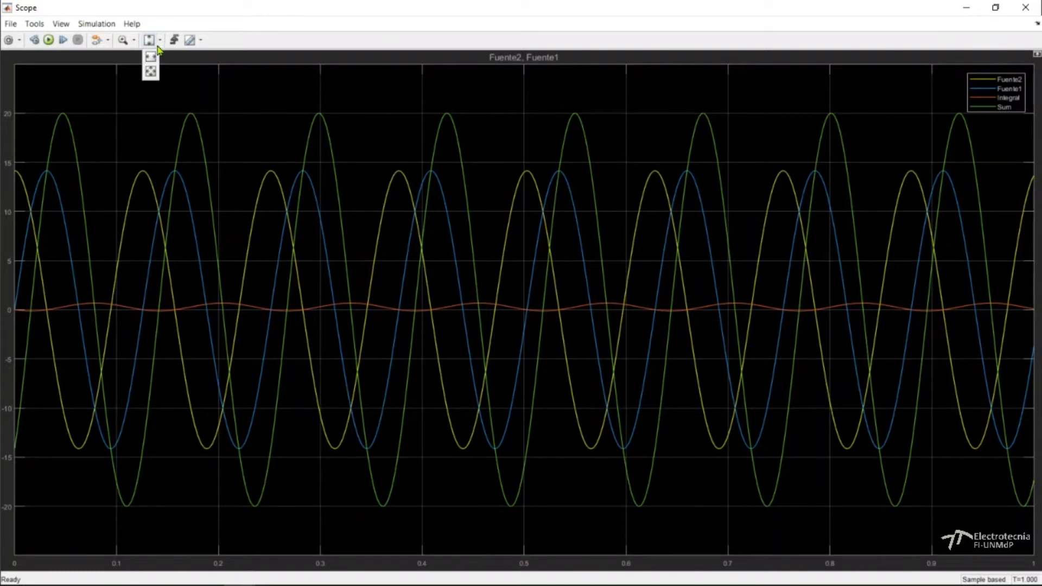
pyautogui.click(151, 75)
pyautogui.click(61, 24)
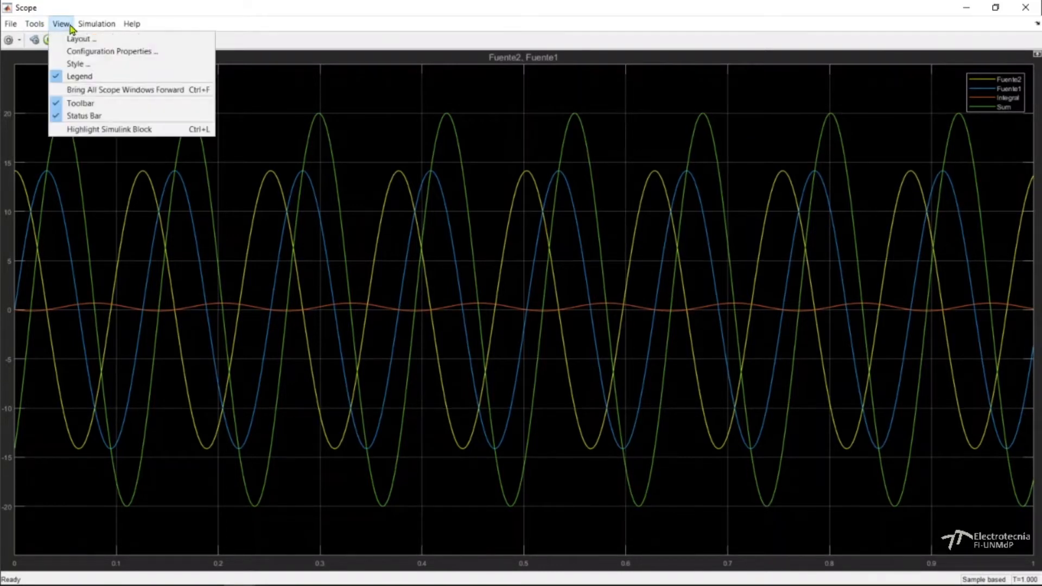
pyautogui.click(83, 41)
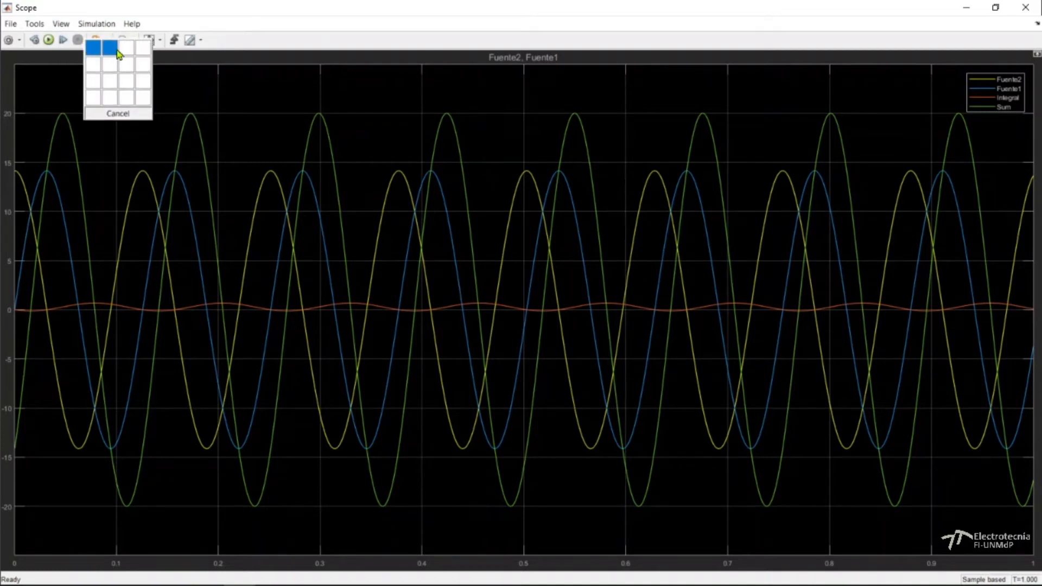
pyautogui.click(114, 68)
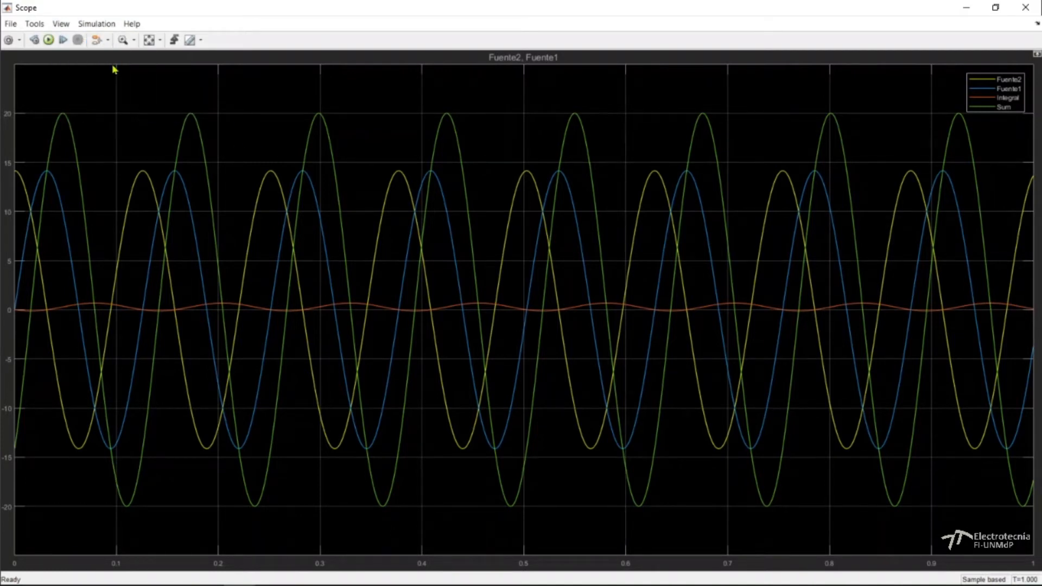
pyautogui.click(61, 24)
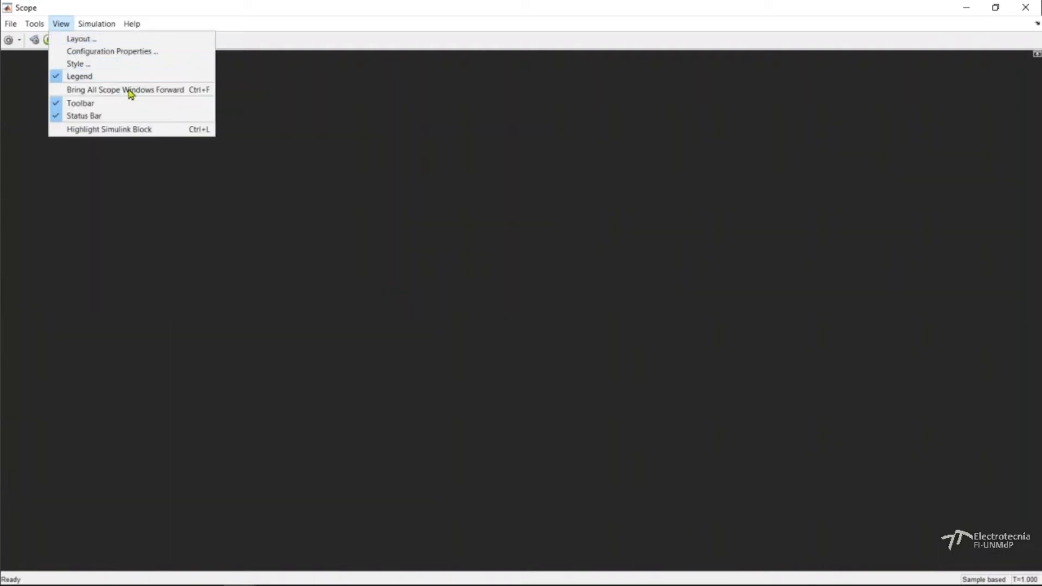
pyautogui.click(290, 220)
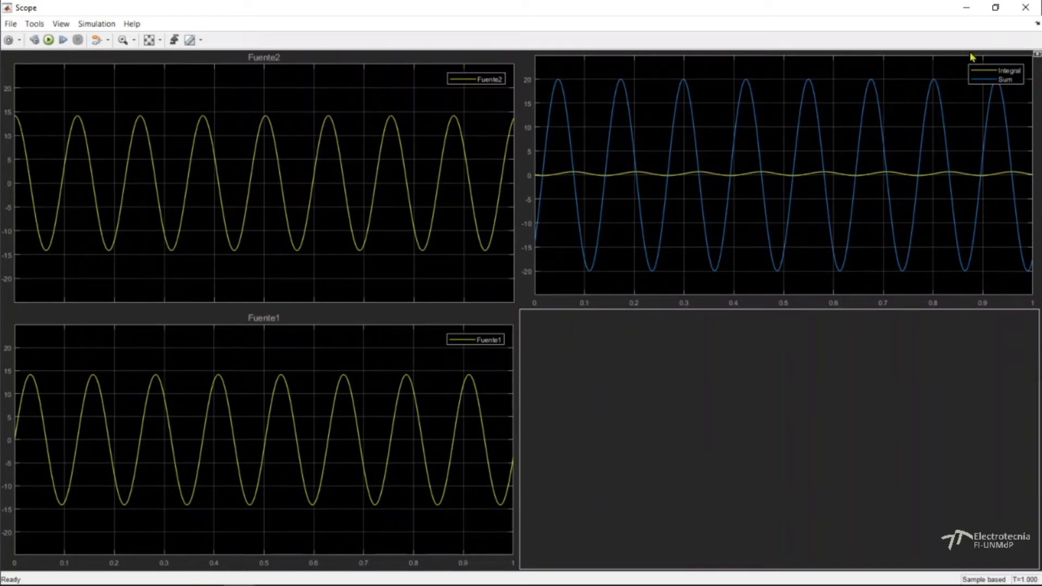
# Close the Scope, switch to the main MATLAB window and select the tout variable in the workspace.
pyautogui.click(1026, 8)
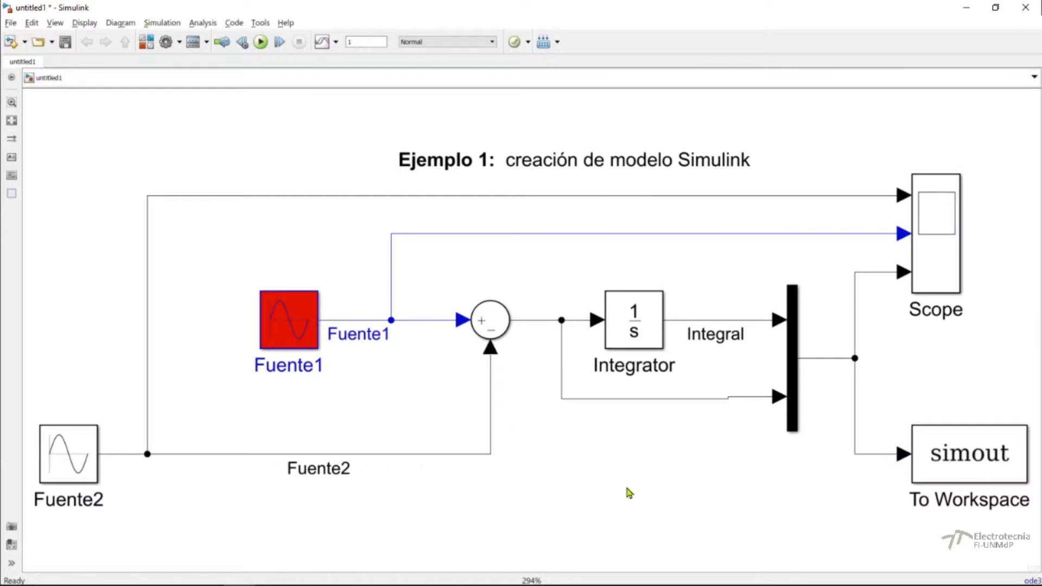
pyautogui.click(964, 450)
pyautogui.click(645, 177)
pyautogui.hotkey('ctrl', 's')
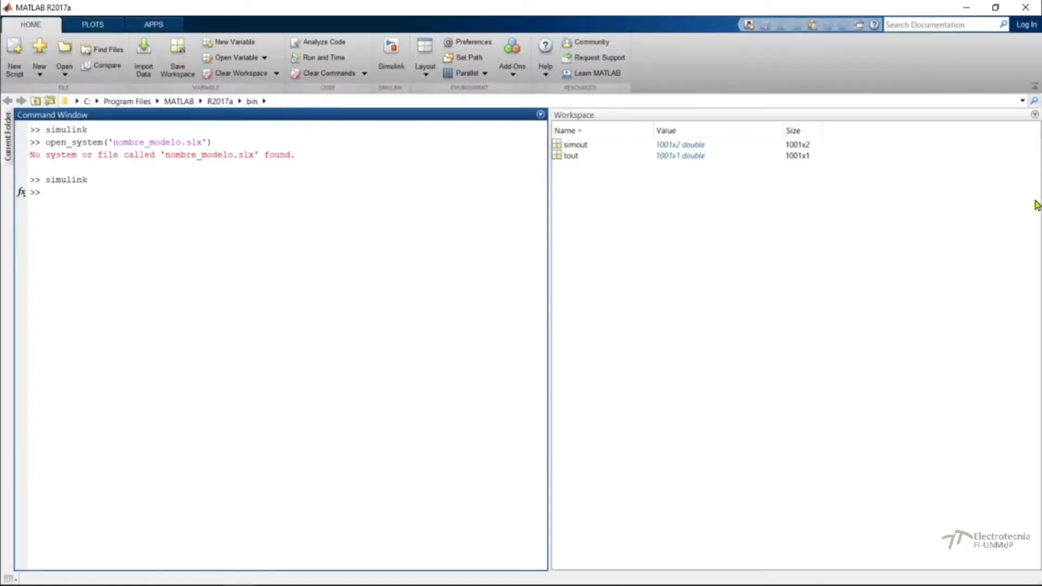
pyautogui.click(577, 156)
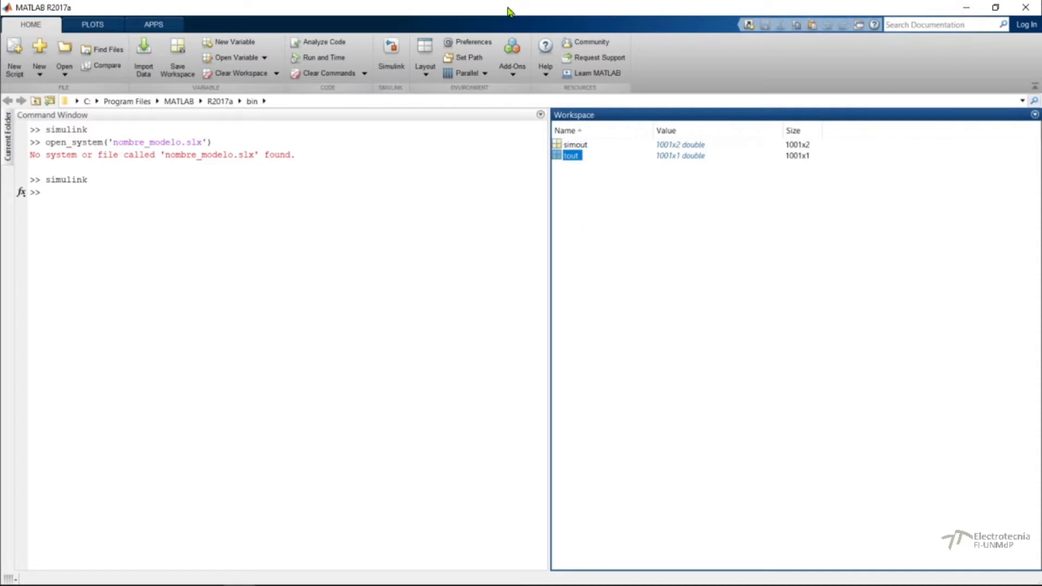
# Arrange the Simulink model and MATLAB windows side by side and fit the whole block diagram in view.
pyautogui.press('super+Right')
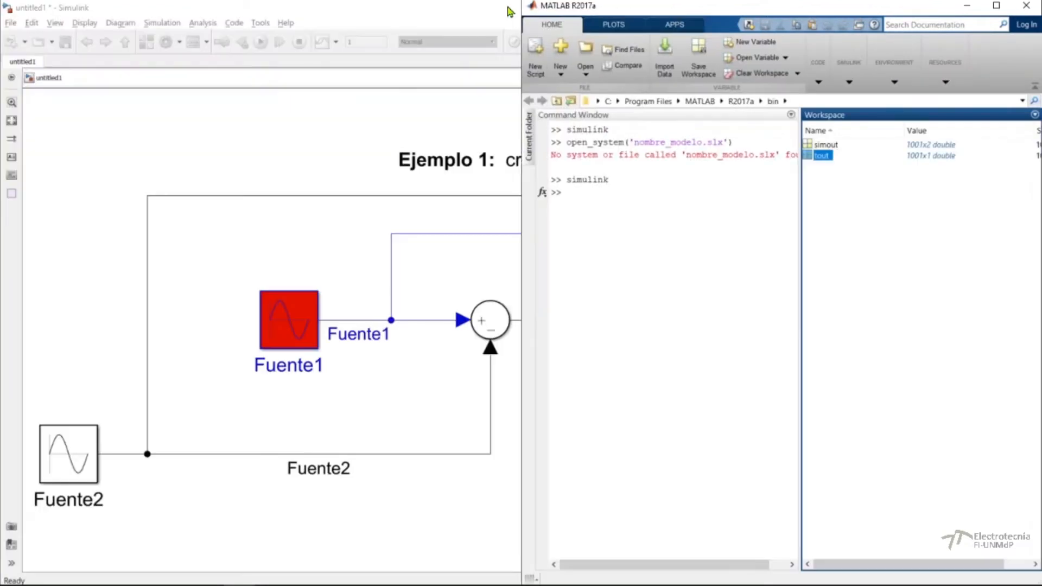
pyautogui.click(467, 18)
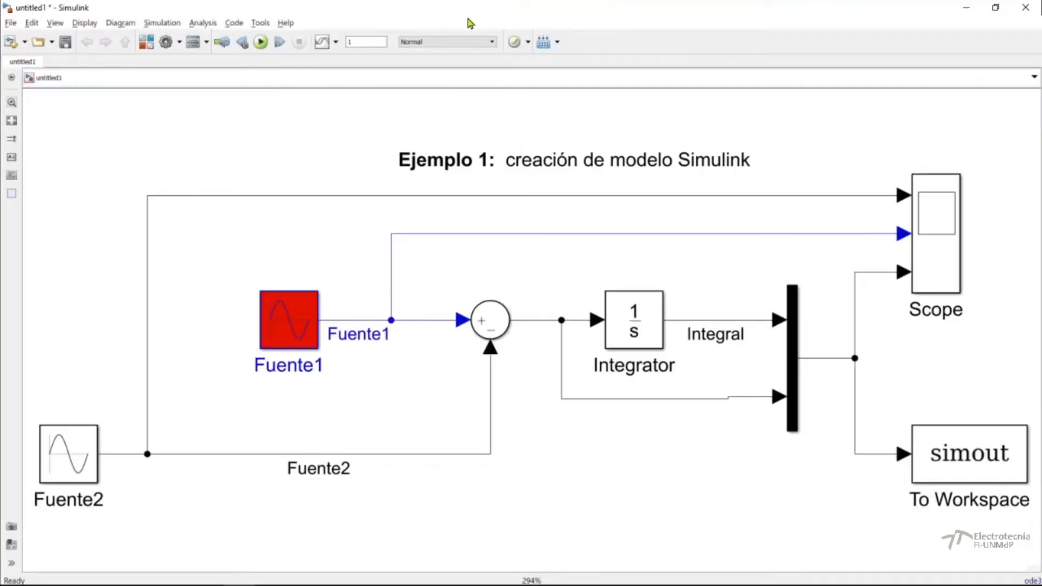
pyautogui.press('super+Left')
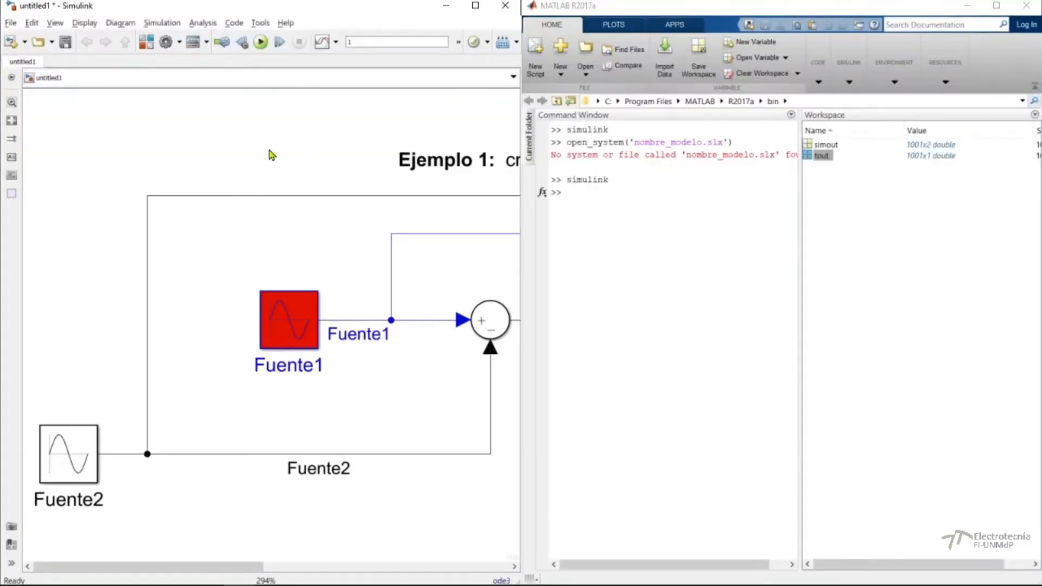
pyautogui.click(11, 121)
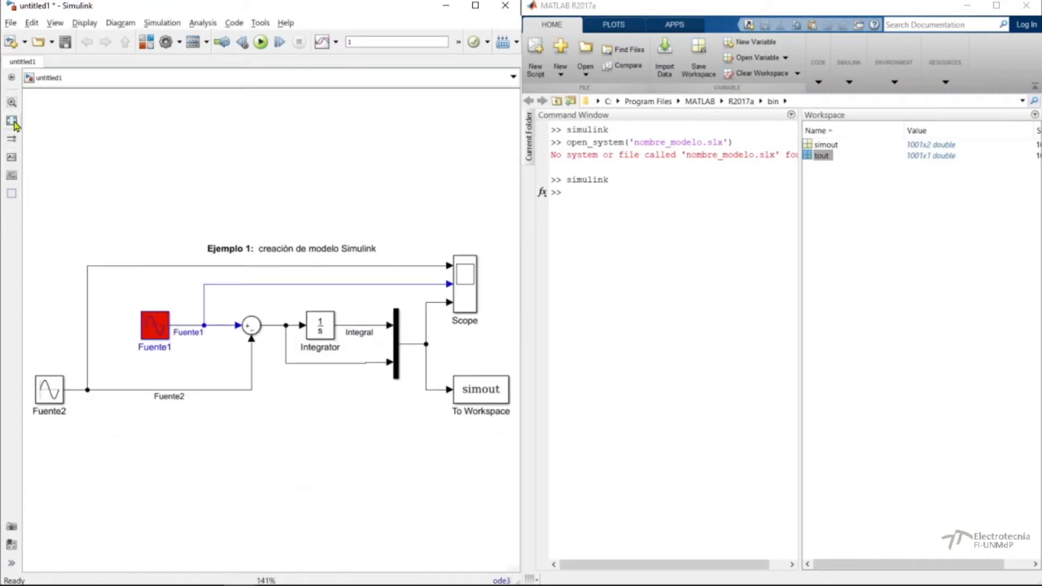
# Clear the workspace variables and the Command Window with the commands clear and clc.
pyautogui.click(567, 204)
pyautogui.write('clear')
pyautogui.press('Return')
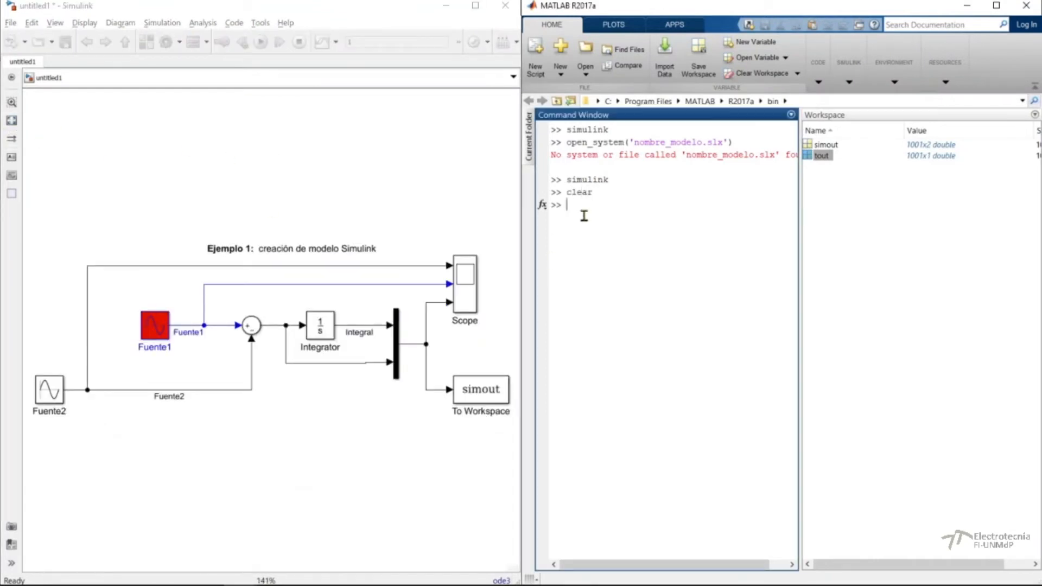
pyautogui.write('clc')
pyautogui.press('Return')
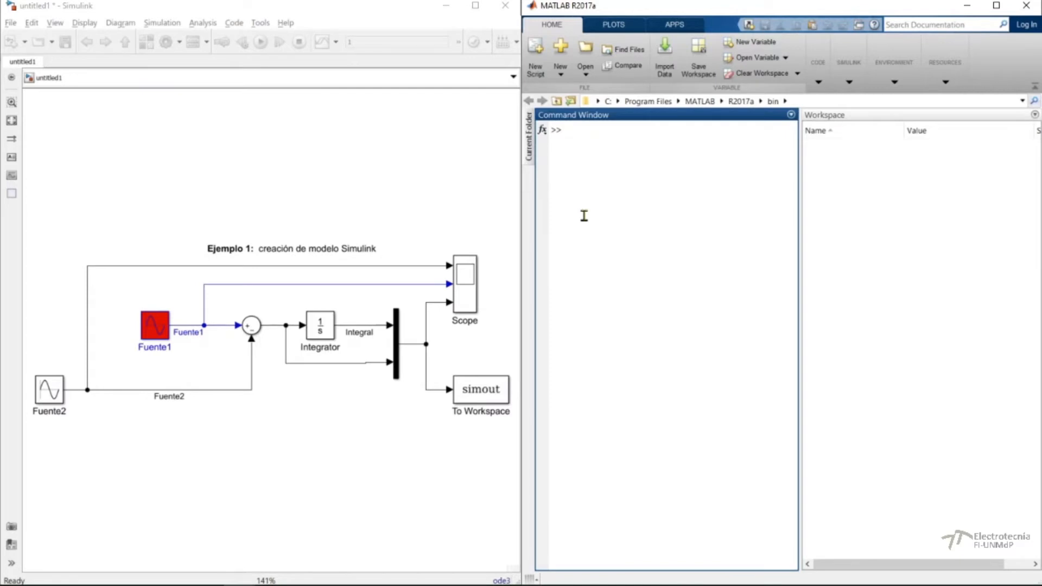
# Rerun the simulation from the Simulink model and check the tout and simout variables in the MATLAB workspace.
pyautogui.click(372, 174)
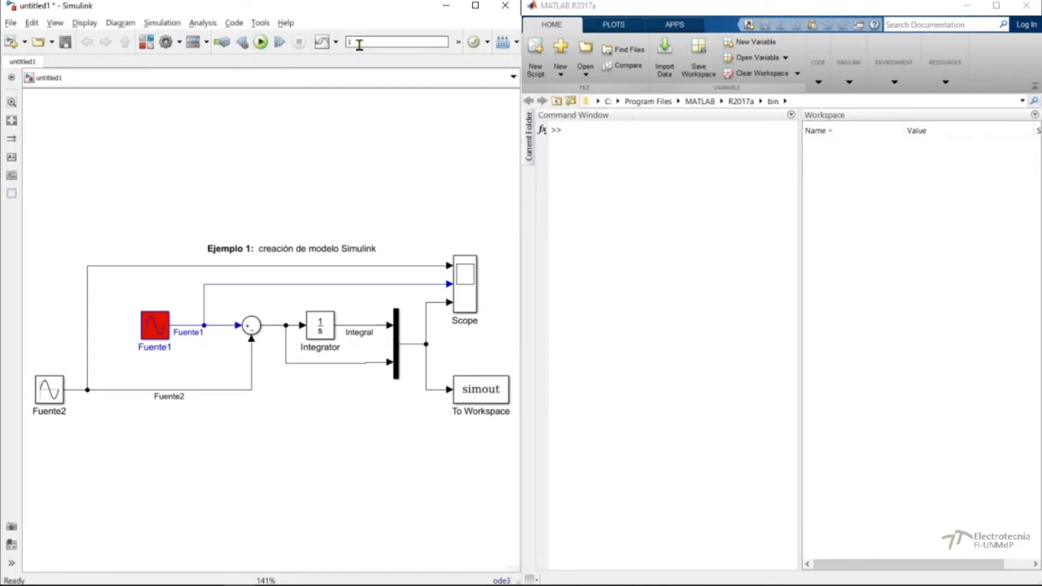
pyautogui.click(261, 42)
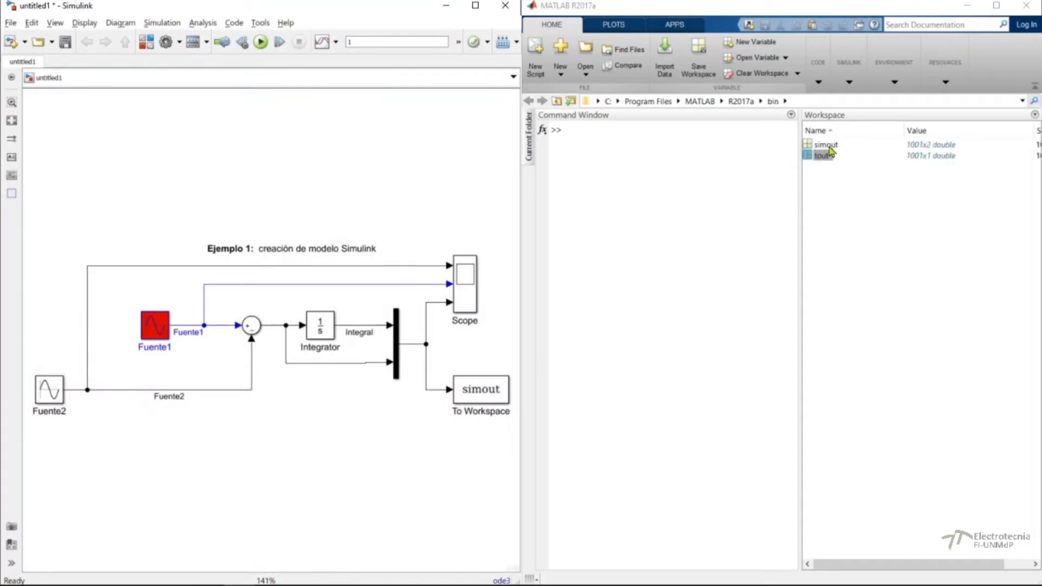
pyautogui.click(828, 153)
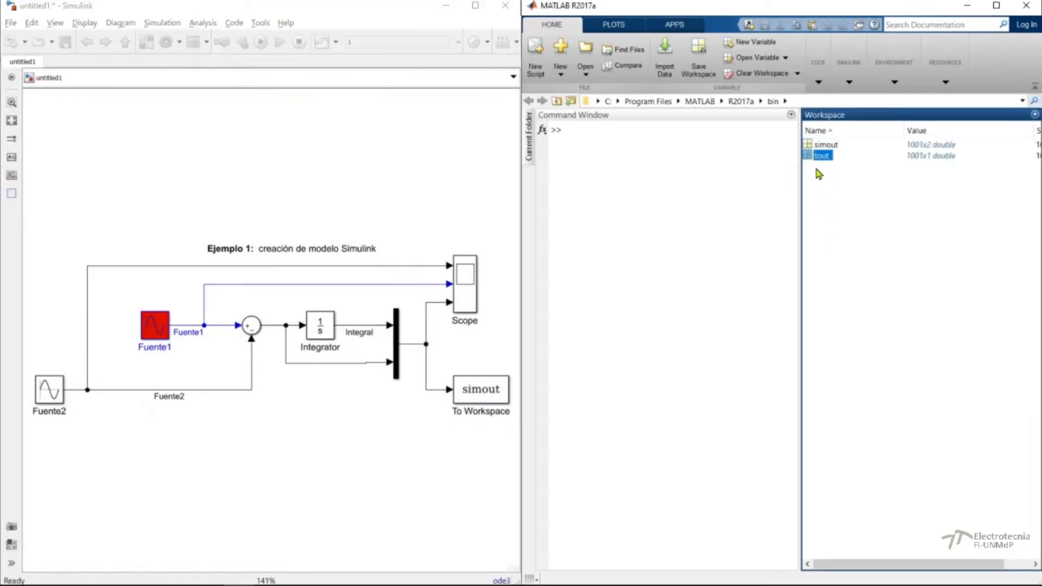
pyautogui.click(824, 146)
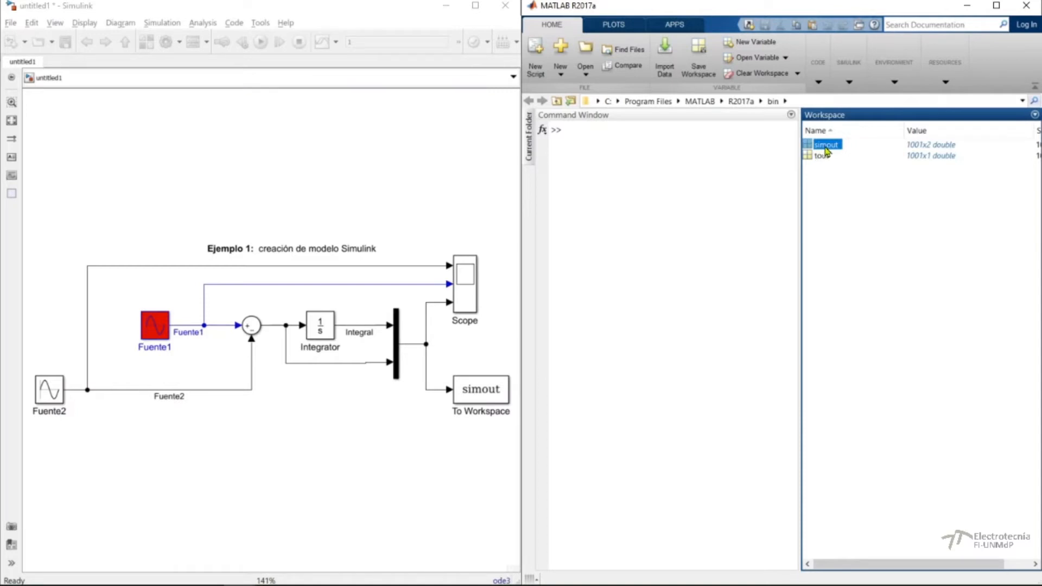
# Open simout and tout in the variable editor and examine the two simout columns and the time values.
pyautogui.doubleClick(826, 145)
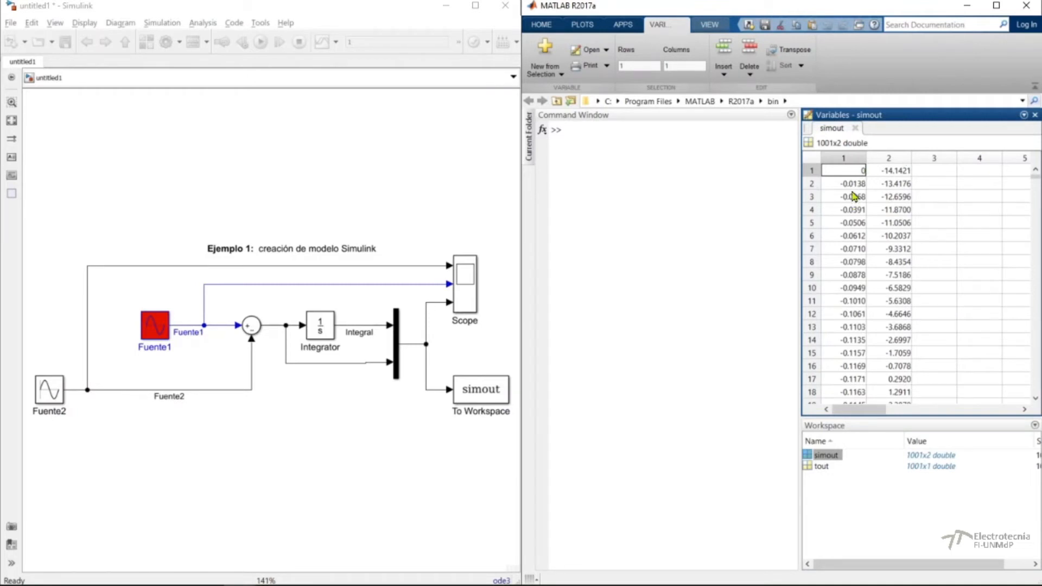
pyautogui.click(849, 186)
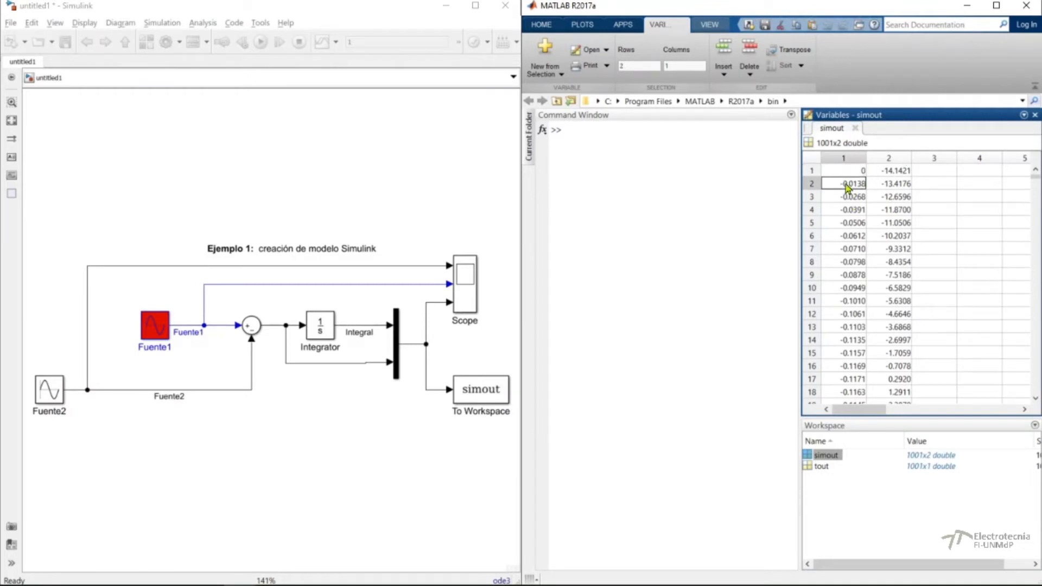
pyautogui.click(886, 163)
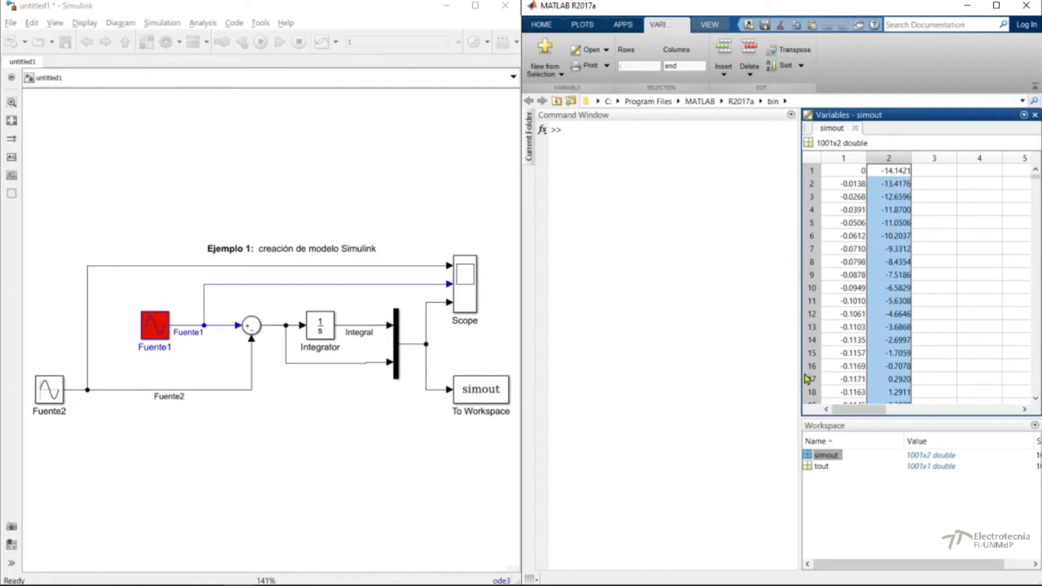
pyautogui.doubleClick(821, 466)
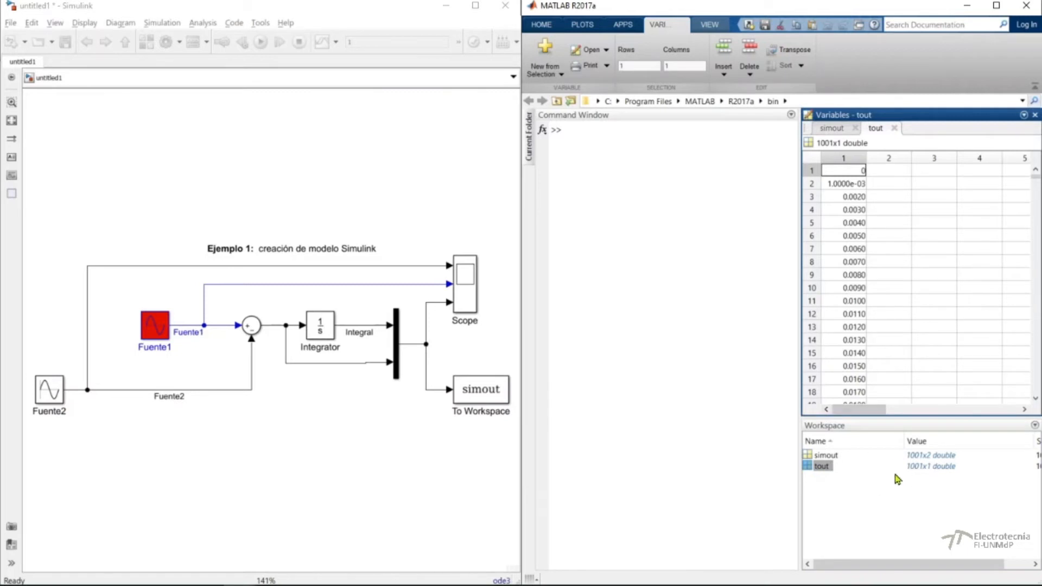
pyautogui.click(831, 128)
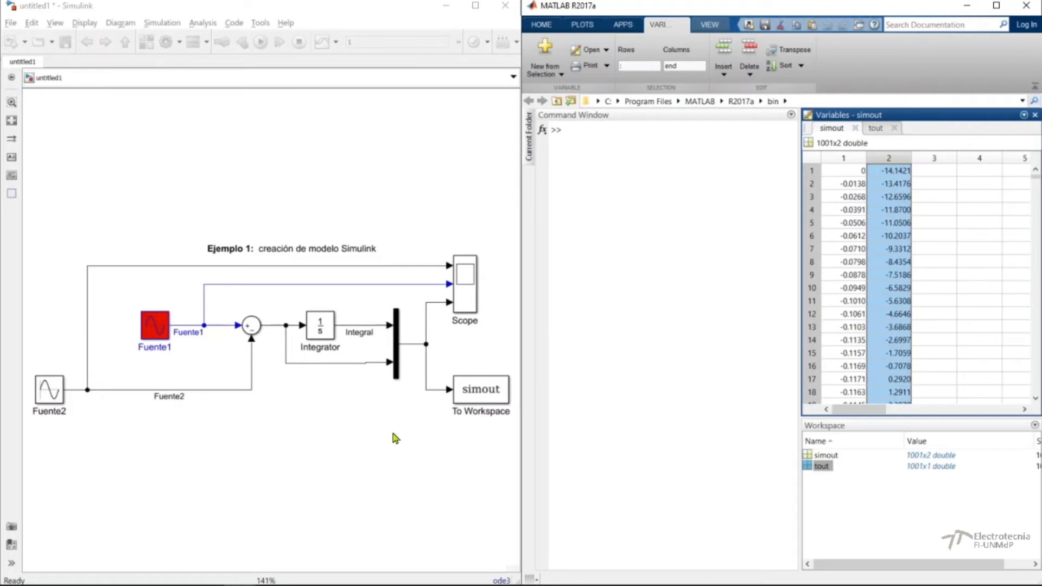
# Set the amplitude of the Fuente2 sine wave block to 5*10*sqrt(2).
pyautogui.click(47, 393)
pyautogui.doubleClick(50, 396)
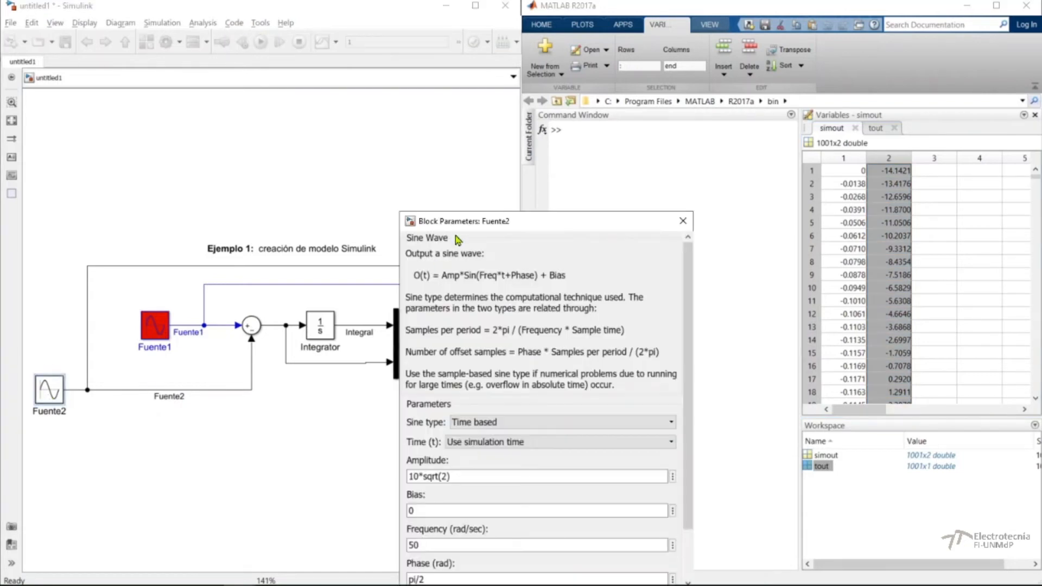
pyautogui.moveTo(471, 222); pyautogui.dragTo(281, 109)
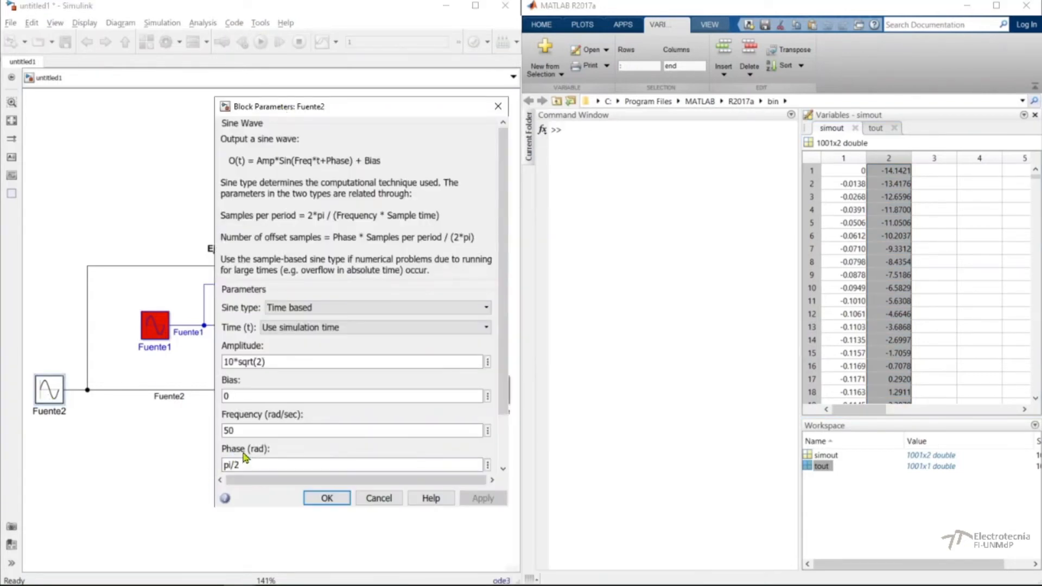
pyautogui.scroll(-1, 244, 459)
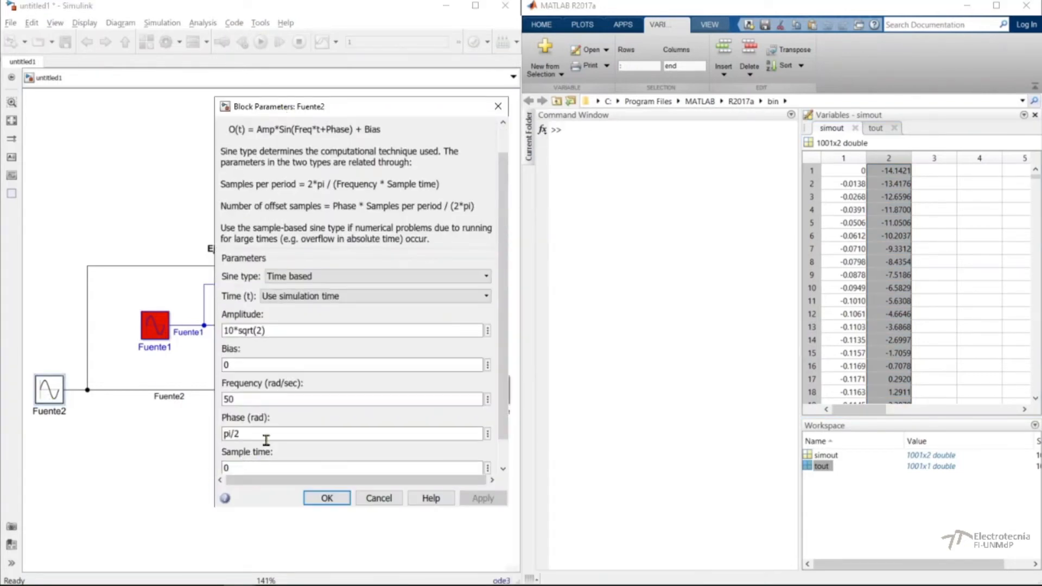
pyautogui.click(224, 329)
pyautogui.write('*')
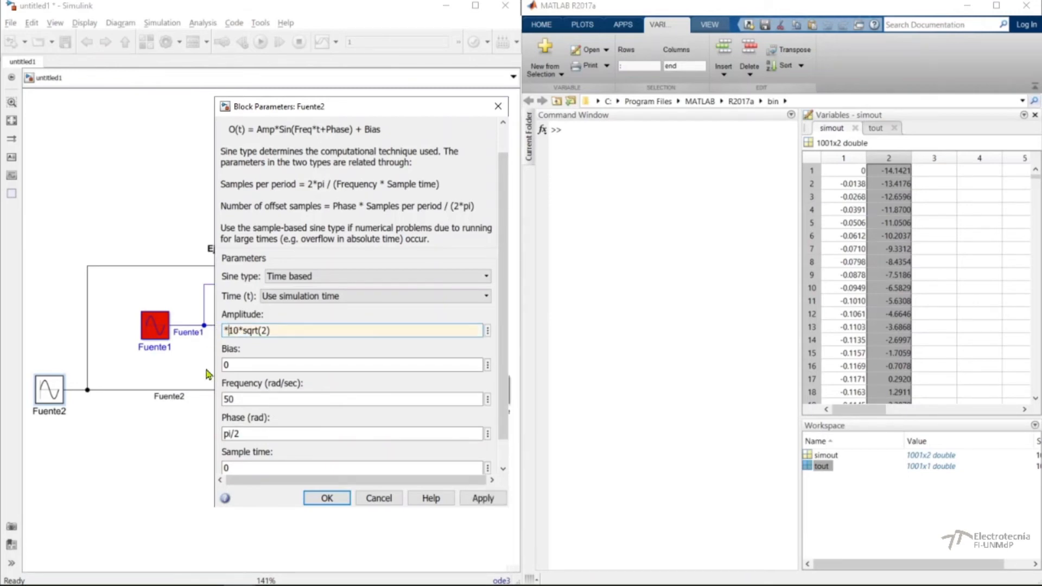
pyautogui.write('5')
pyautogui.click(327, 498)
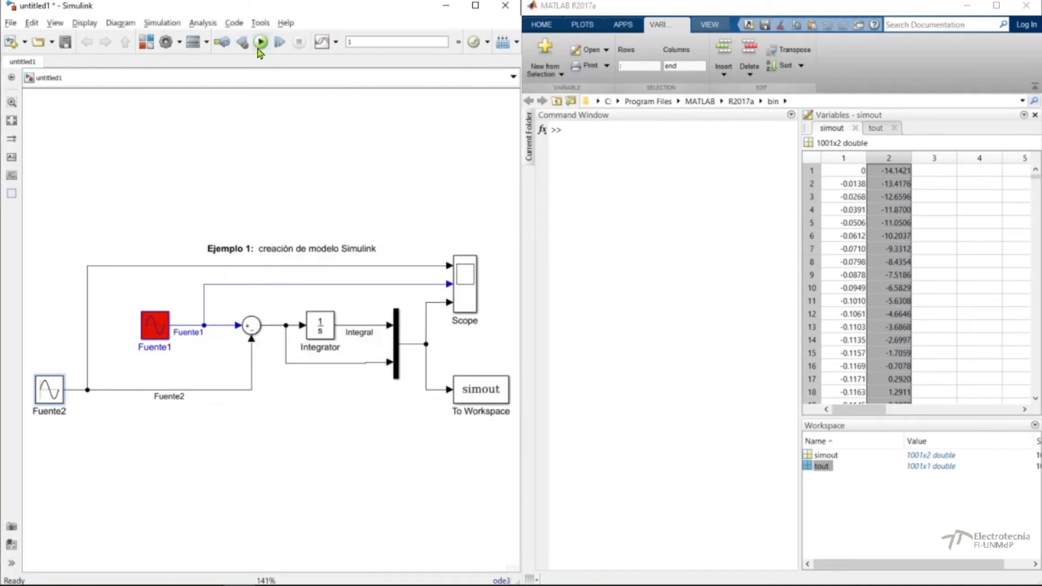
# Rerun the simulation and show all Scope signals in a single plot, with the Scope window beside the Simulink model.
pyautogui.click(261, 43)
pyautogui.doubleClick(462, 299)
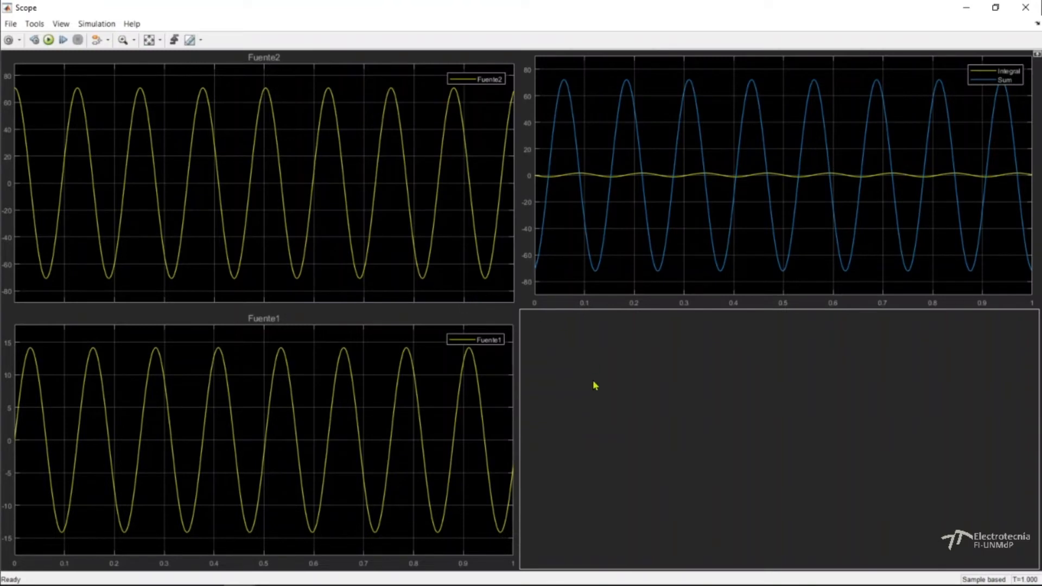
pyautogui.click(61, 24)
pyautogui.click(72, 47)
pyautogui.click(80, 52)
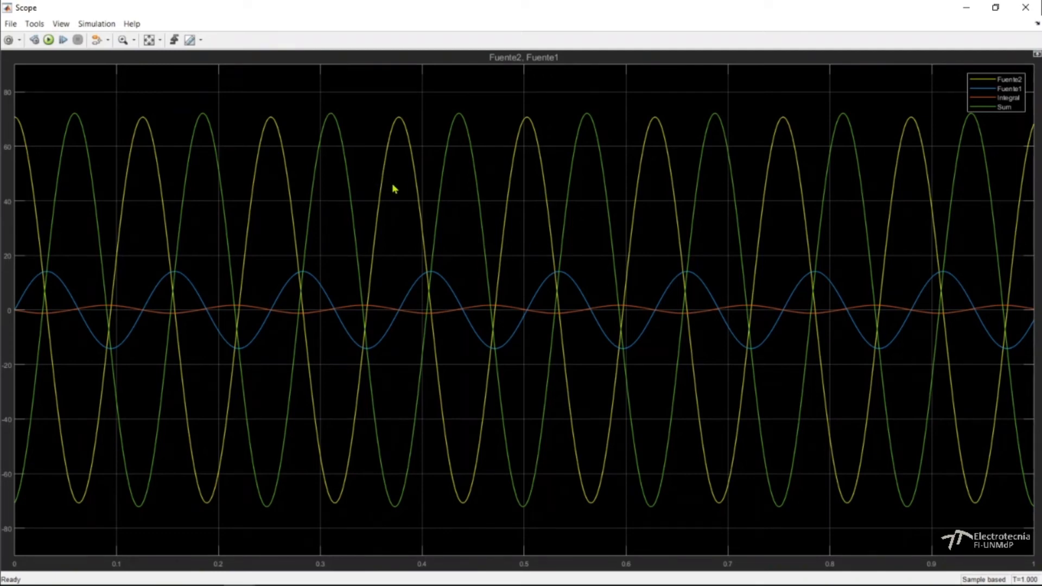
pyautogui.doubleClick(371, 9)
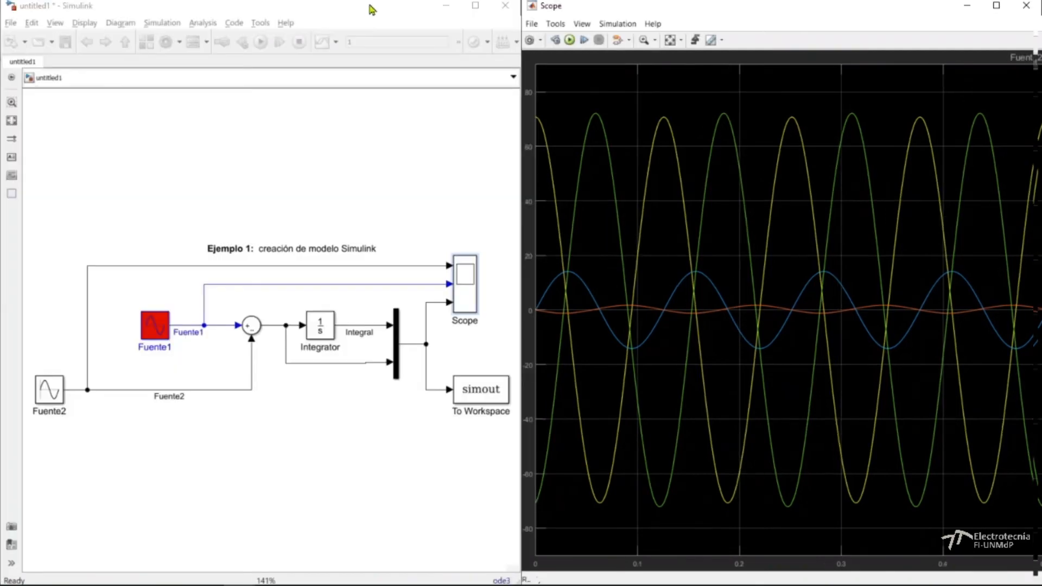
# Change the Fuente2 amplitude to 1*10*sqrt(2) and rerun the simulation to update the Scope curves.
pyautogui.click(49, 396)
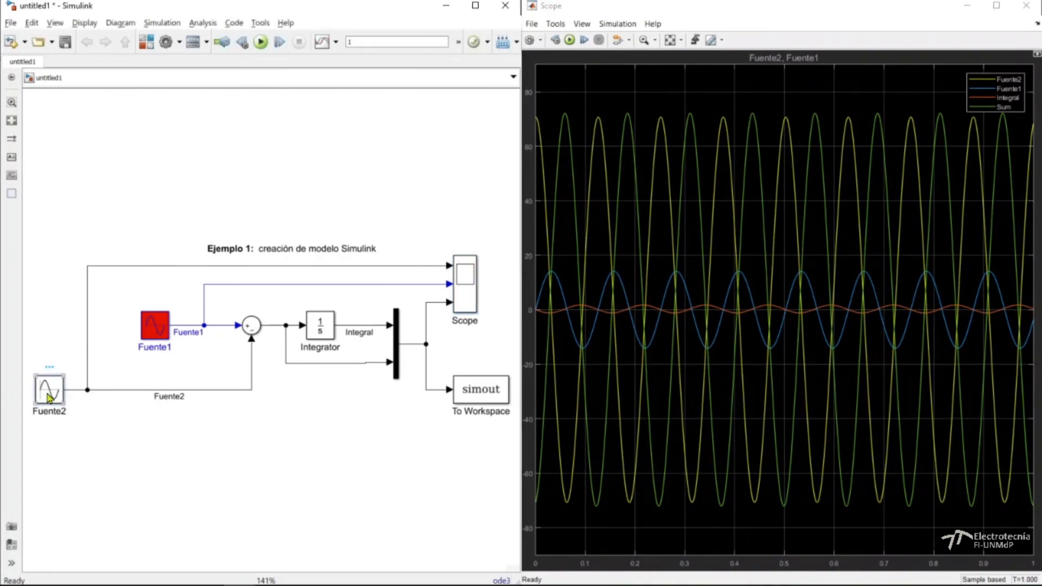
pyautogui.doubleClick(49, 397)
pyautogui.tripleClick(410, 476)
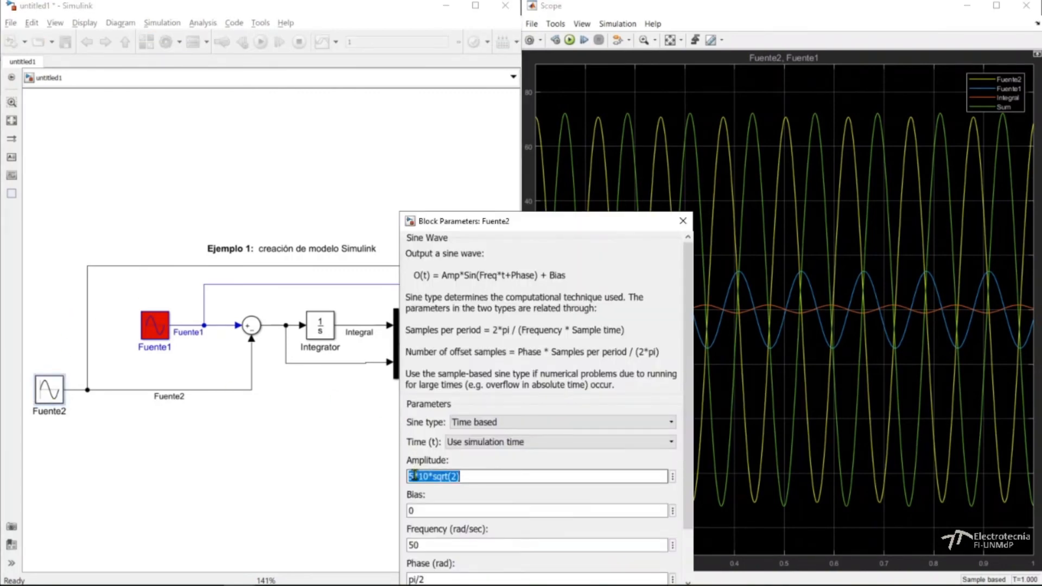
pyautogui.click(410, 476)
pyautogui.press('Delete')
pyautogui.write('2')
pyautogui.press('Return')
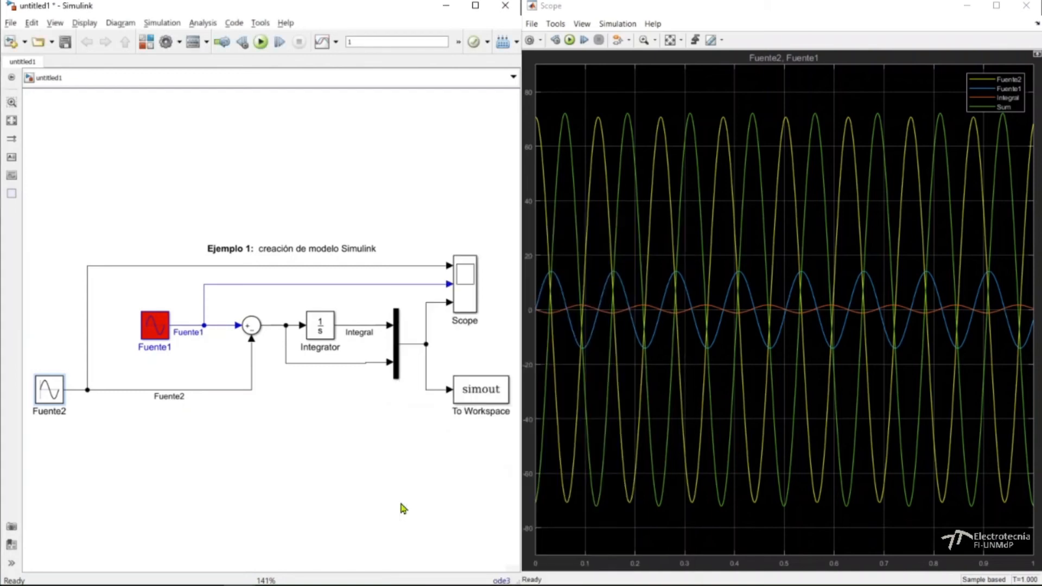
pyautogui.click(261, 42)
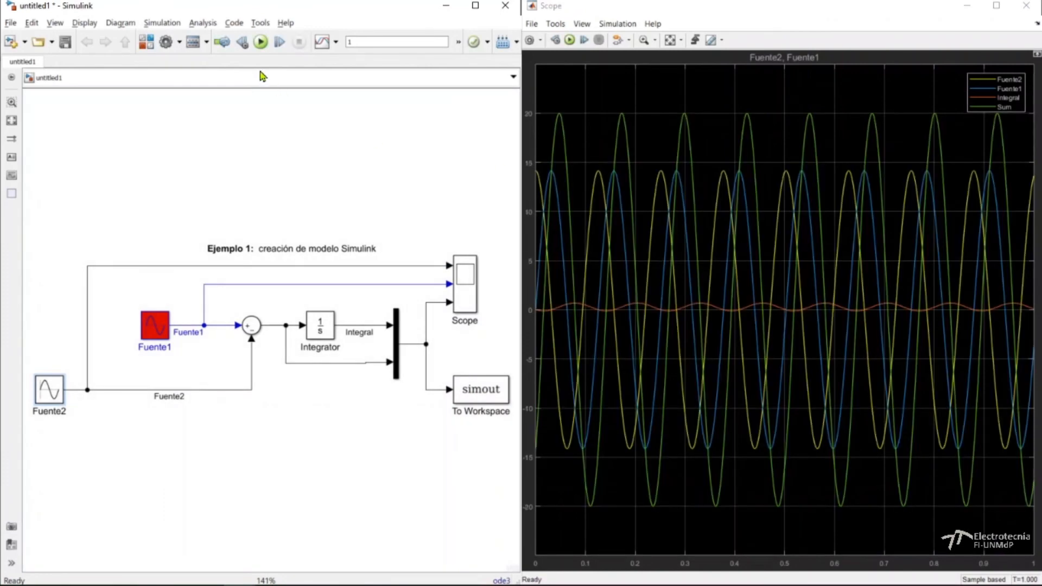
# Restore the Fuente2 amplitude to 5*10*sqrt(2) and run the simulation again.
pyautogui.doubleClick(45, 391)
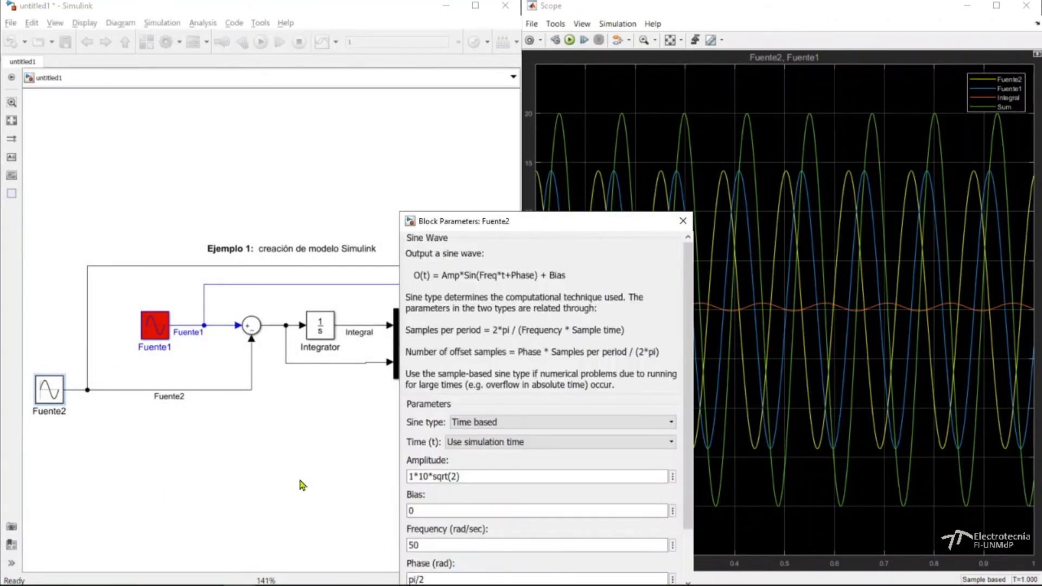
pyautogui.tripleClick(411, 477)
pyautogui.click(411, 477)
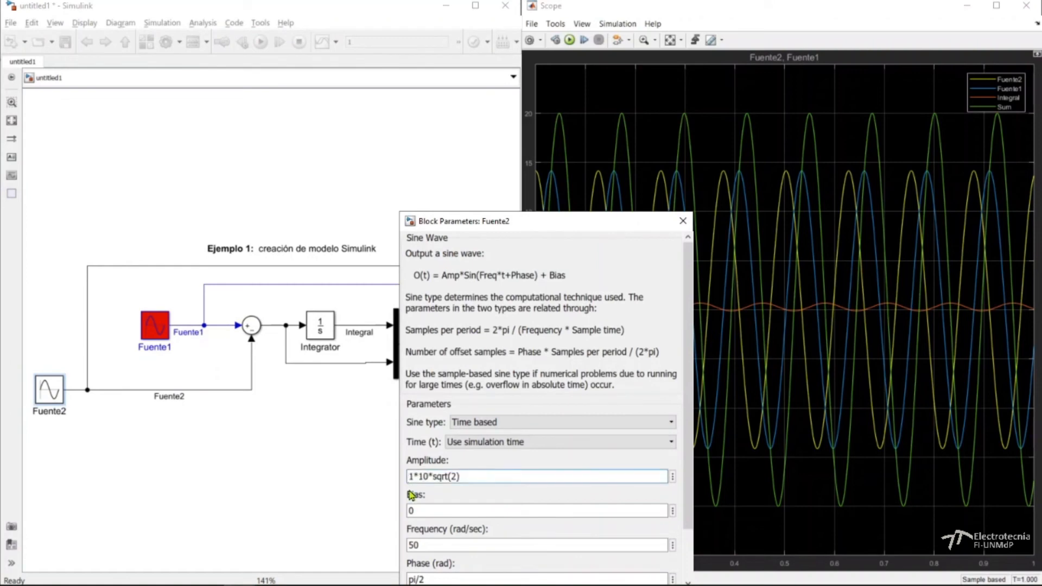
pyautogui.press('Right')
pyautogui.press('Return')
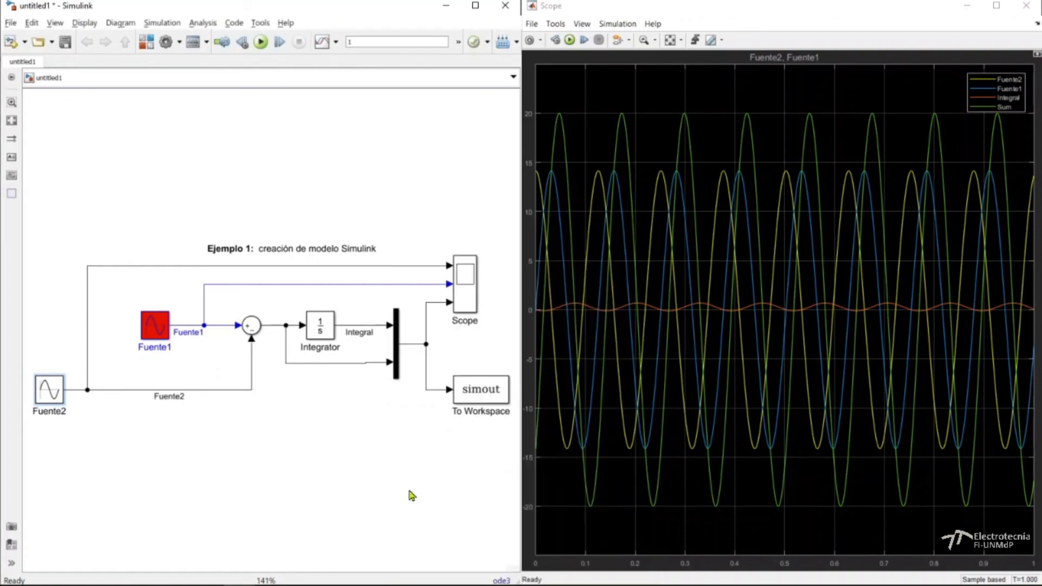
pyautogui.hotkey('ctrl', 't')
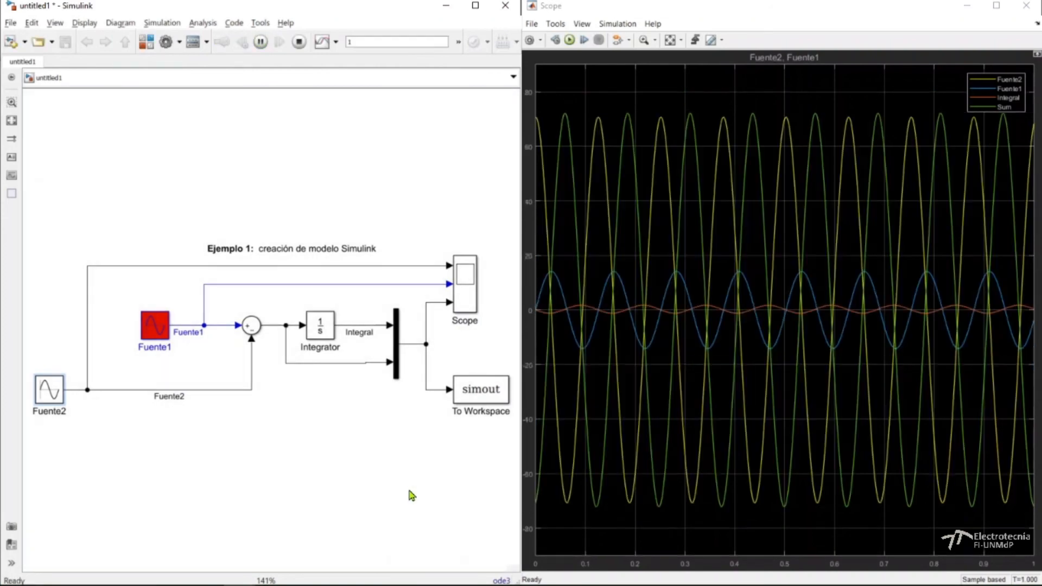